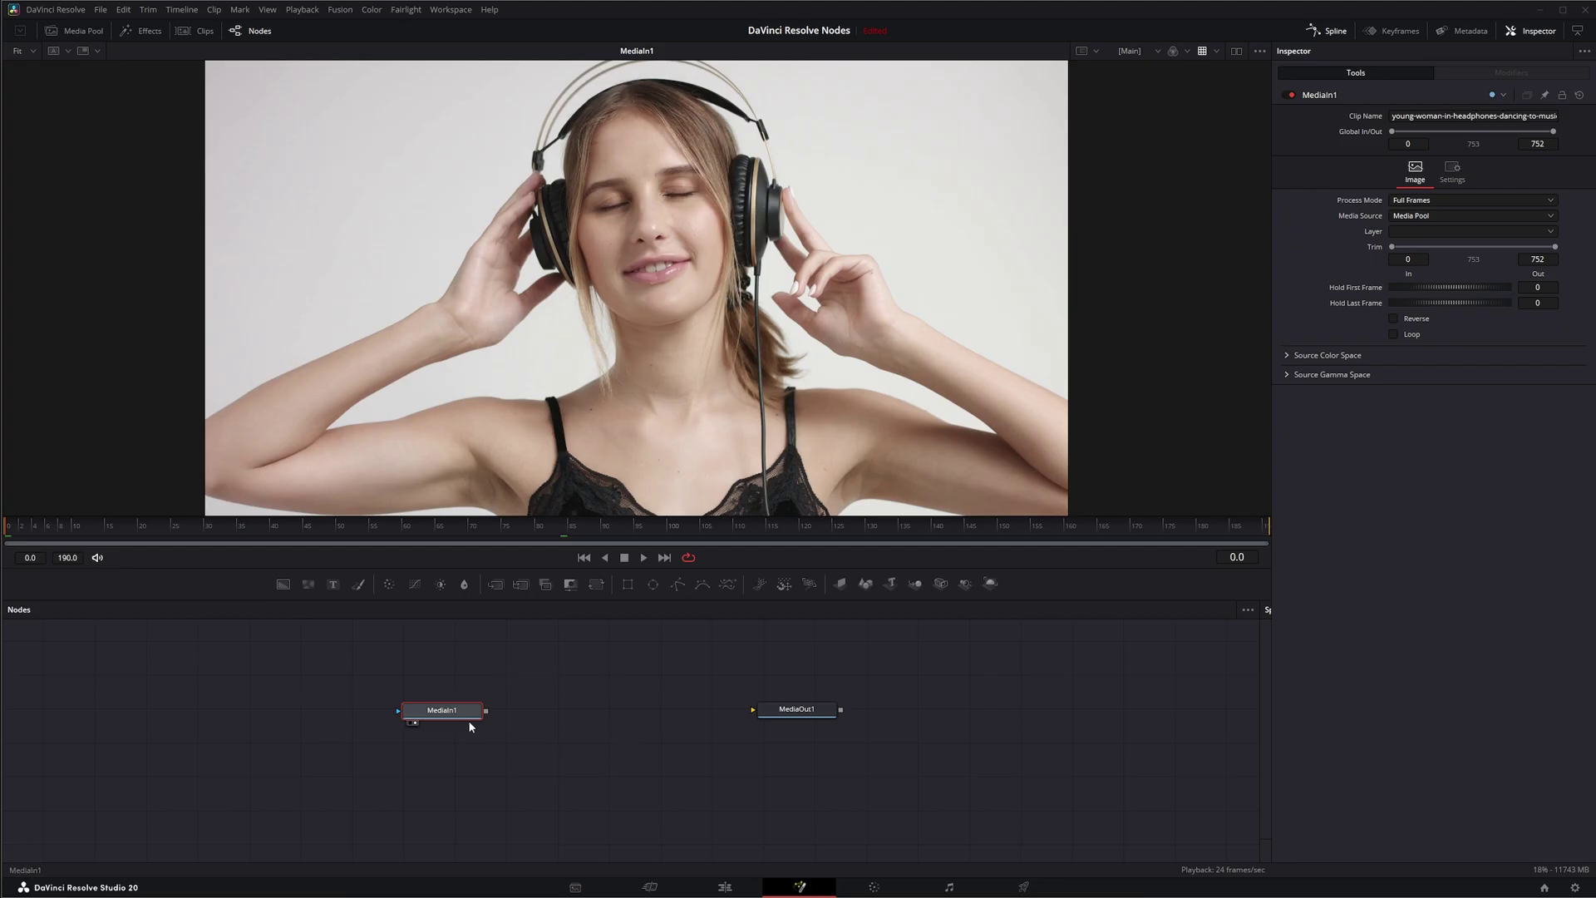
Move MediaIn1 up-left and MediaOut1 up-right so they sit level with a gap between them.
drag(449, 716, 379, 680)
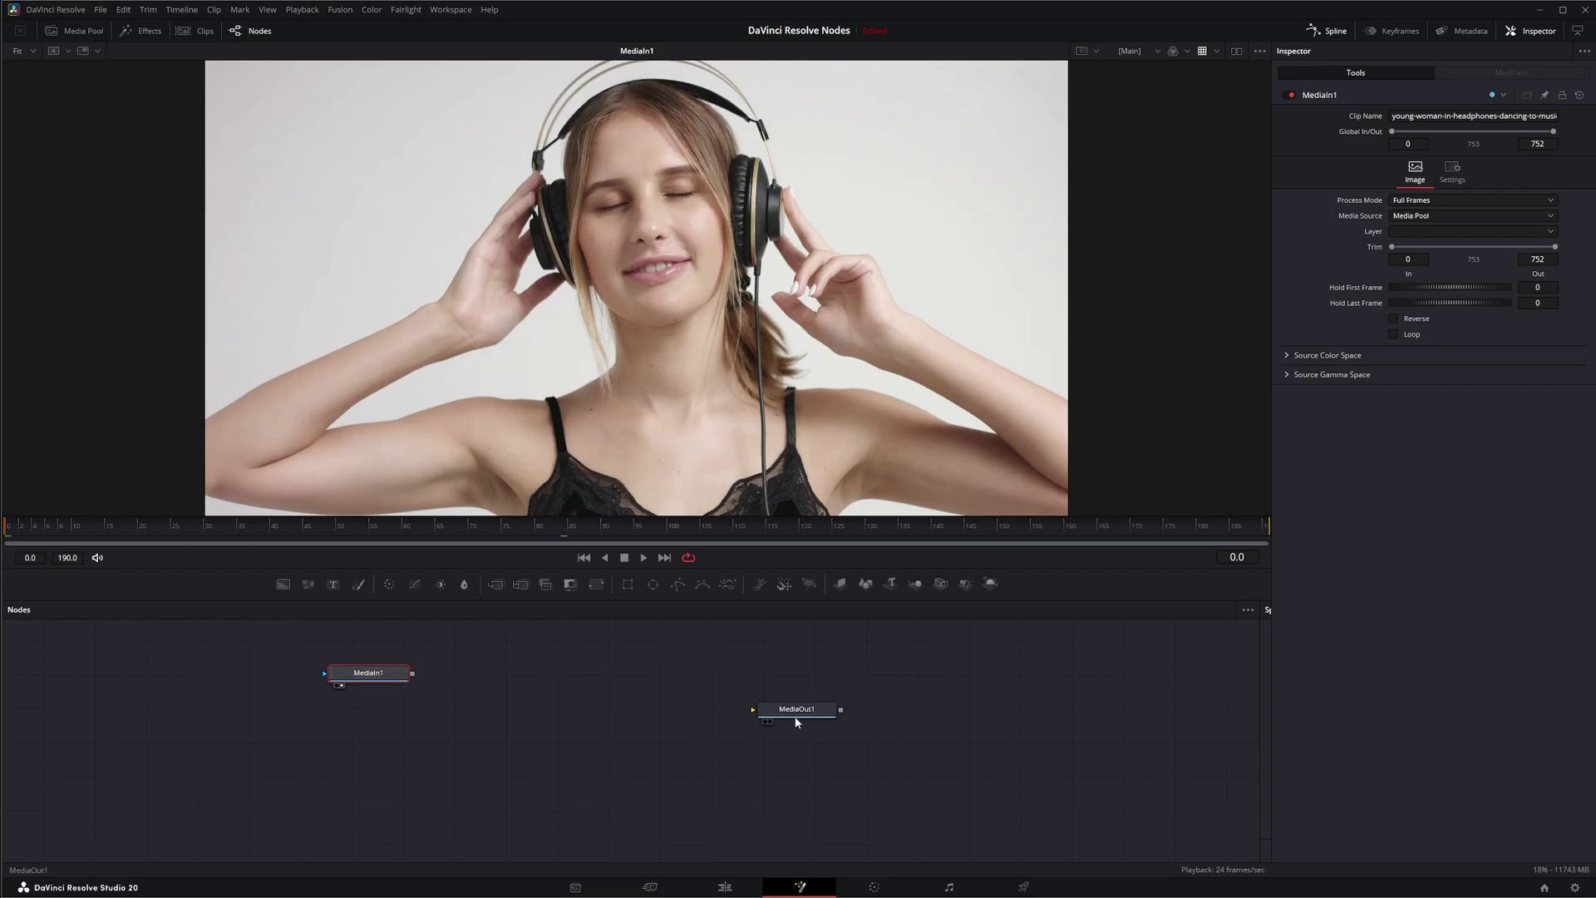
drag(812, 688, 843, 683)
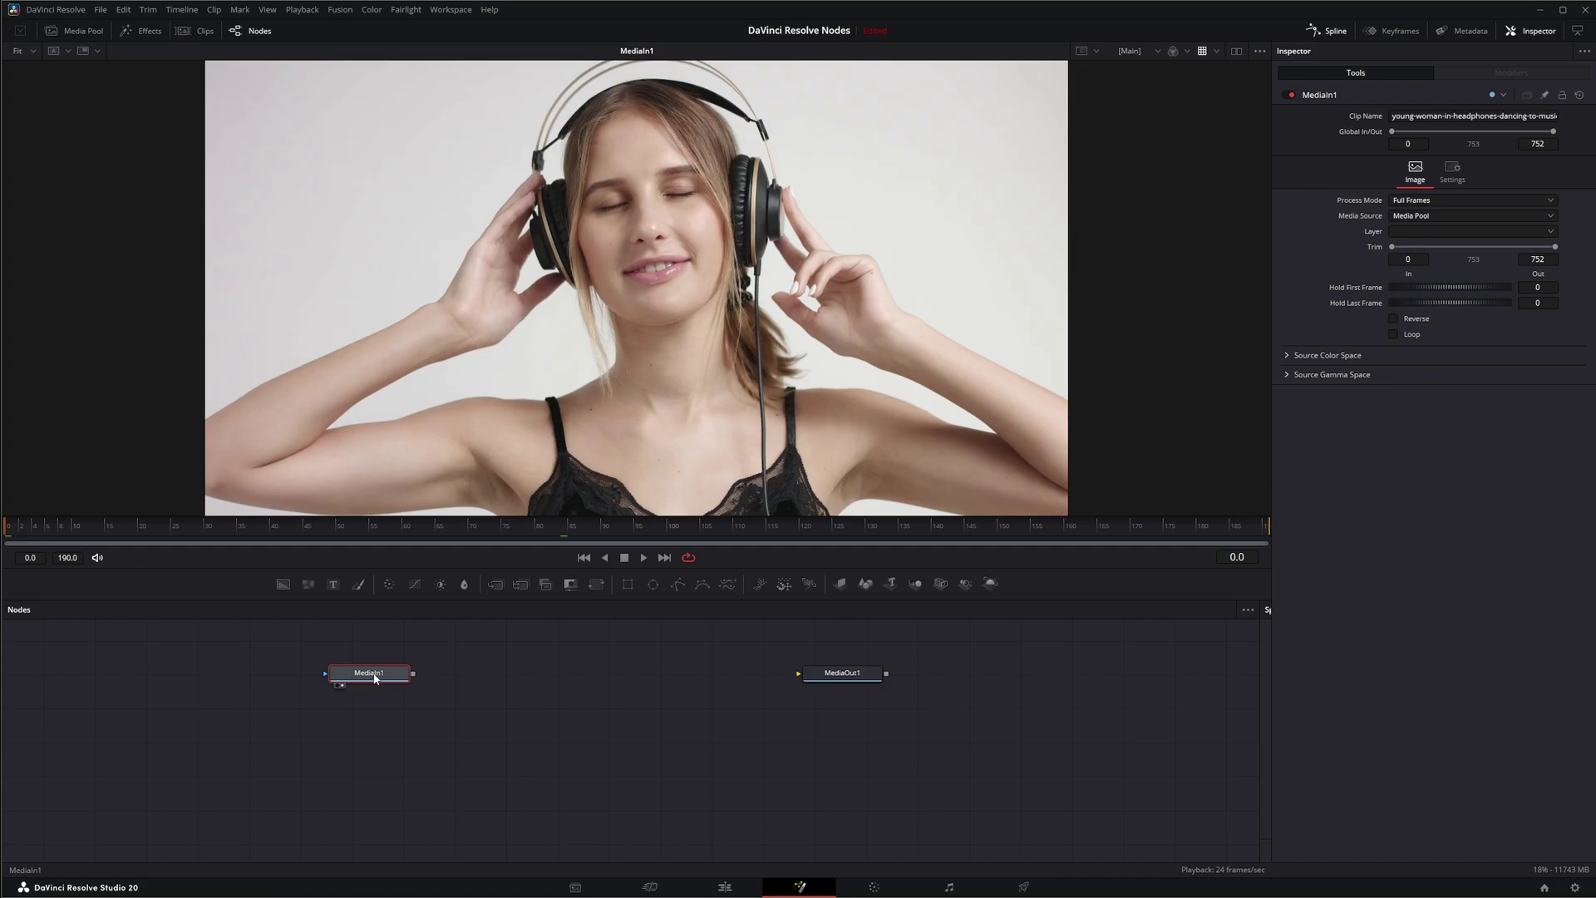
Insert a Vignette node after MediaIn1, show Vignette1 in the viewer, and shift it right.
key(shift+space)
text(vignette)
key(Return)
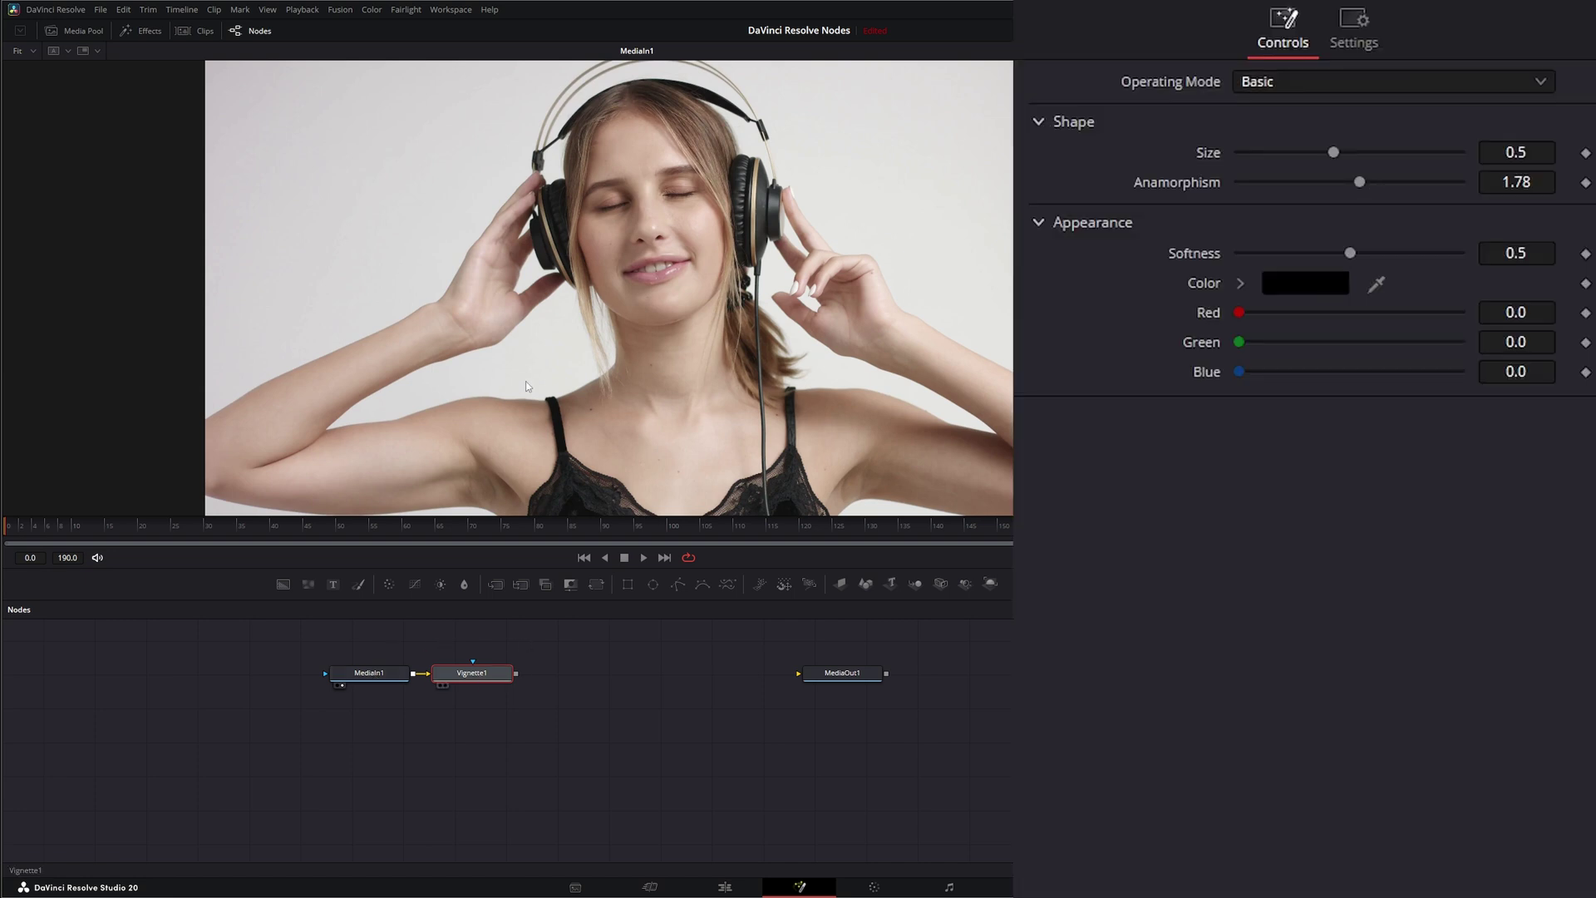
key(1)
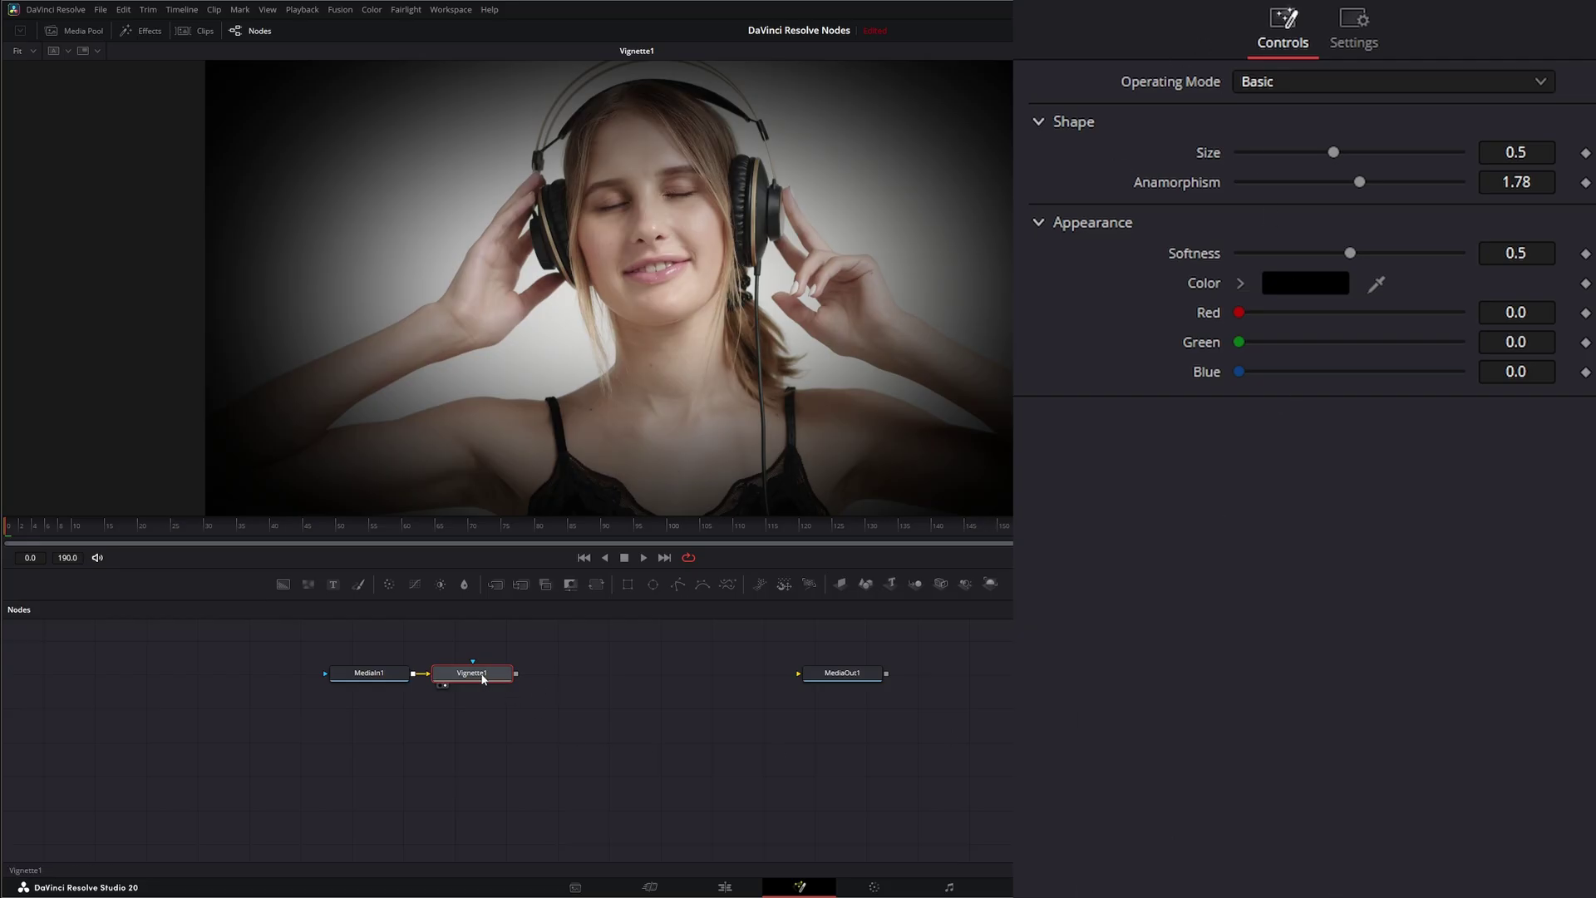
drag(484, 678, 507, 679)
drag(498, 673, 502, 673)
Set Vignette1 Size to about 0.4853 and Softness to 0.337.
drag(1333, 147, 1352, 178)
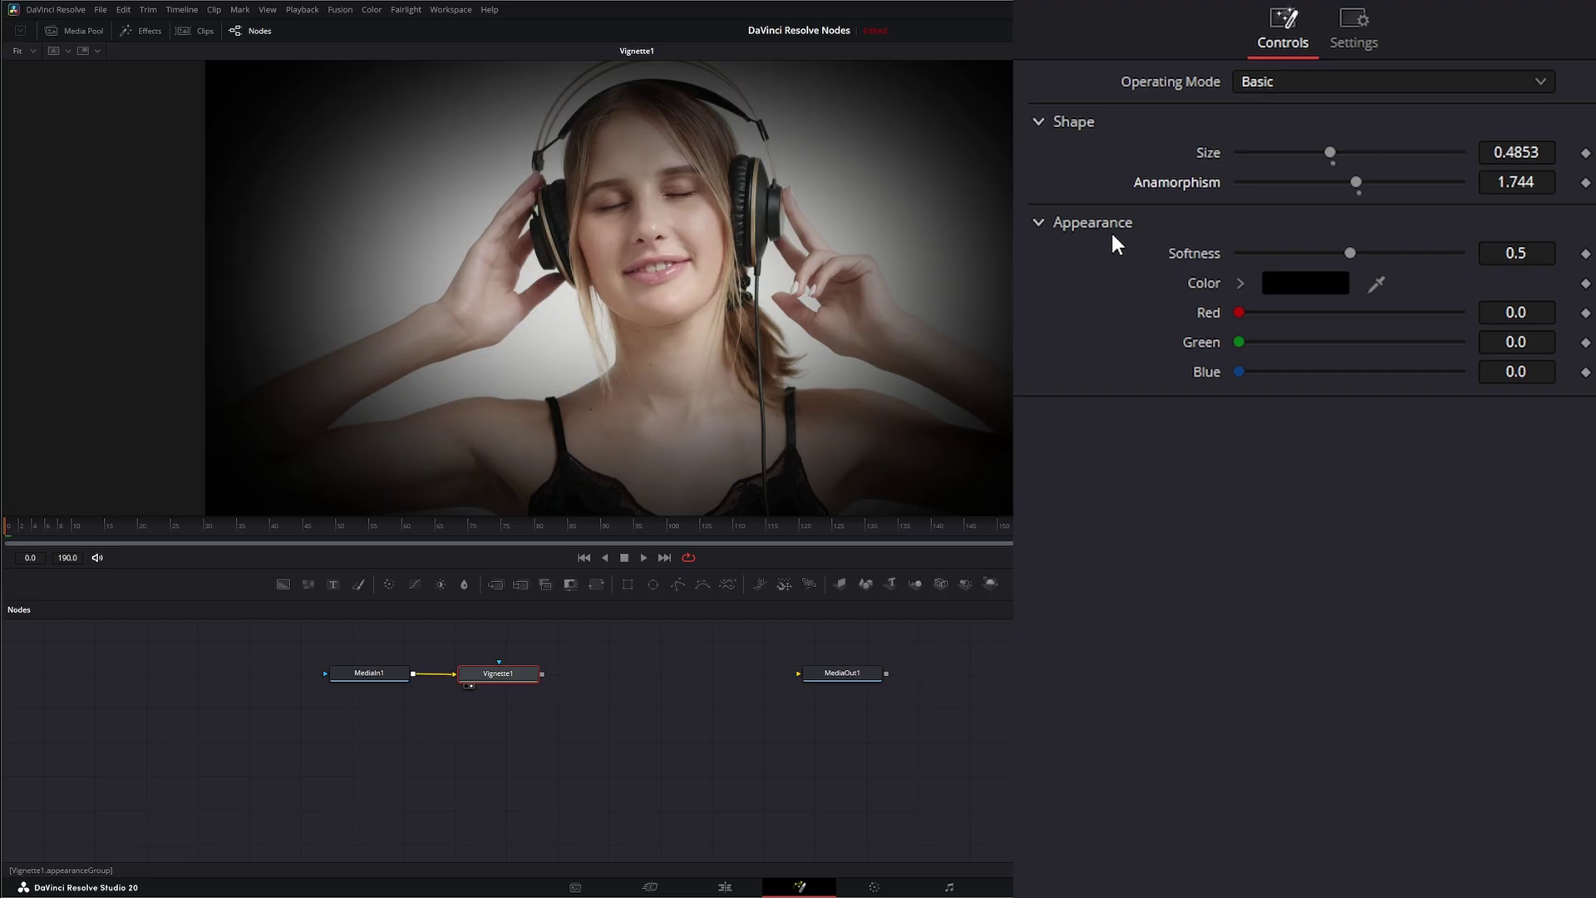
drag(1354, 254, 1317, 258)
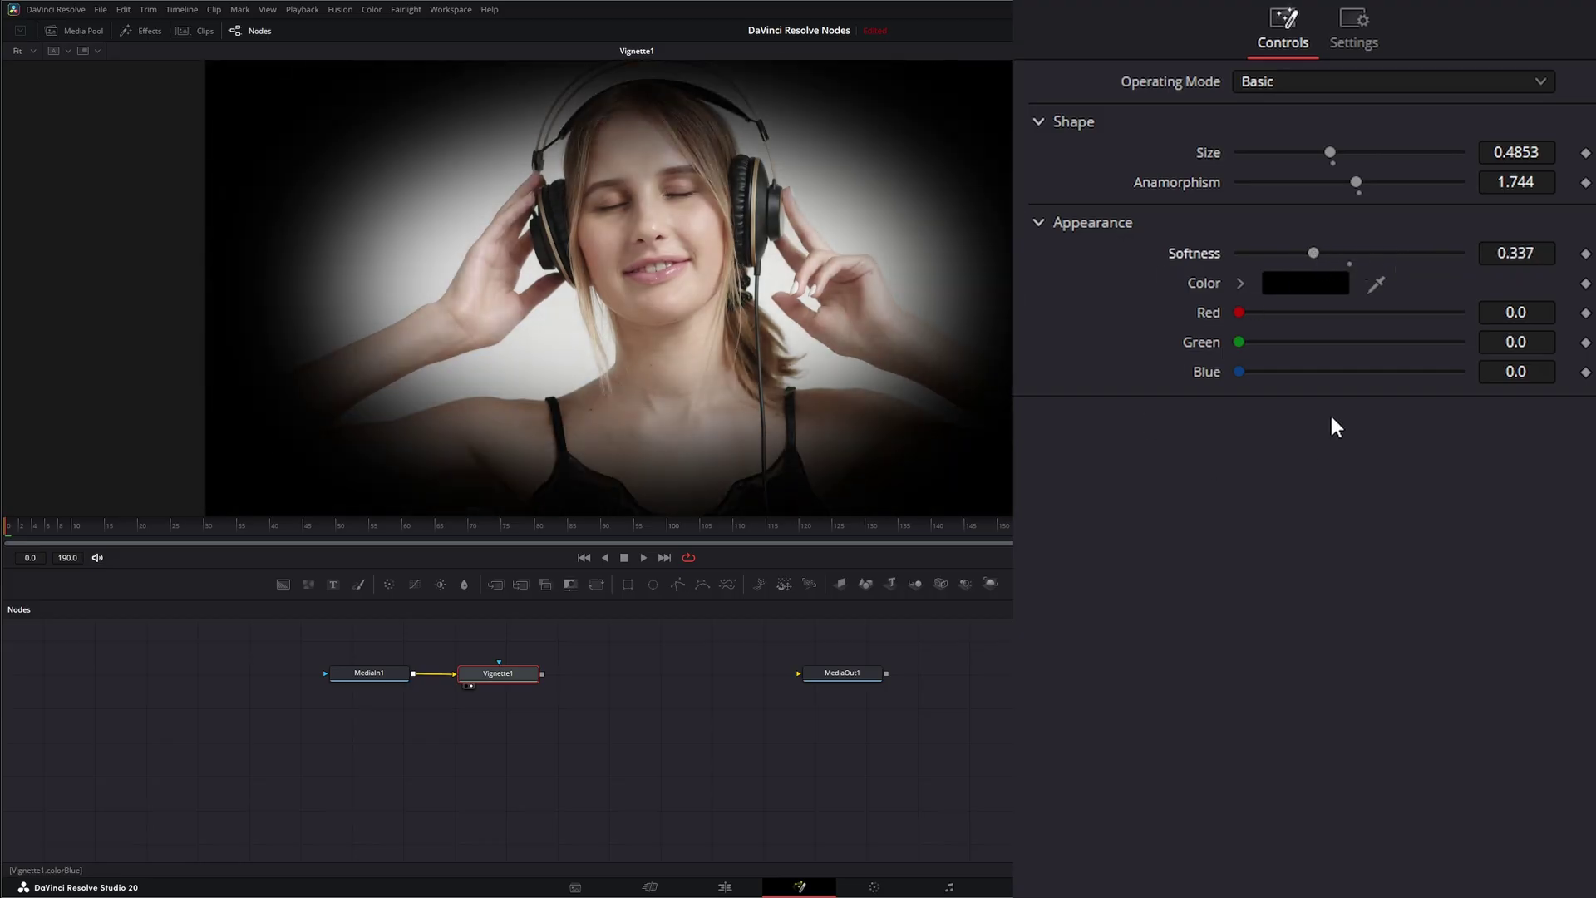
Tint the vignette violet-blue: Red 0.23, Green 0.316, Blue 0.93.
click(1297, 286)
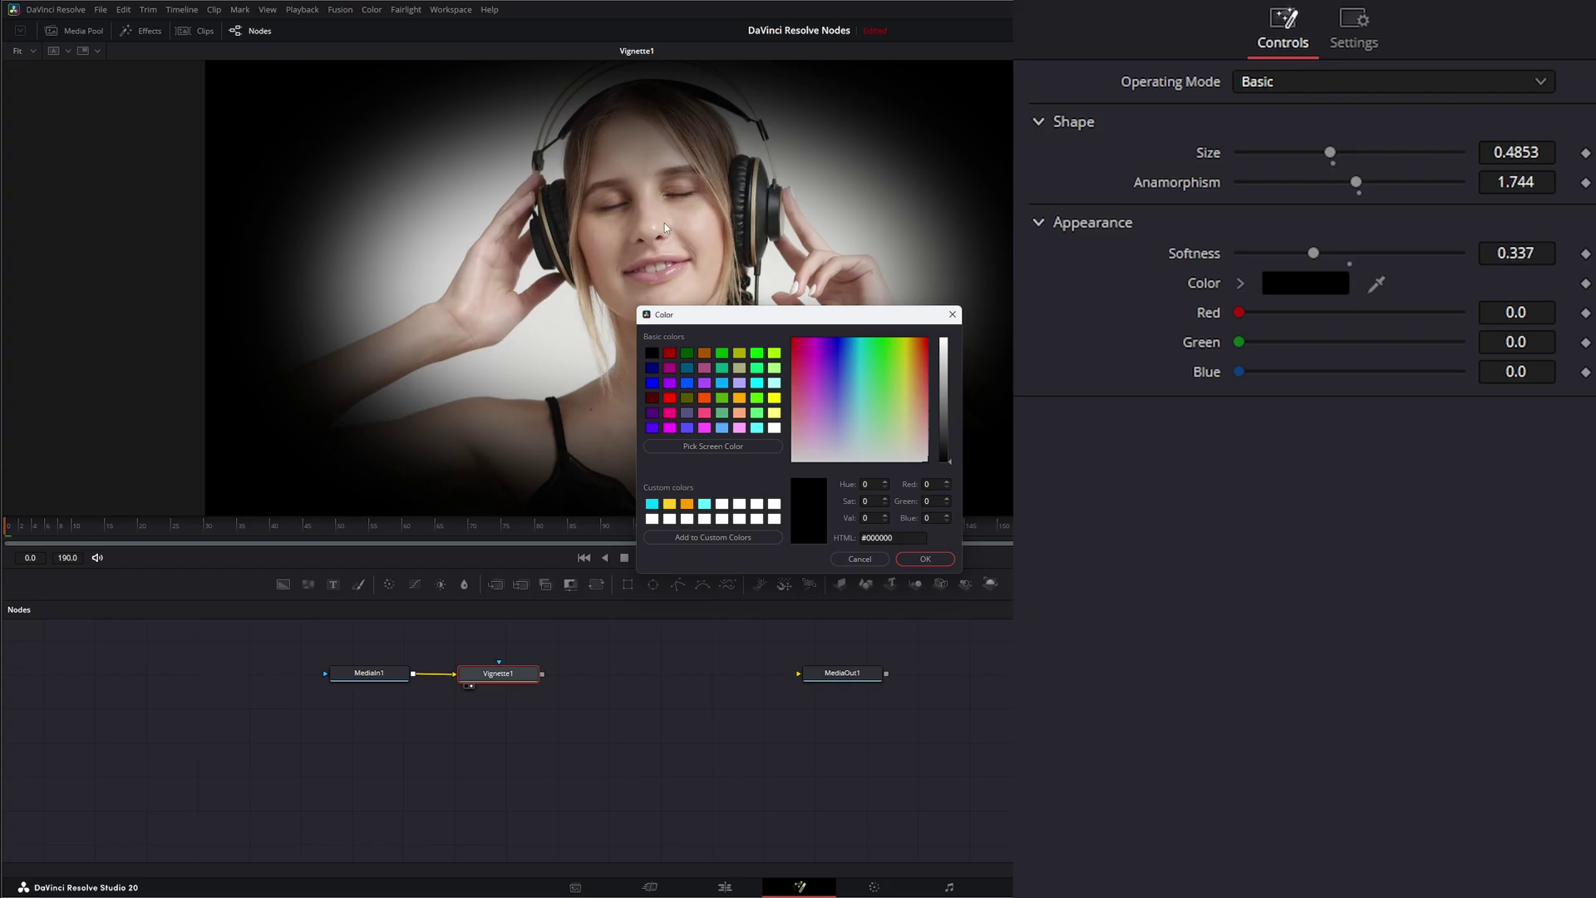
mouse_move(855, 400)
mouse_down()
mouse_move(868, 358)
mouse_move(852, 372)
mouse_up()
drag(955, 465, 952, 367)
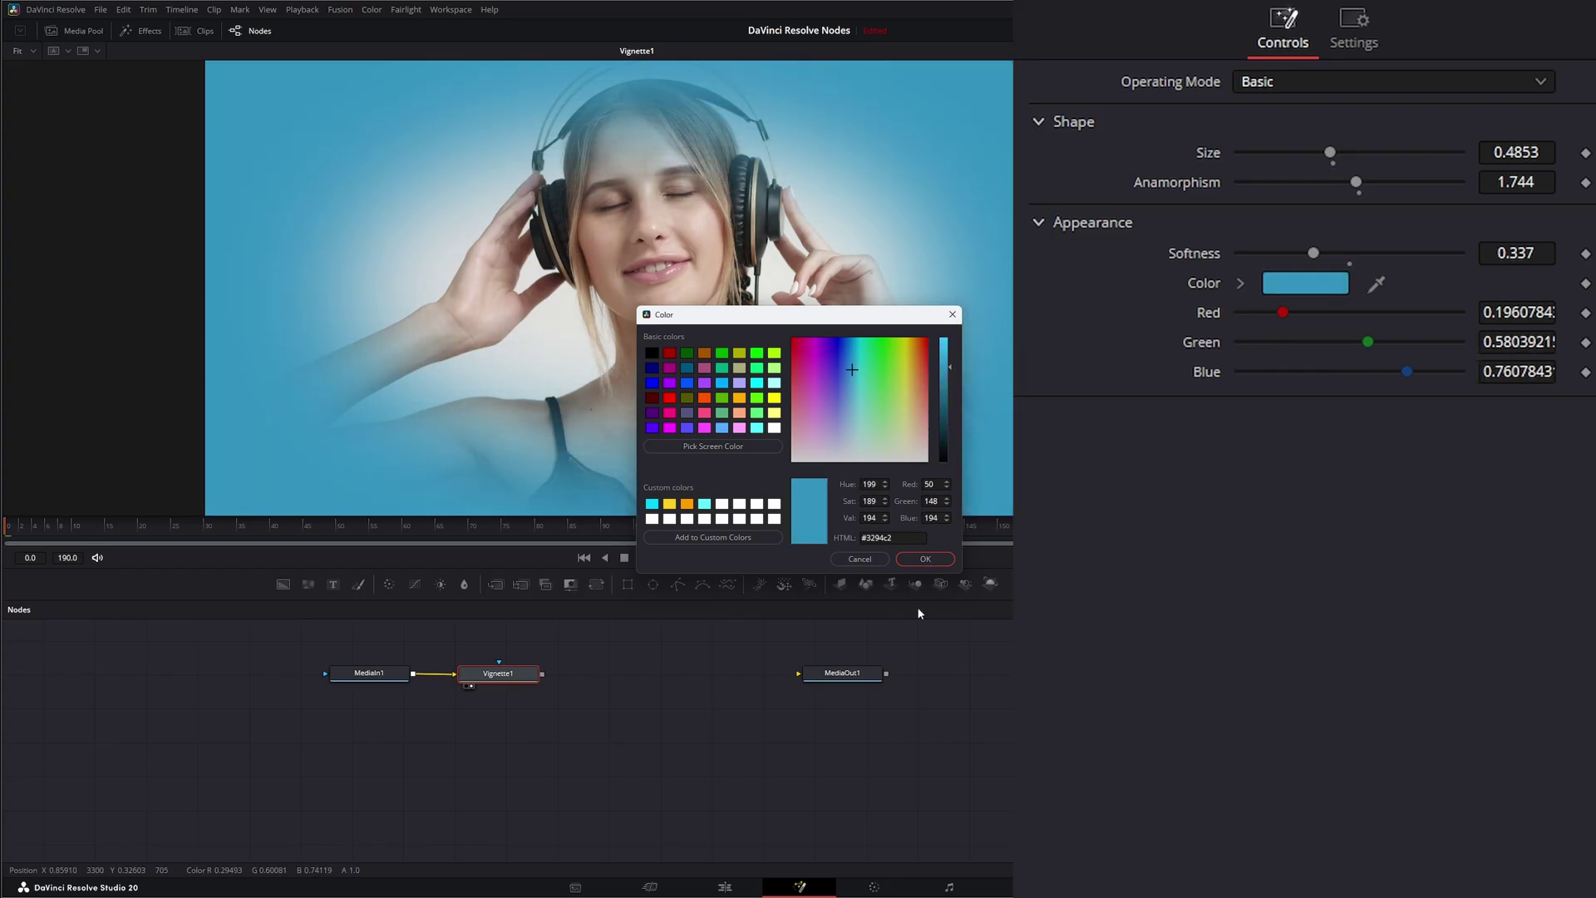
click(925, 559)
drag(1278, 311, 1308, 342)
drag(1411, 371, 1444, 371)
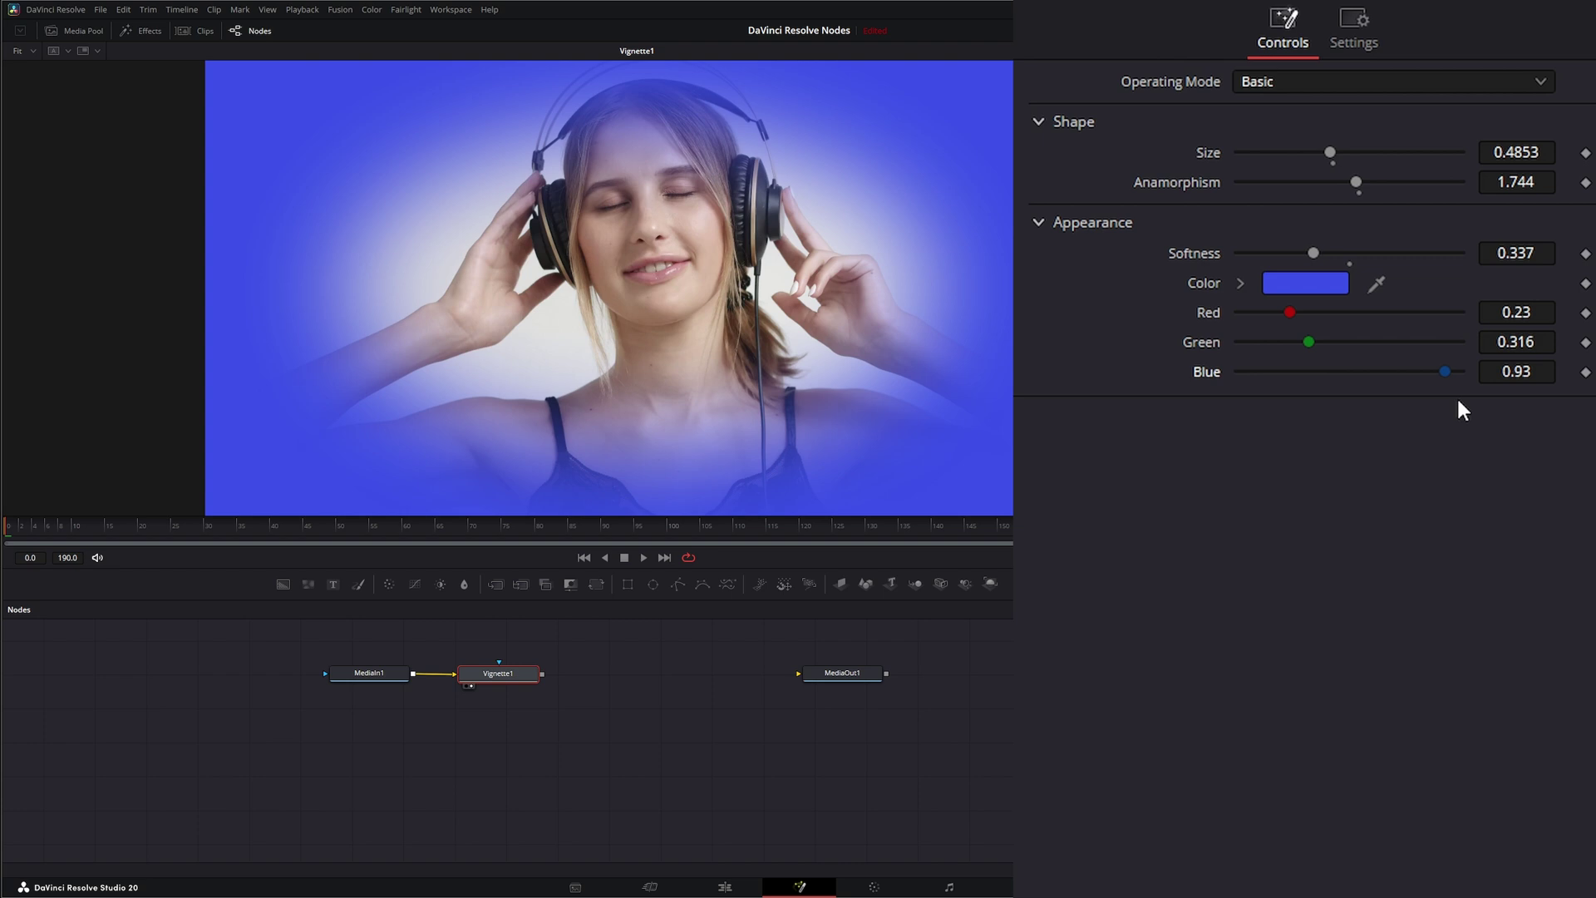
Reset Vignette1, switch it to Advanced mode, and nudge its centre to X 0.498, Y 0.516.
click(1592, 4)
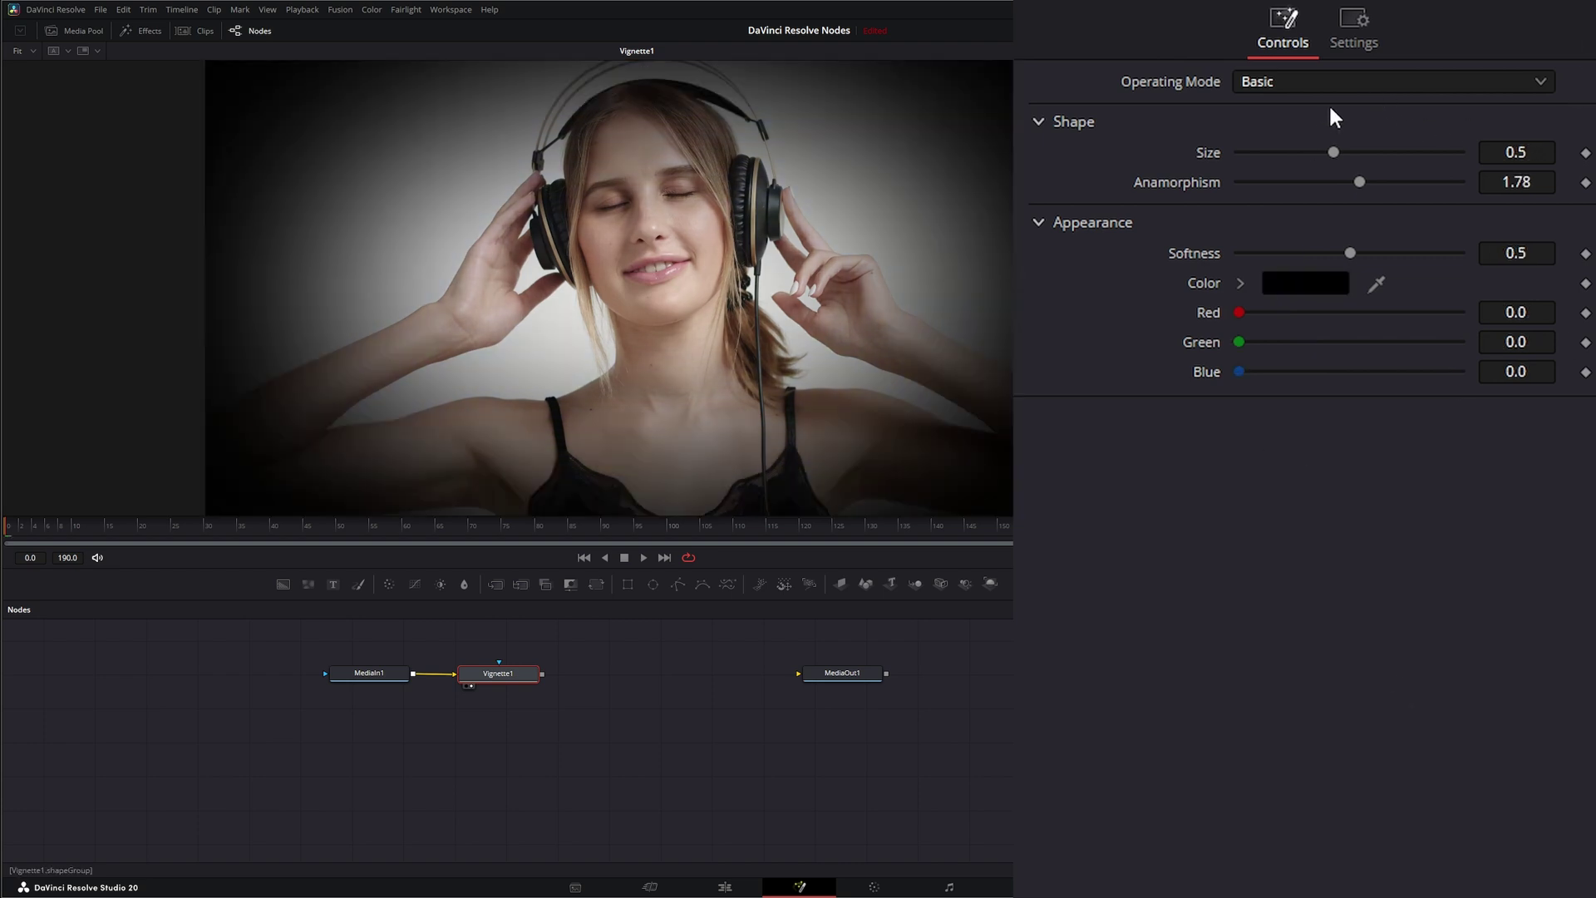
click(1263, 74)
click(1272, 140)
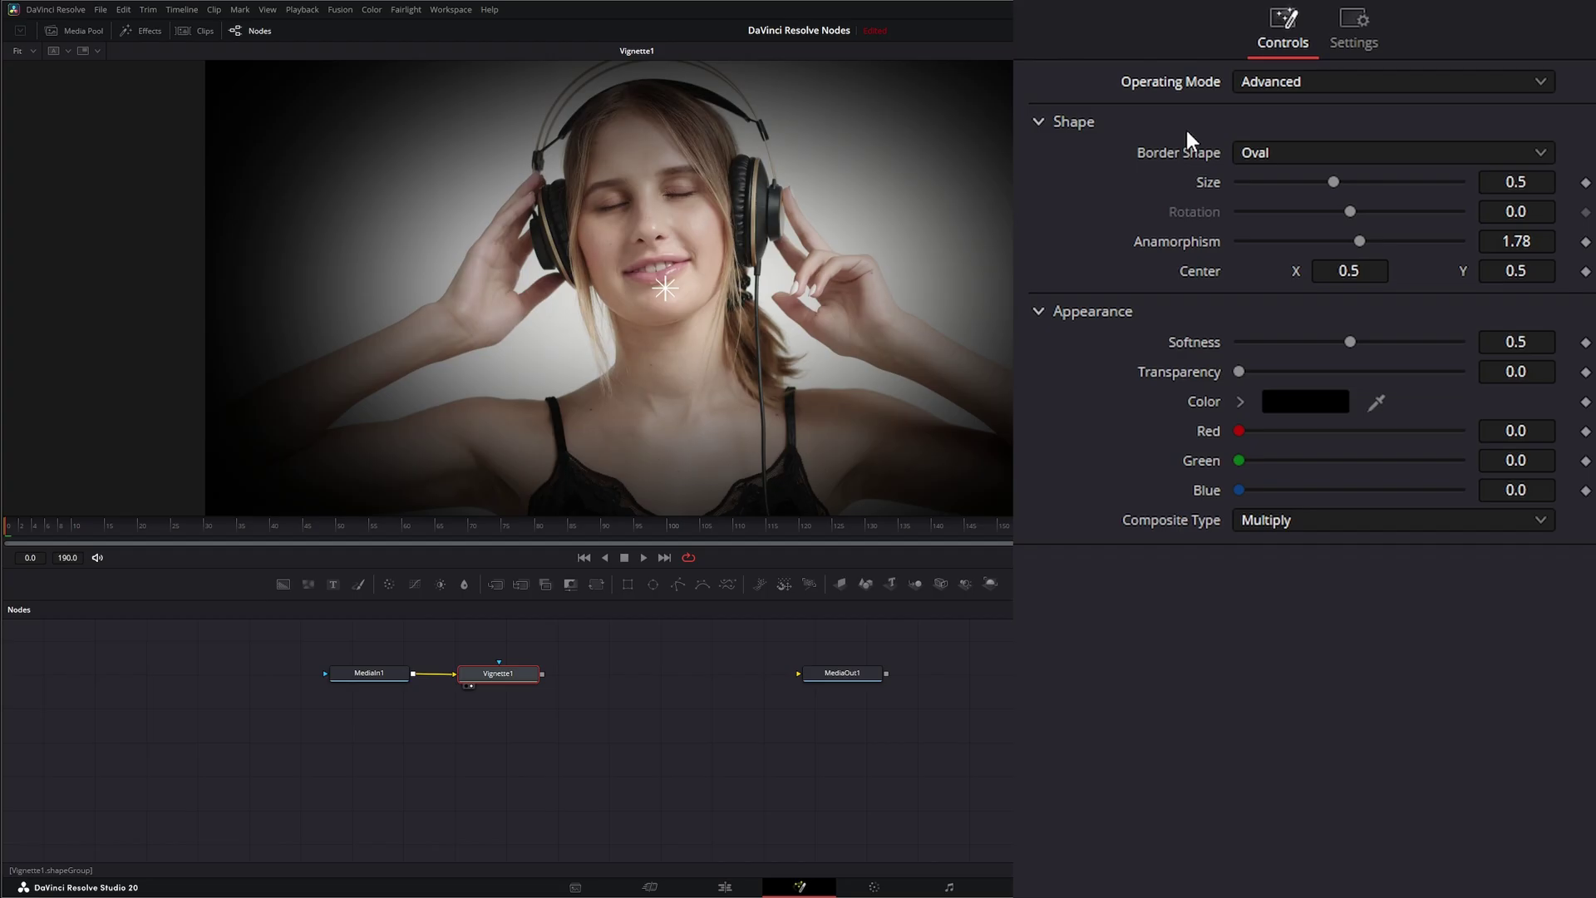
mouse_move(665, 287)
mouse_down()
mouse_move(623, 263)
mouse_move(683, 288)
mouse_move(465, 296)
mouse_move(679, 178)
mouse_move(687, 426)
mouse_move(684, 294)
mouse_move(644, 341)
mouse_move(817, 250)
mouse_move(931, 240)
mouse_move(575, 236)
mouse_move(352, 279)
mouse_move(914, 227)
mouse_move(812, 441)
mouse_move(652, 319)
mouse_move(662, 202)
mouse_move(686, 318)
mouse_move(616, 237)
mouse_move(638, 202)
mouse_move(676, 292)
mouse_move(663, 280)
mouse_up()
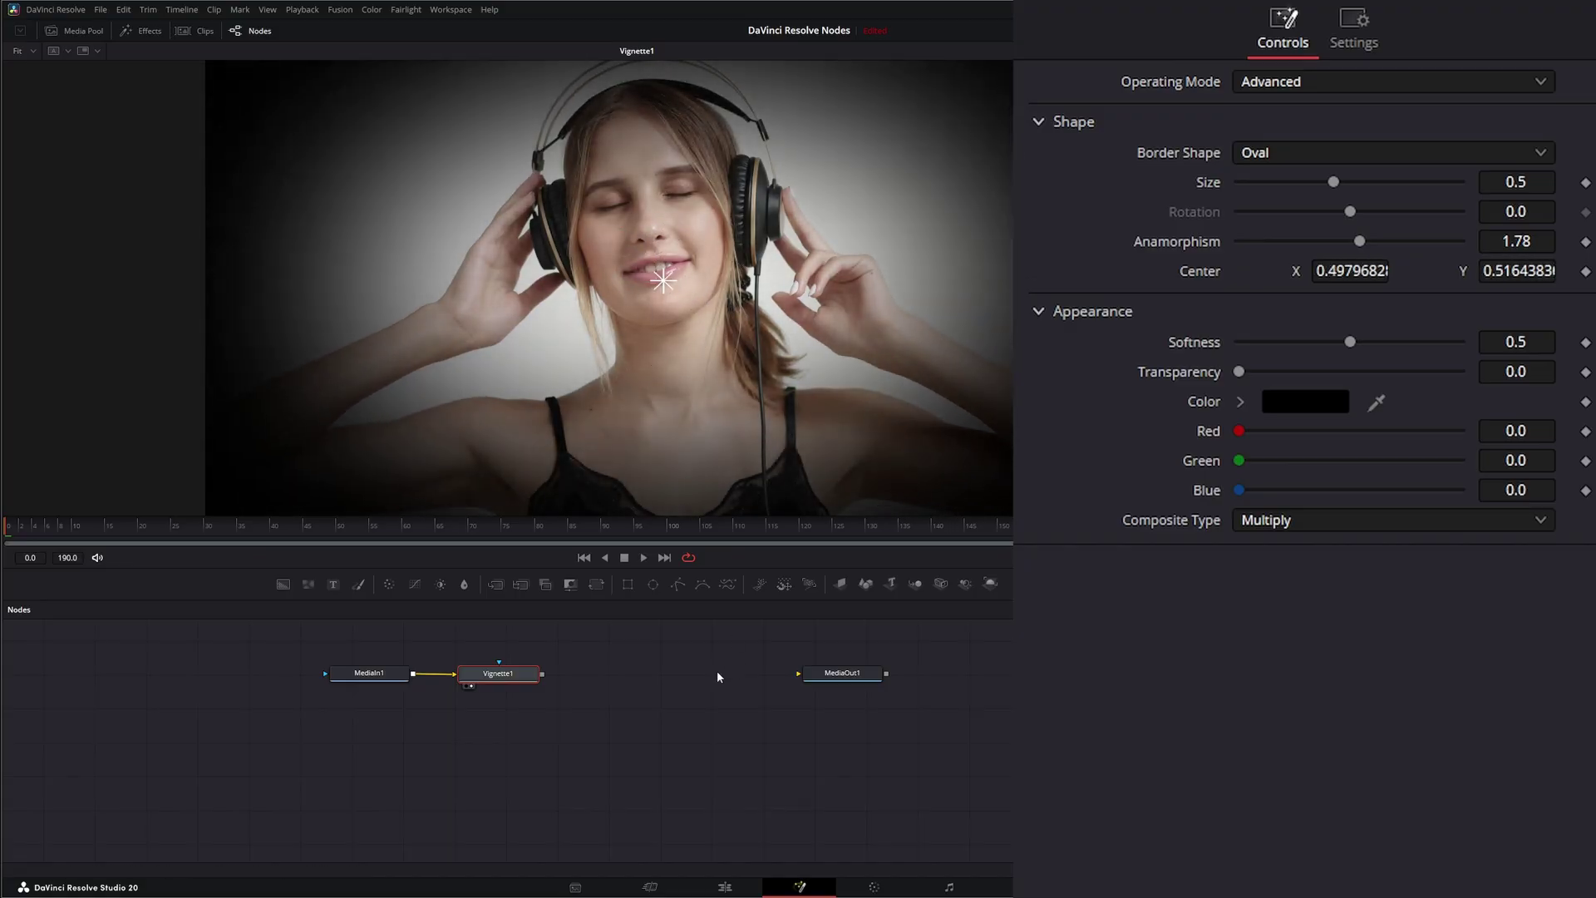
drag(497, 678, 549, 677)
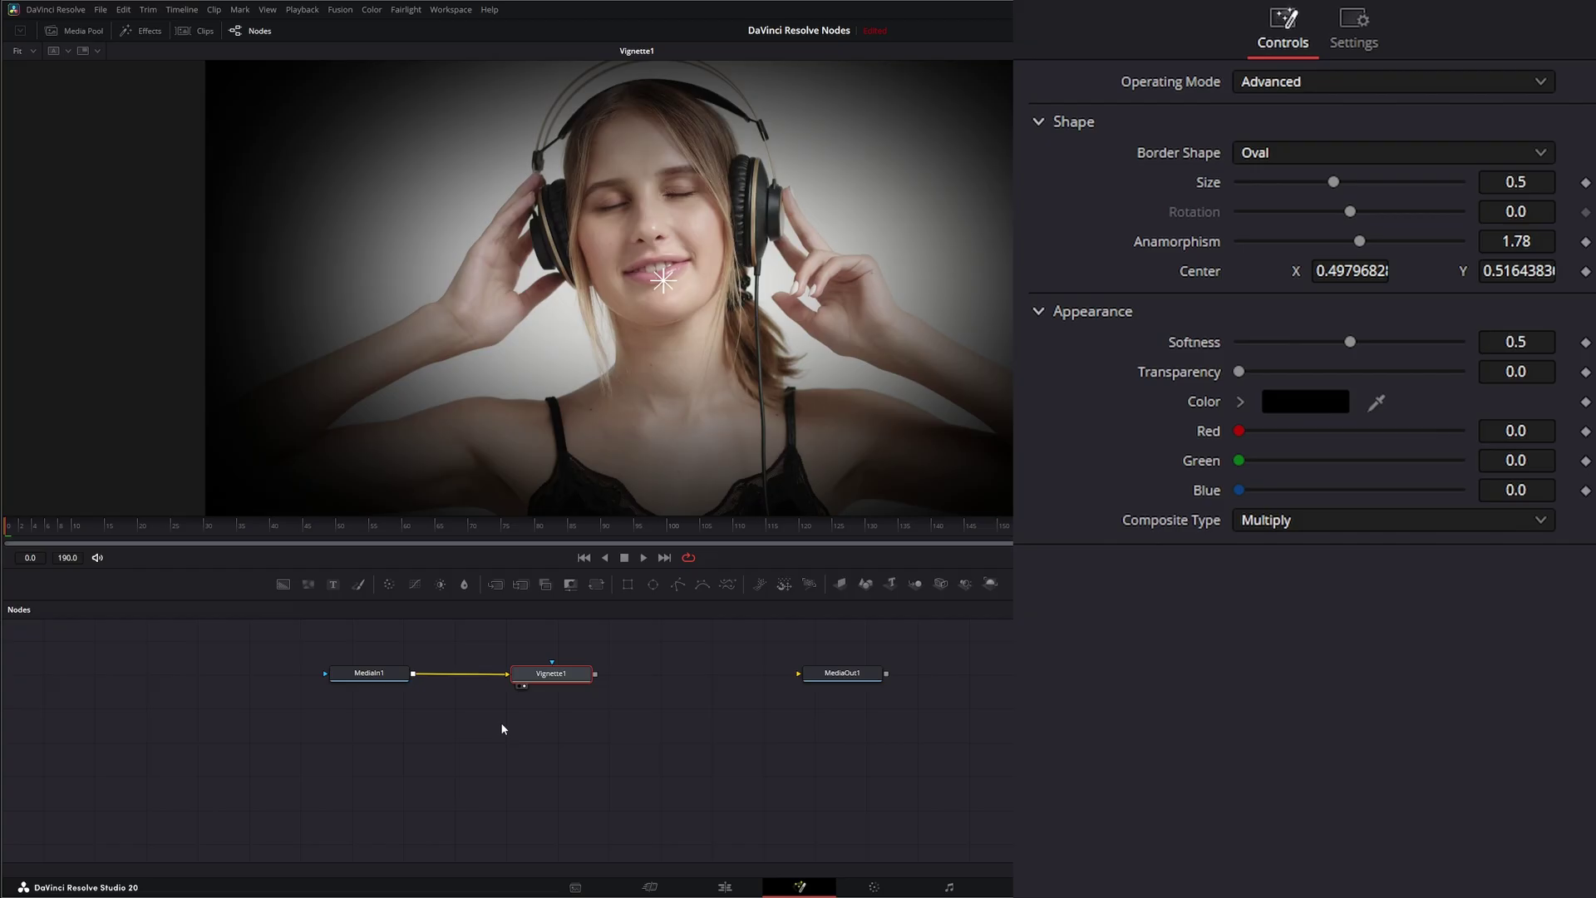
Add a Tracker node below MediaIn1 and feed MediaIn1 into it.
click(366, 675)
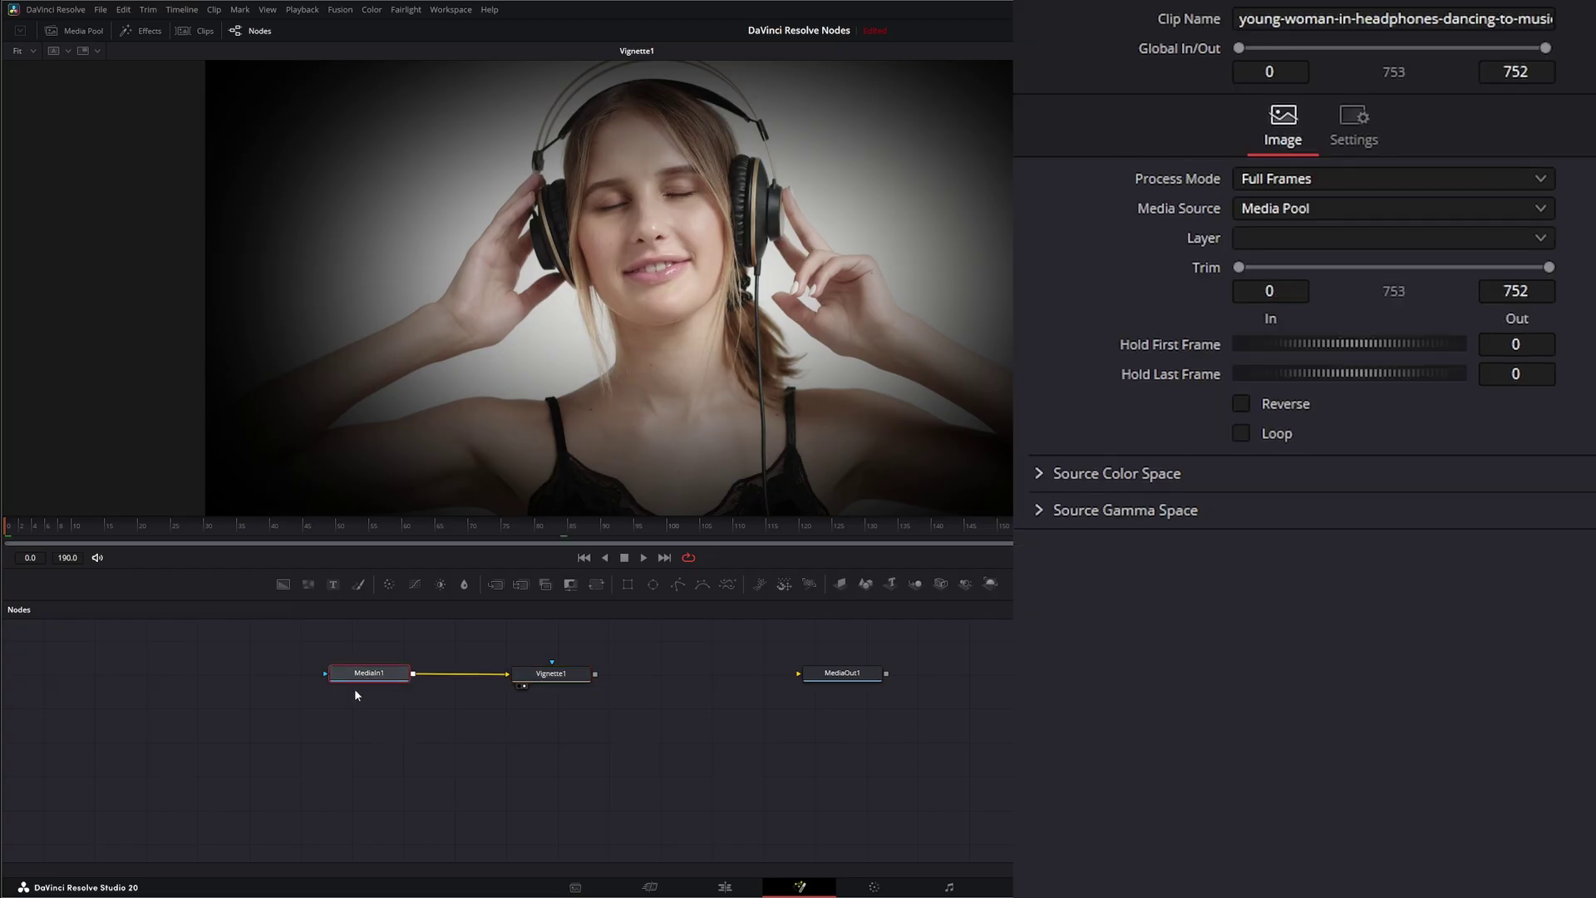
click(440, 737)
key(shift+space)
text(tr)
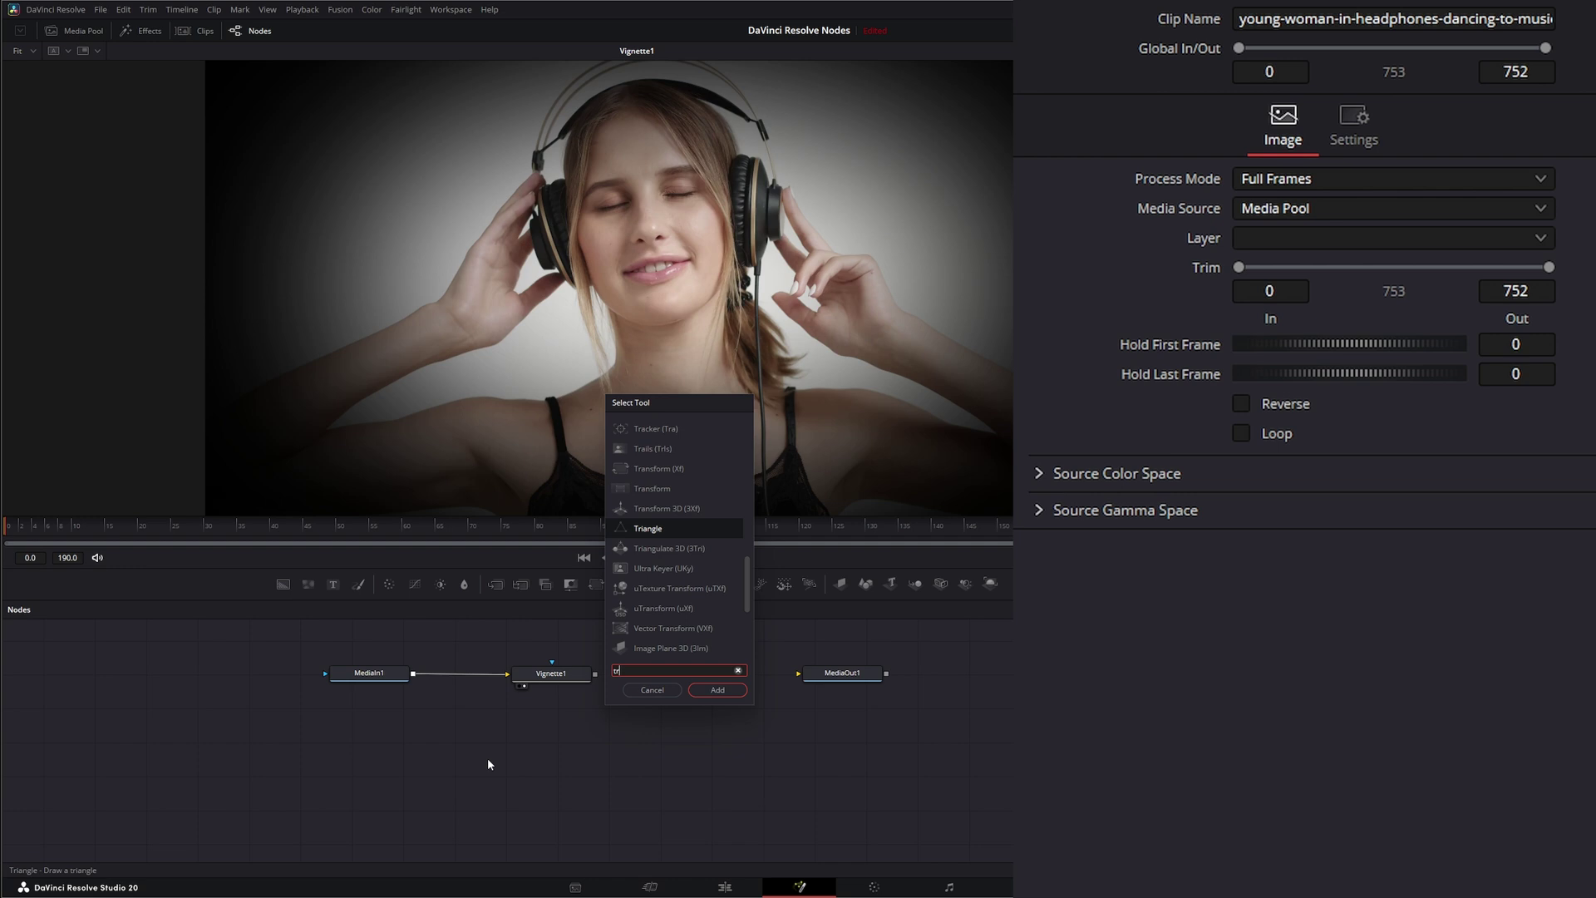
text(a)
click(716, 690)
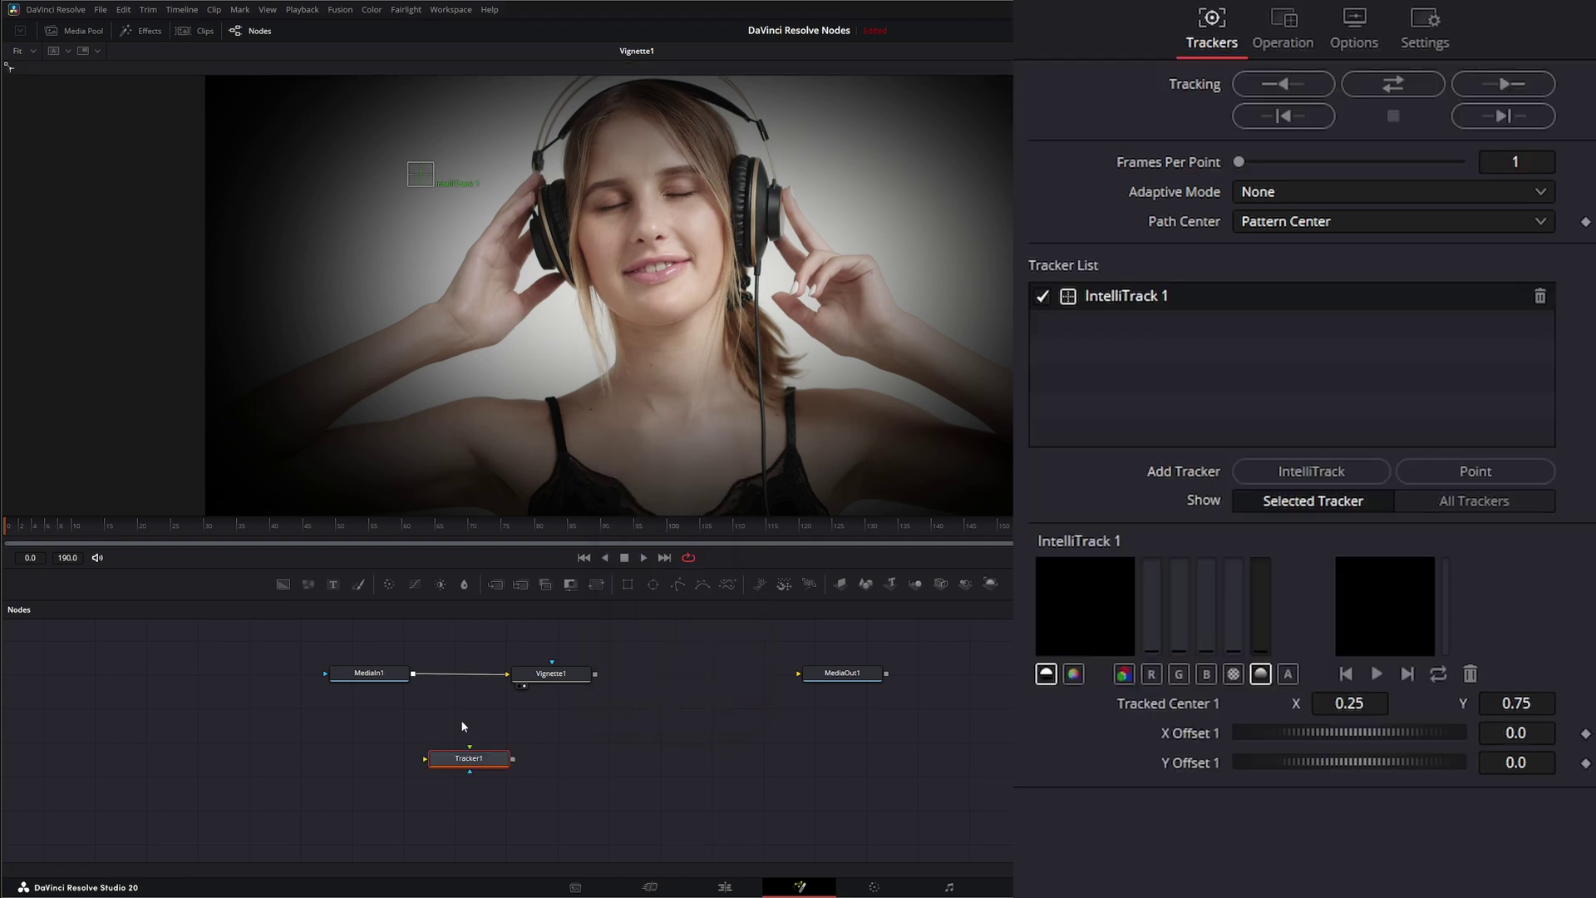
drag(462, 755, 376, 730)
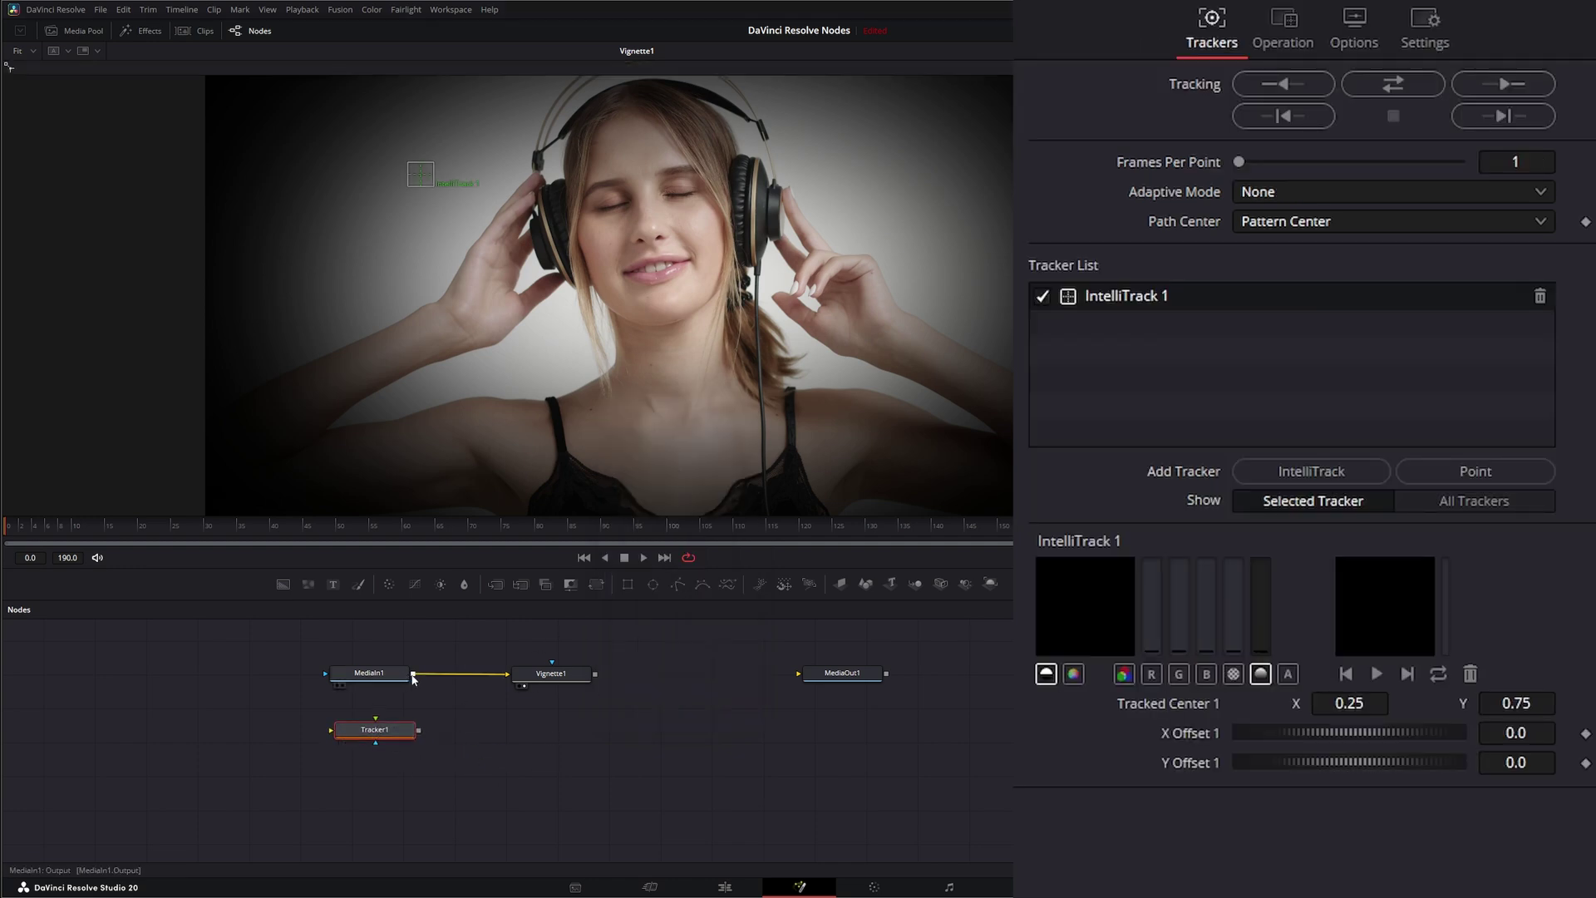
drag(410, 674, 373, 733)
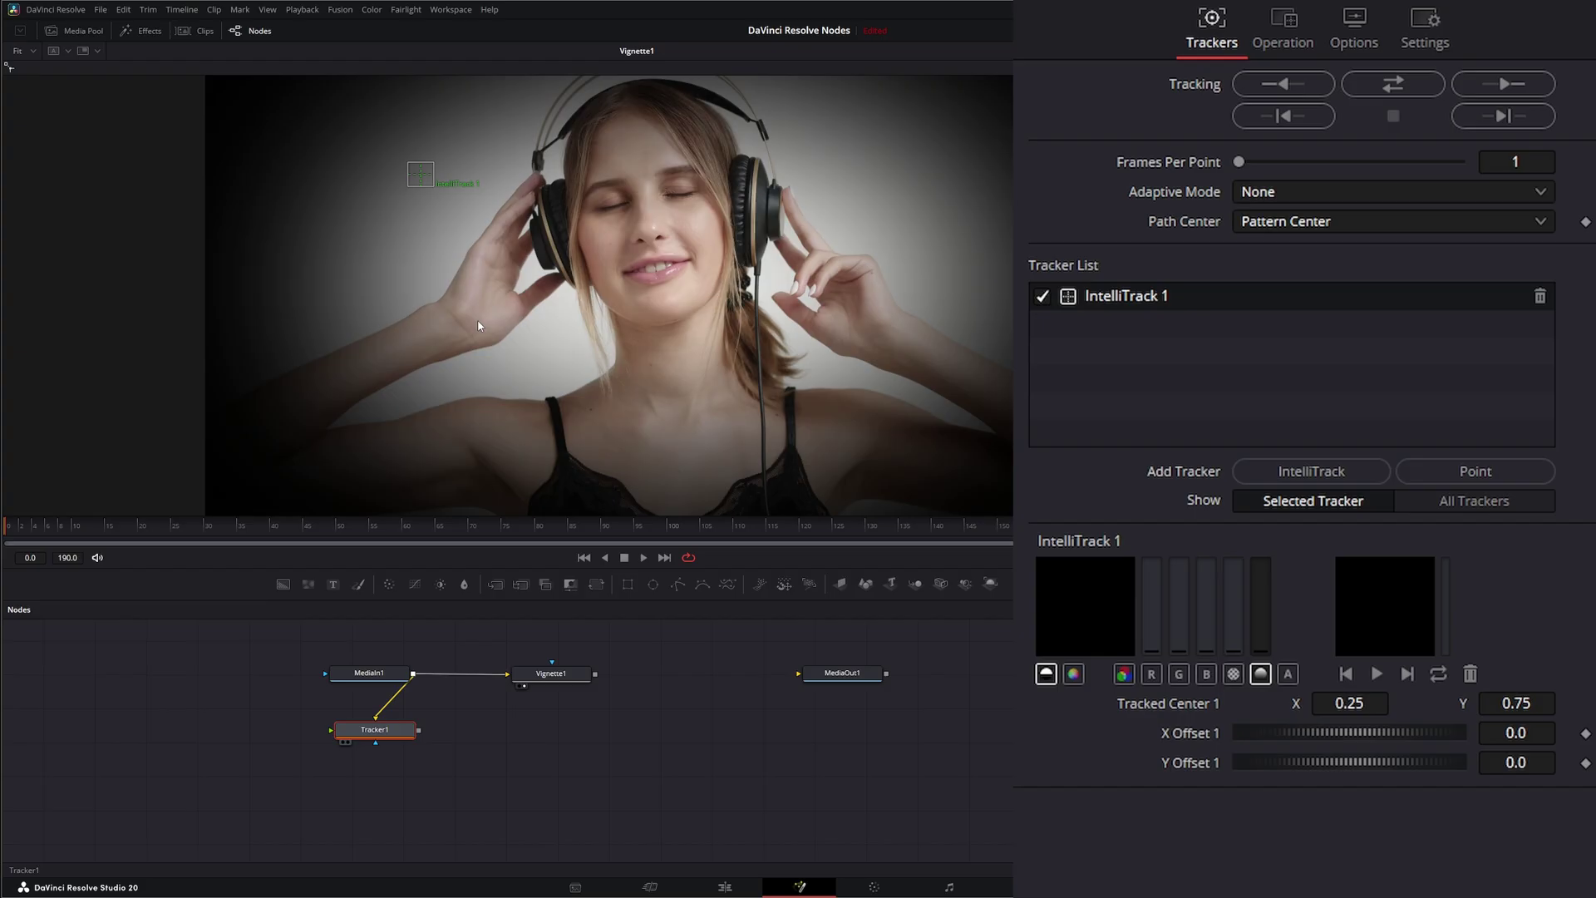
Track an IntelliTrack point on the woman's nose forward through the clip and review the playback.
key(1)
mouse_move(421, 179)
mouse_down()
mouse_move(464, 223)
mouse_move(636, 238)
mouse_up()
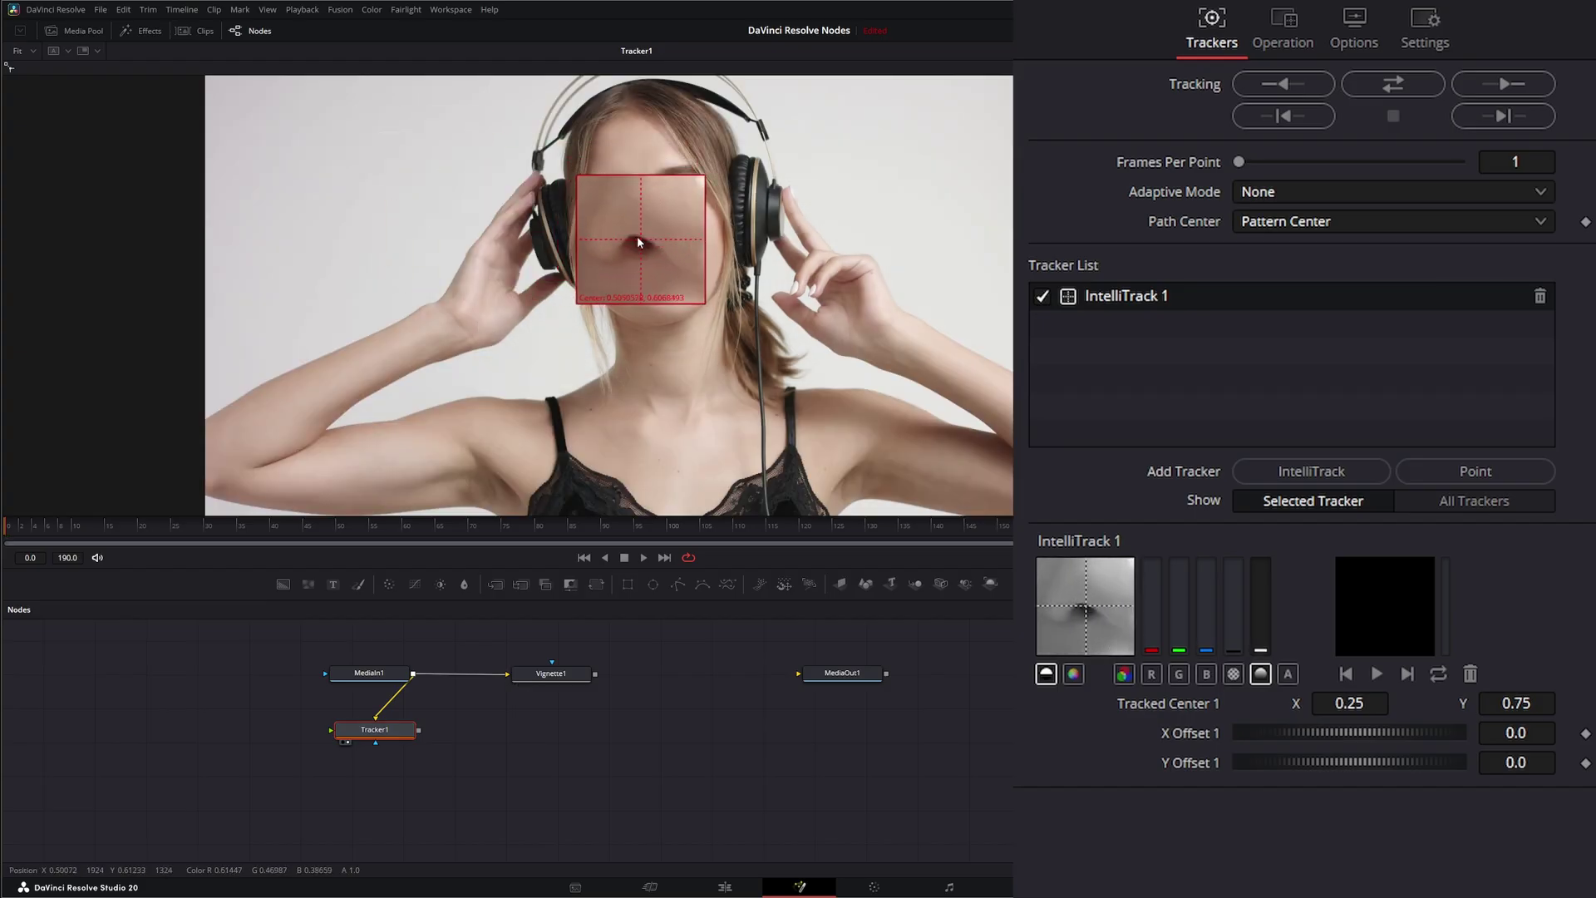
click(1524, 87)
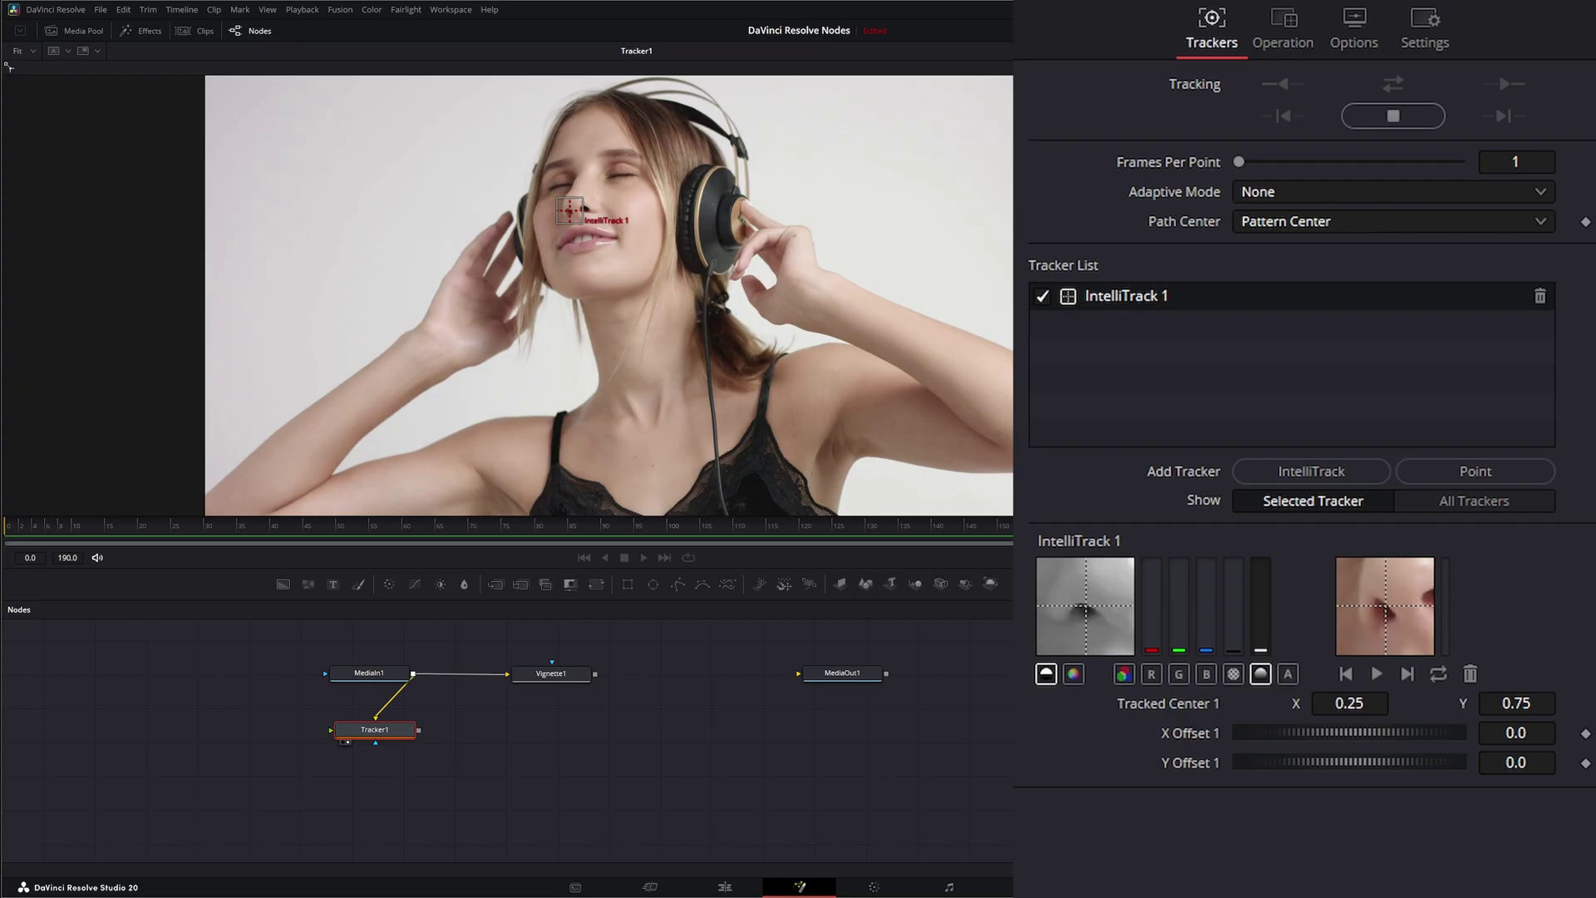
click(645, 558)
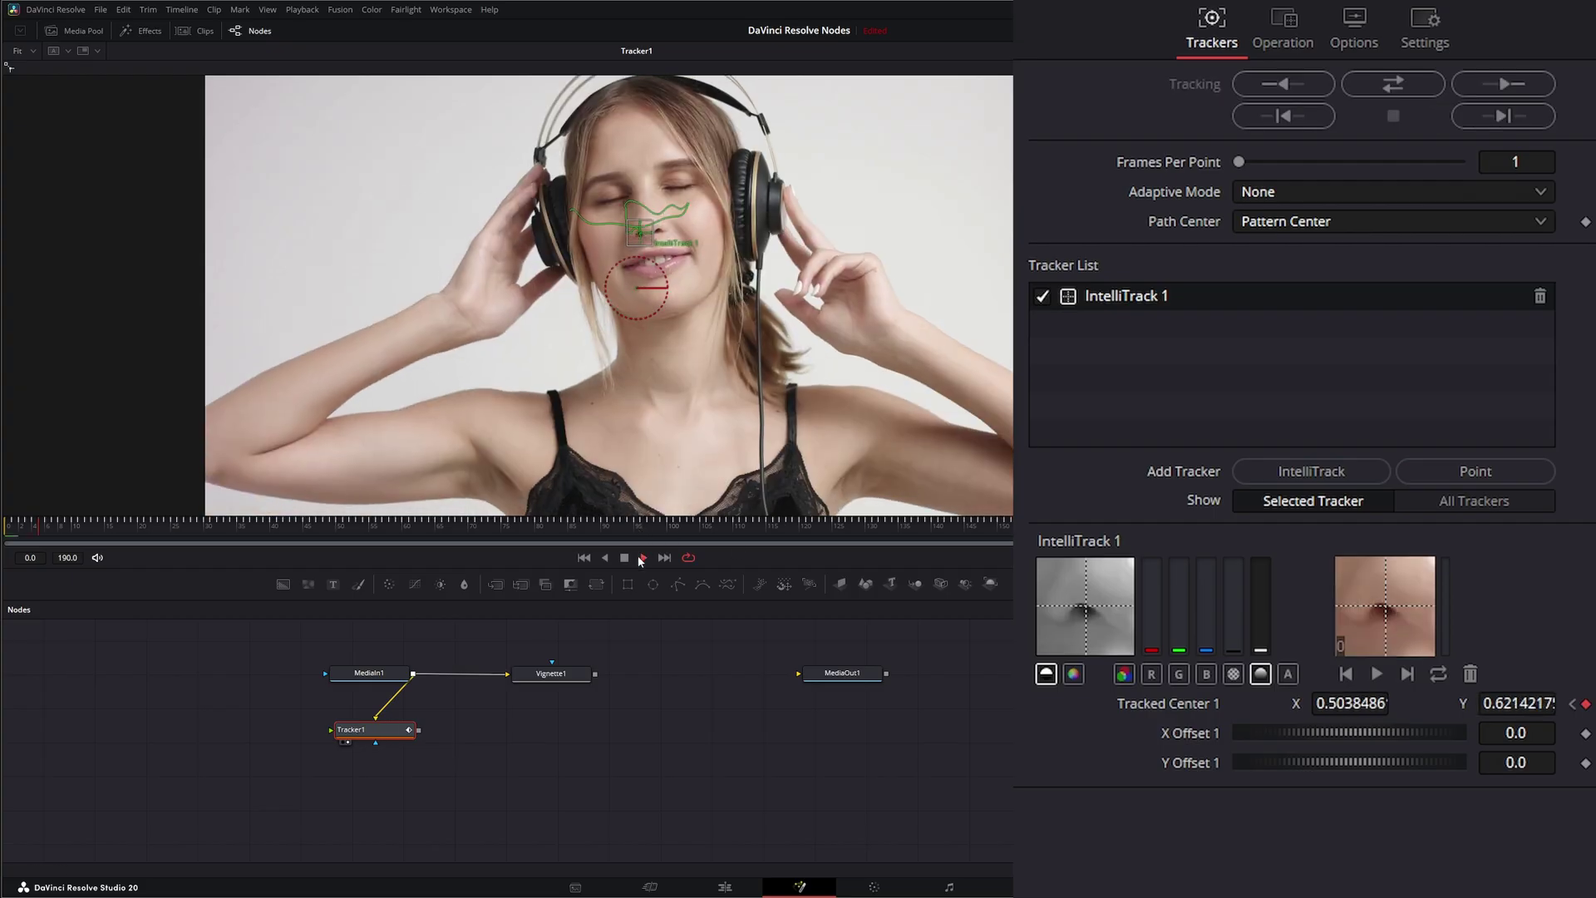
click(584, 557)
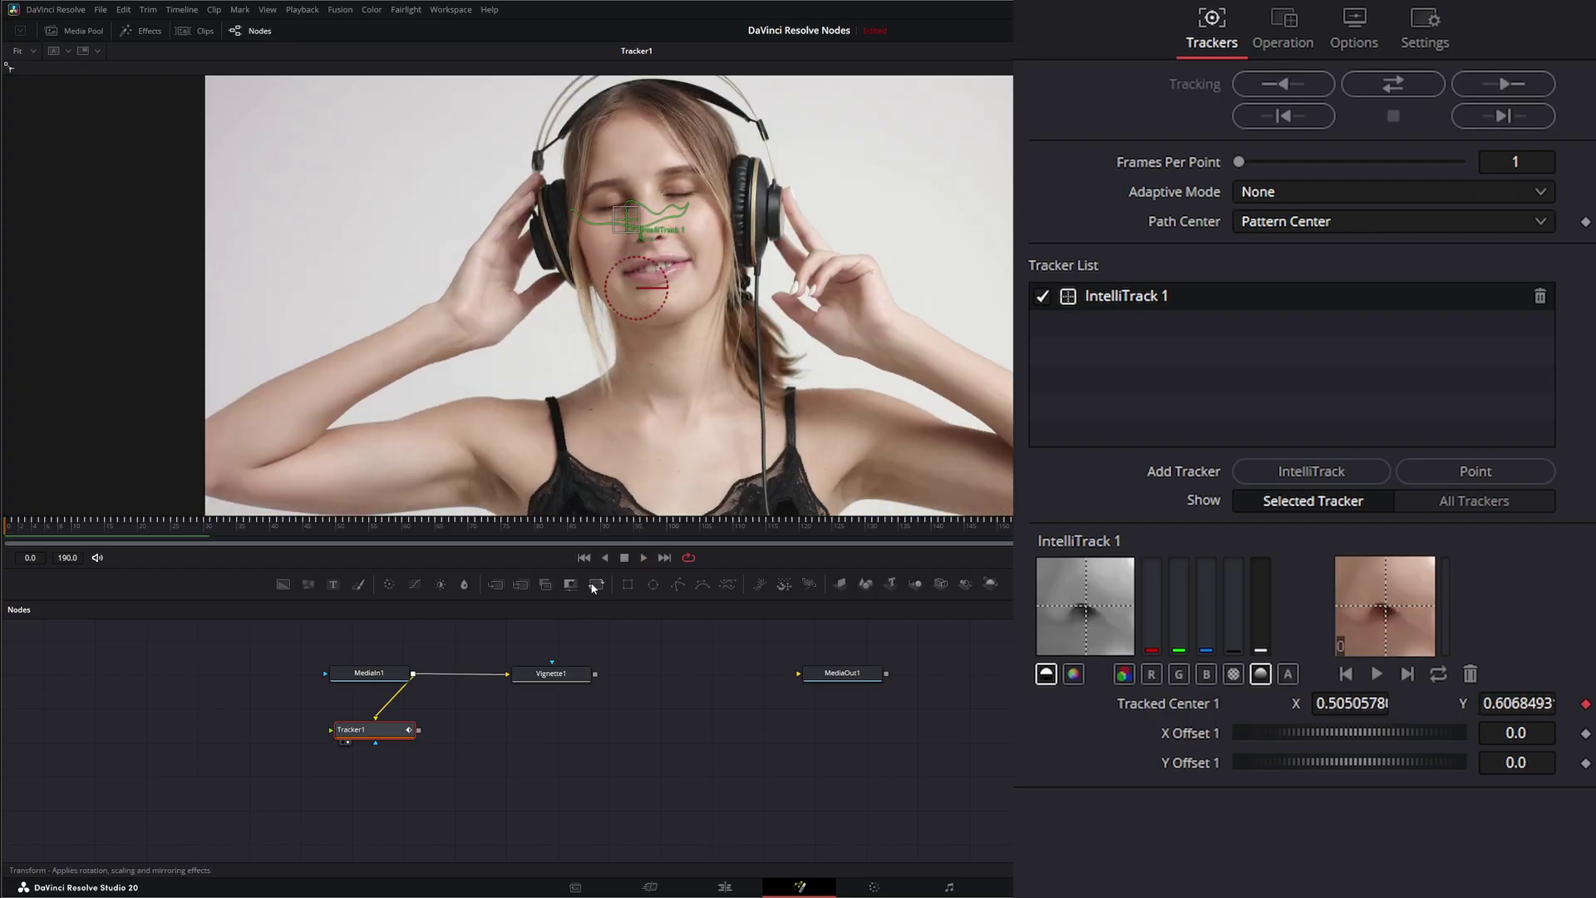
Add an Ellipse mask to MediaIn1 and shrink it to a small circle.
drag(654, 584, 326, 687)
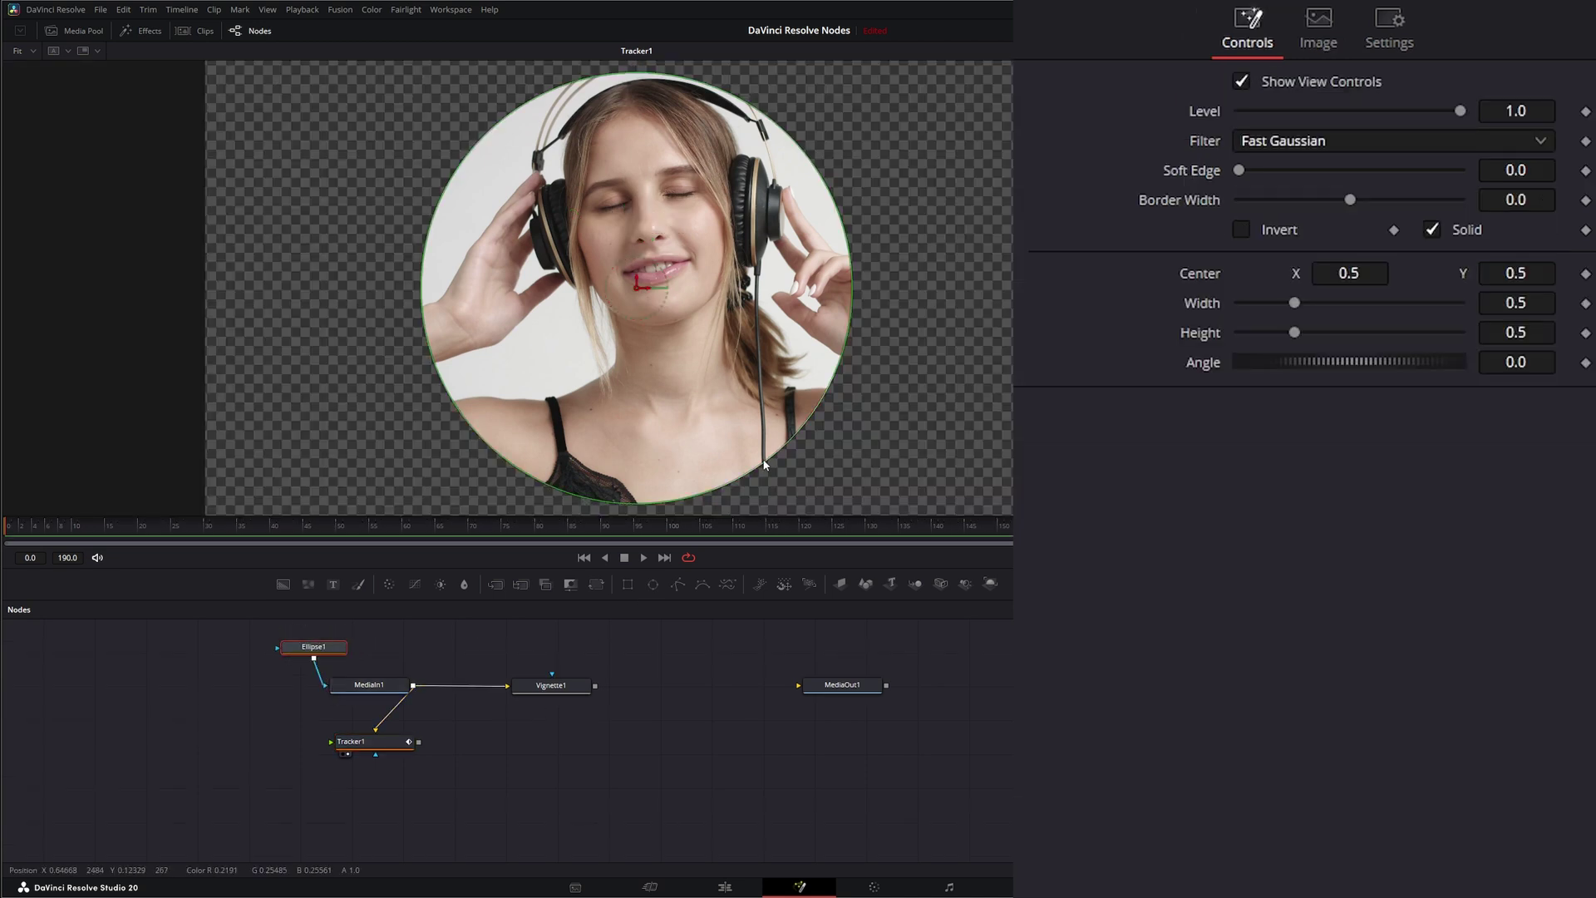
drag(758, 464, 658, 302)
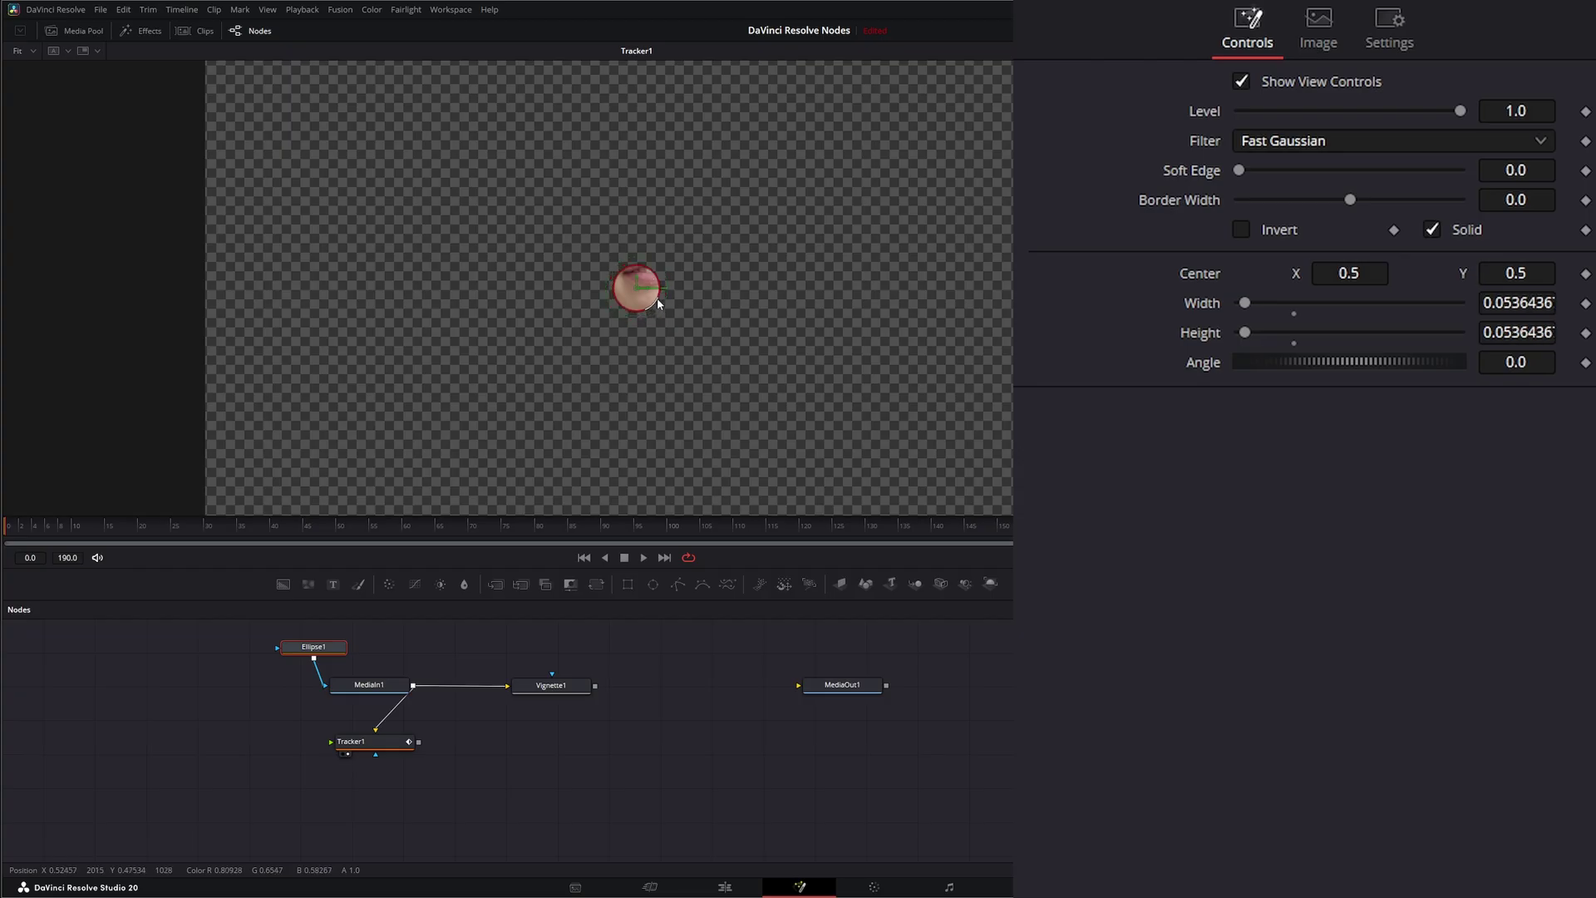
right_click(314, 654)
click(314, 654)
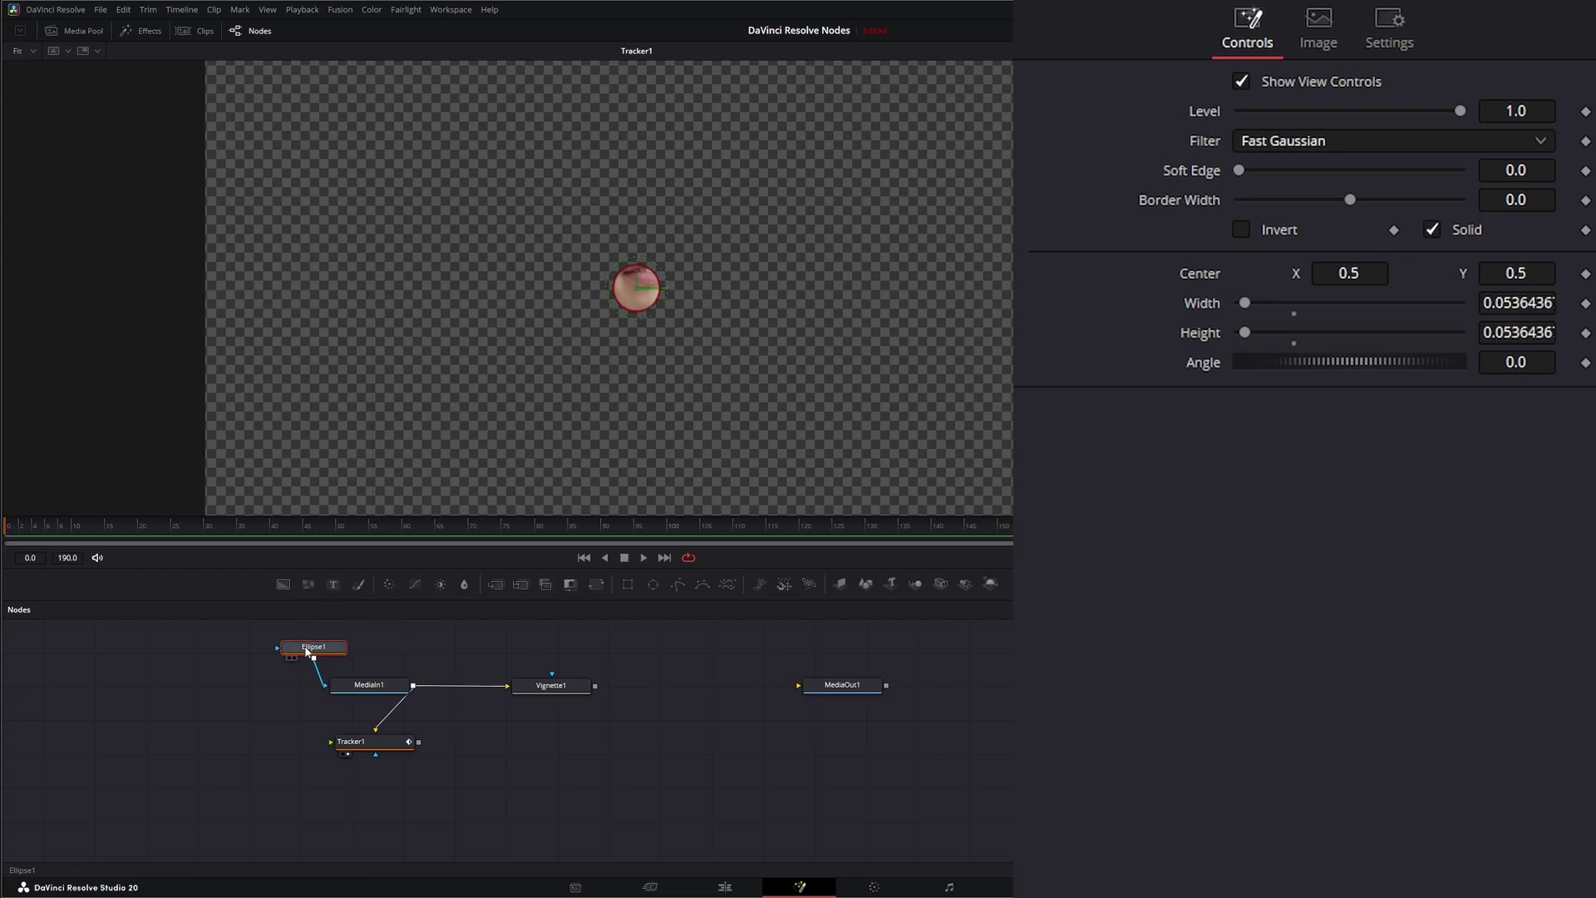
Connect the Ellipse Center to Tracker1IntelliTrack1Path and play to confirm it follows the nose.
right_click(1203, 277)
mouse_move(1294, 391)
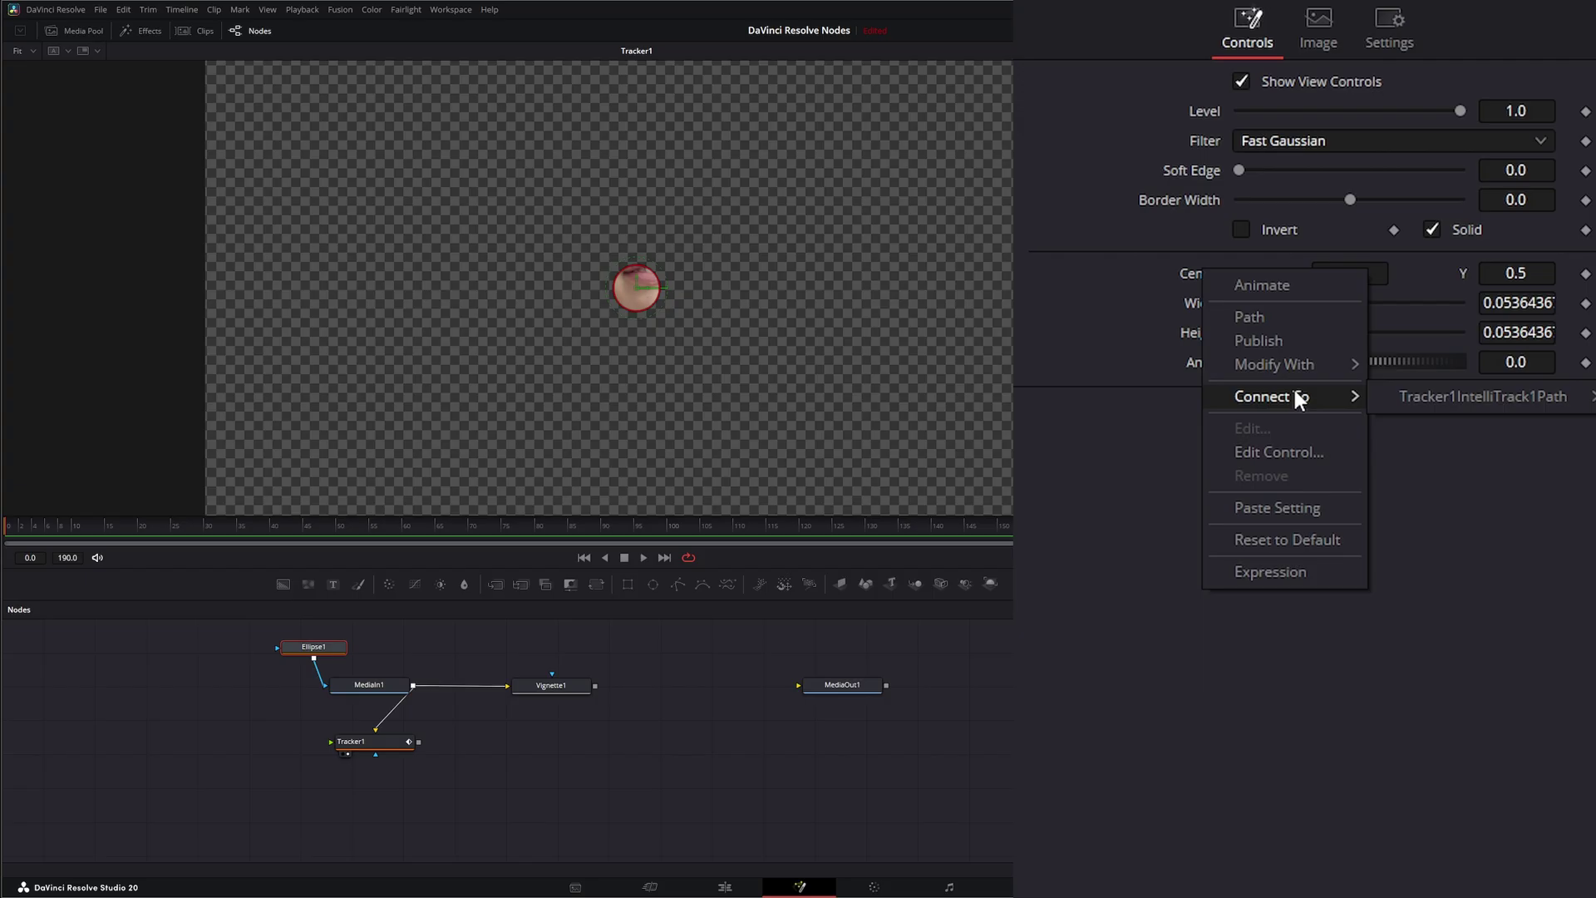
click(1425, 395)
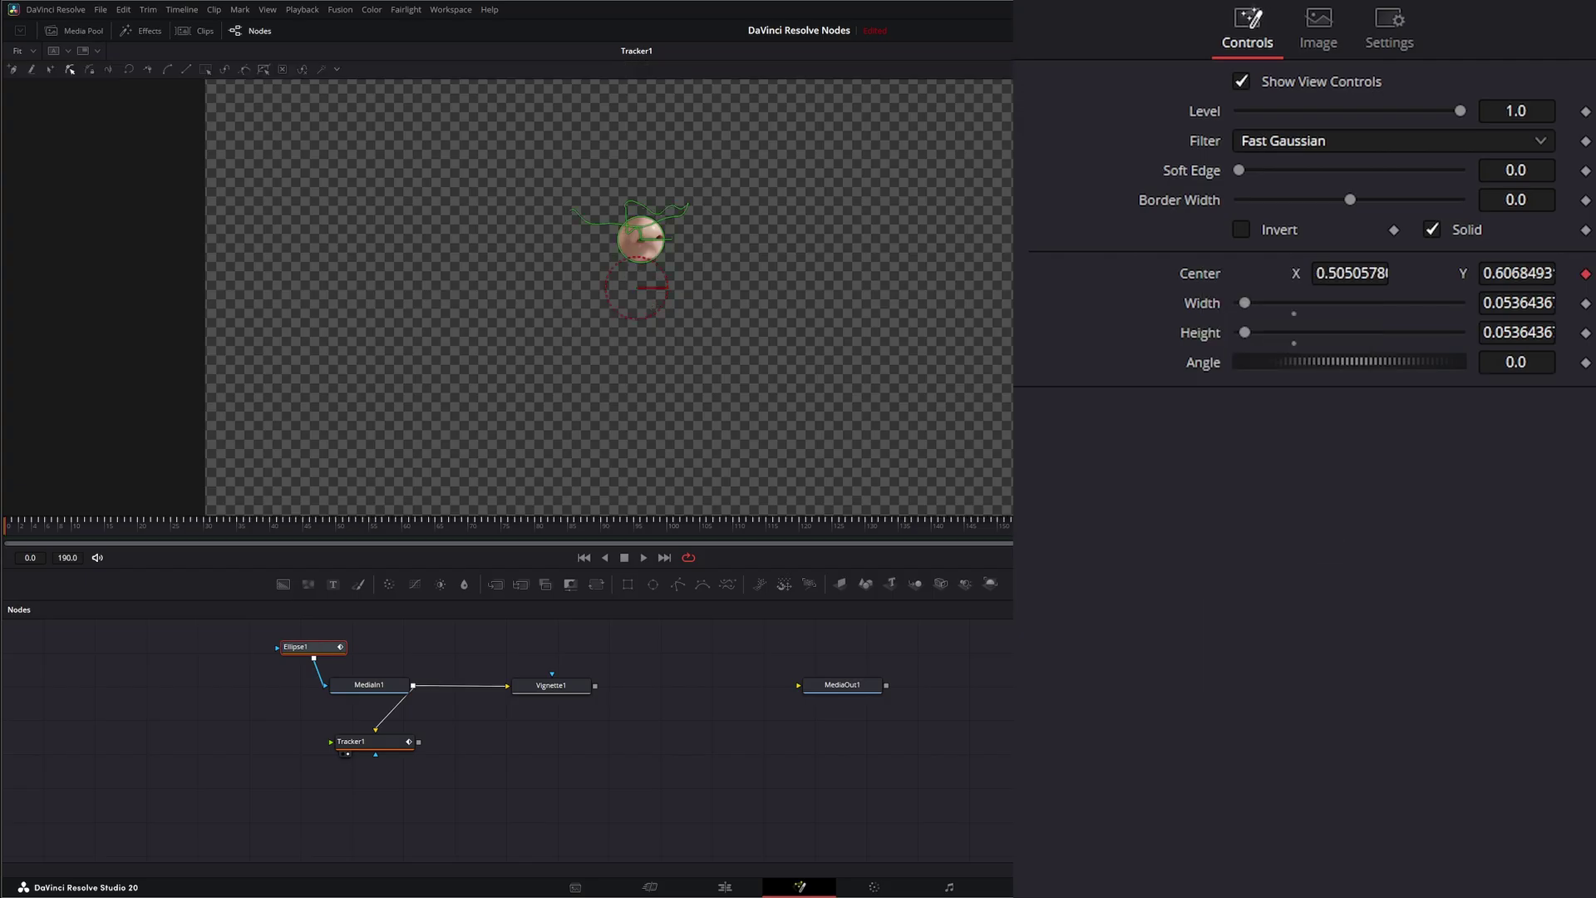
scroll(660, 243, up, 5)
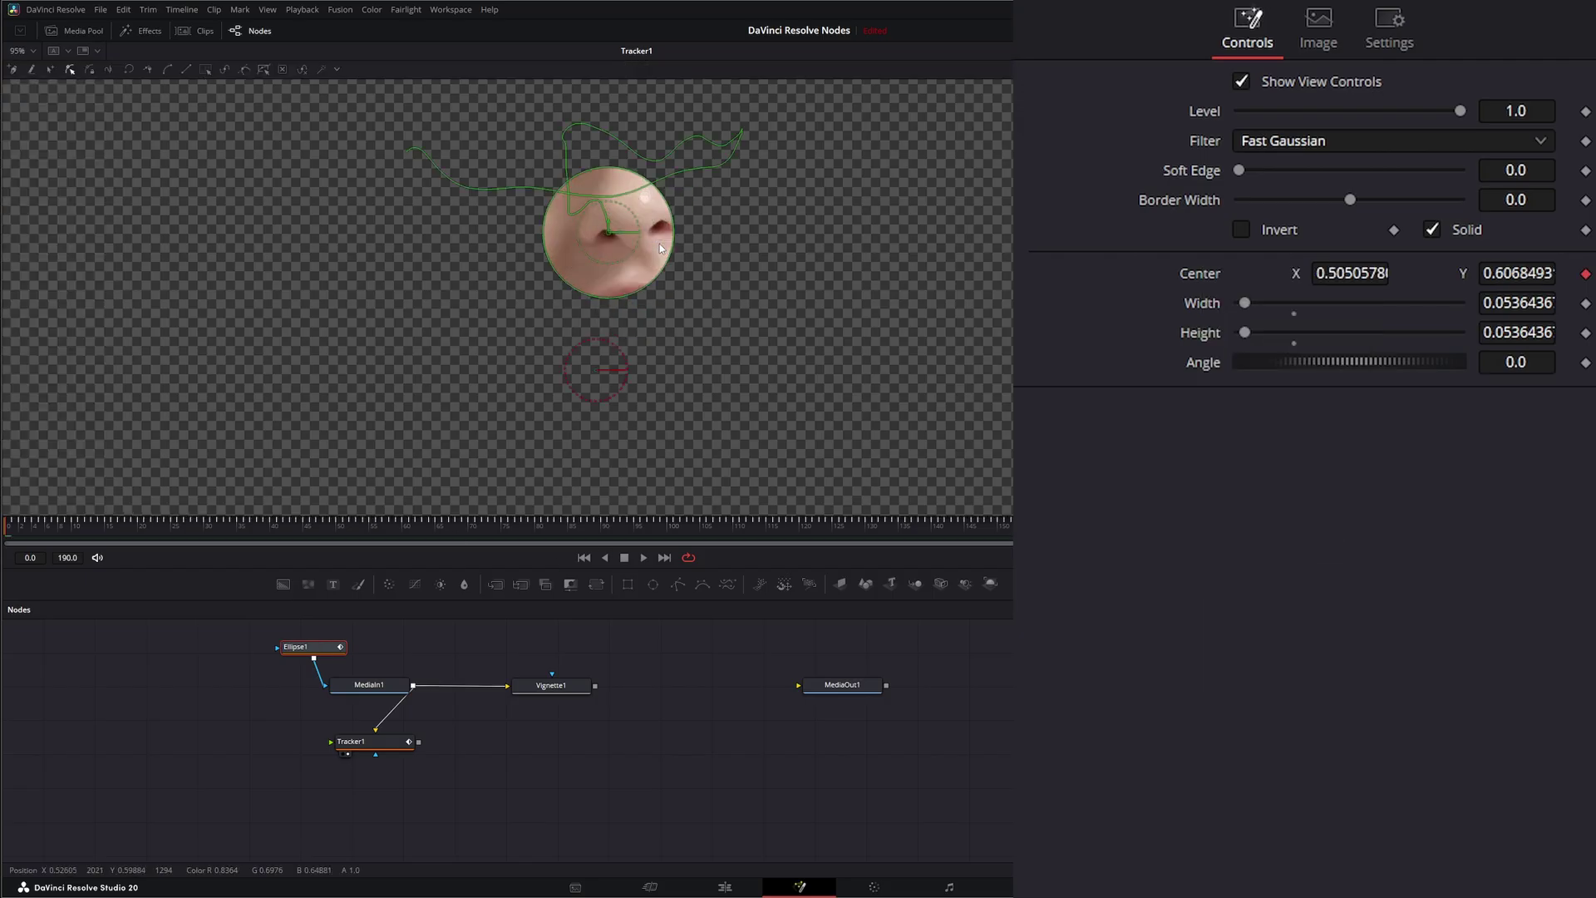
drag(662, 243, 633, 260)
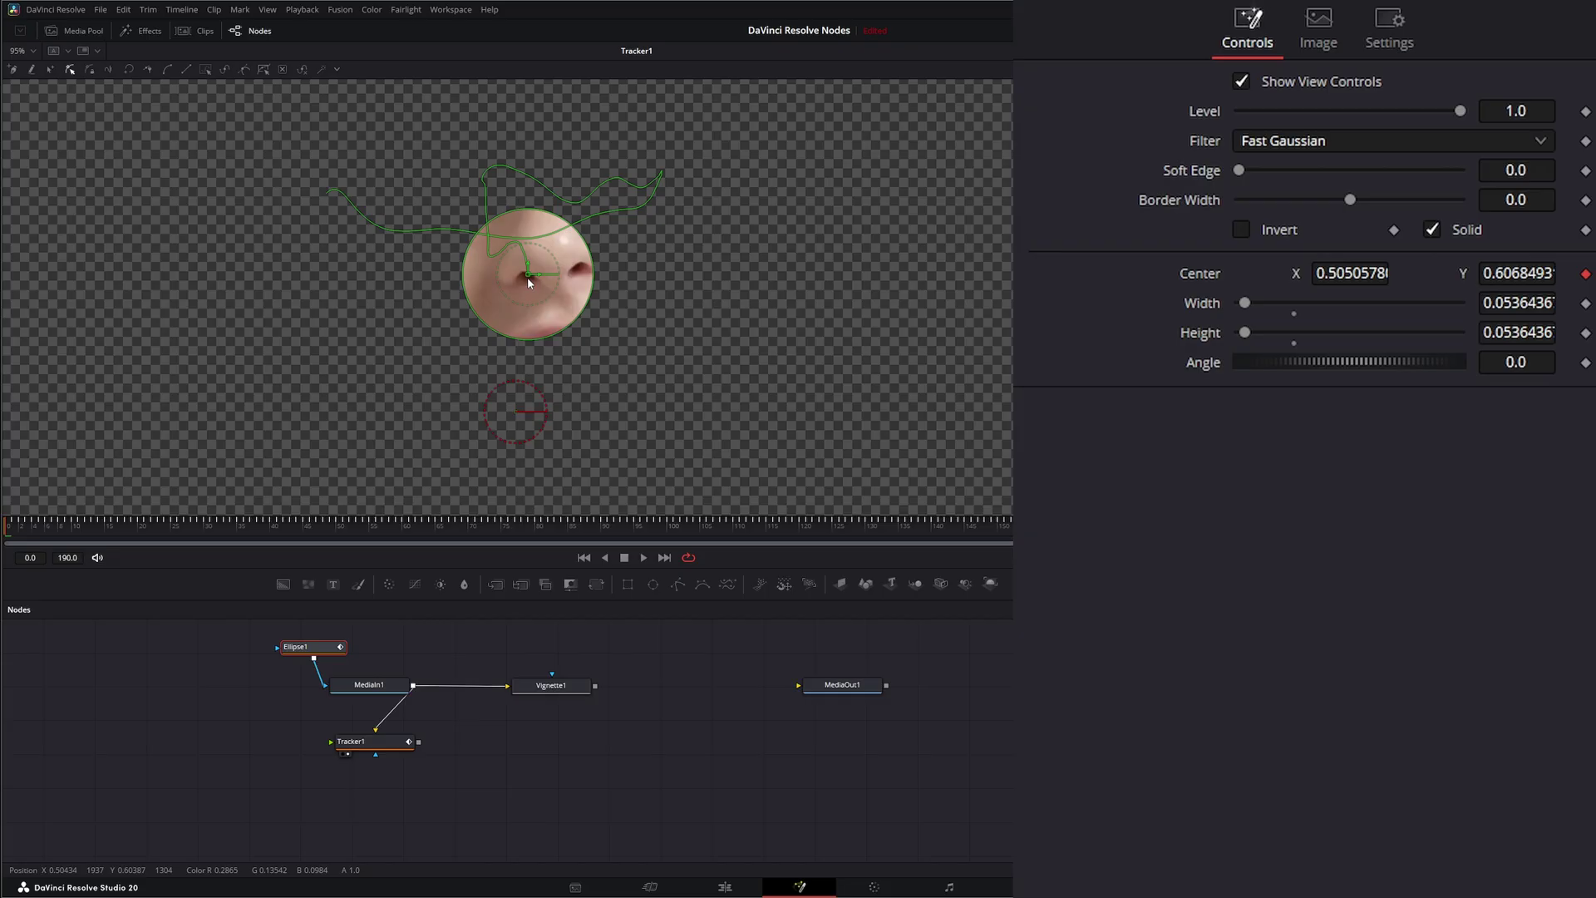
key(space)
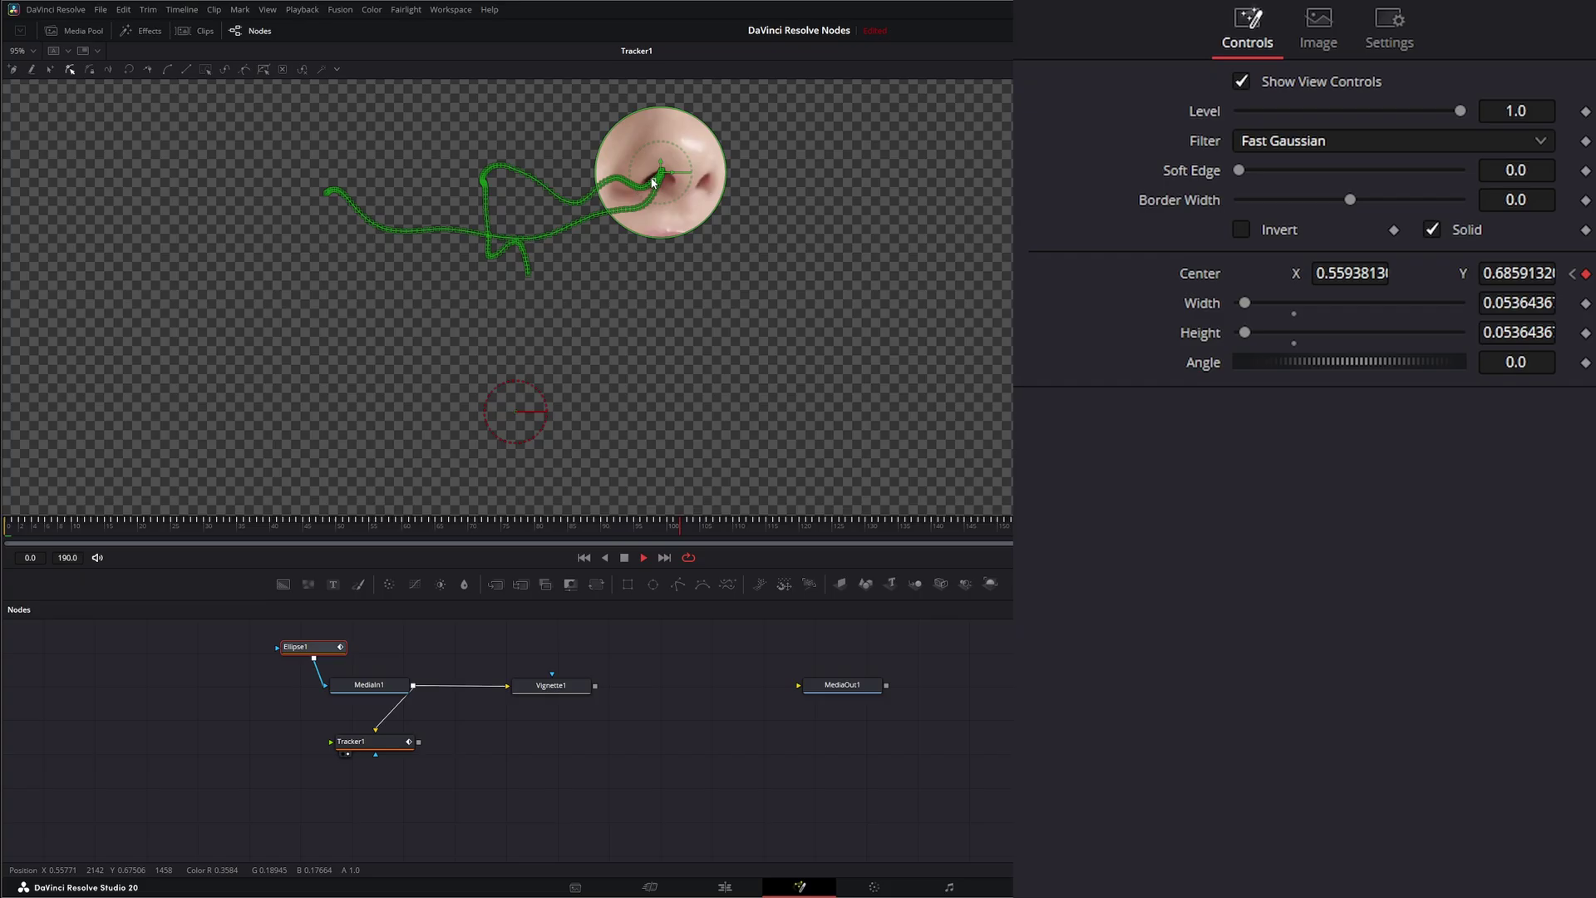
click(625, 557)
Connect the Vignette1 Center to Tracker1IntelliTrack1Path and play to watch it follow the nose.
click(556, 689)
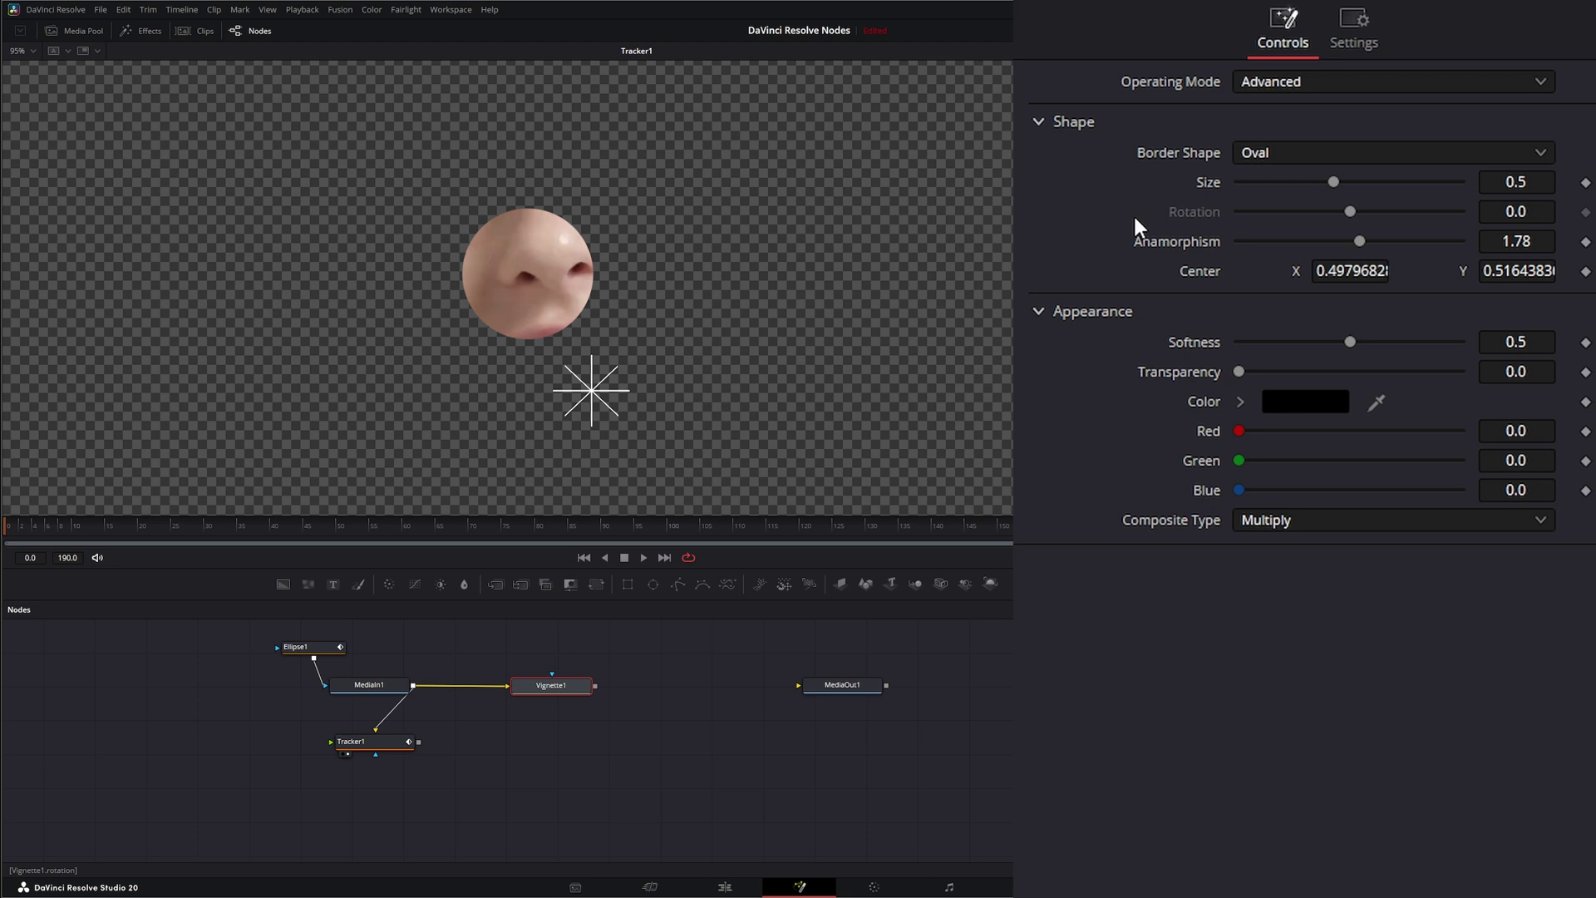
right_click(1200, 268)
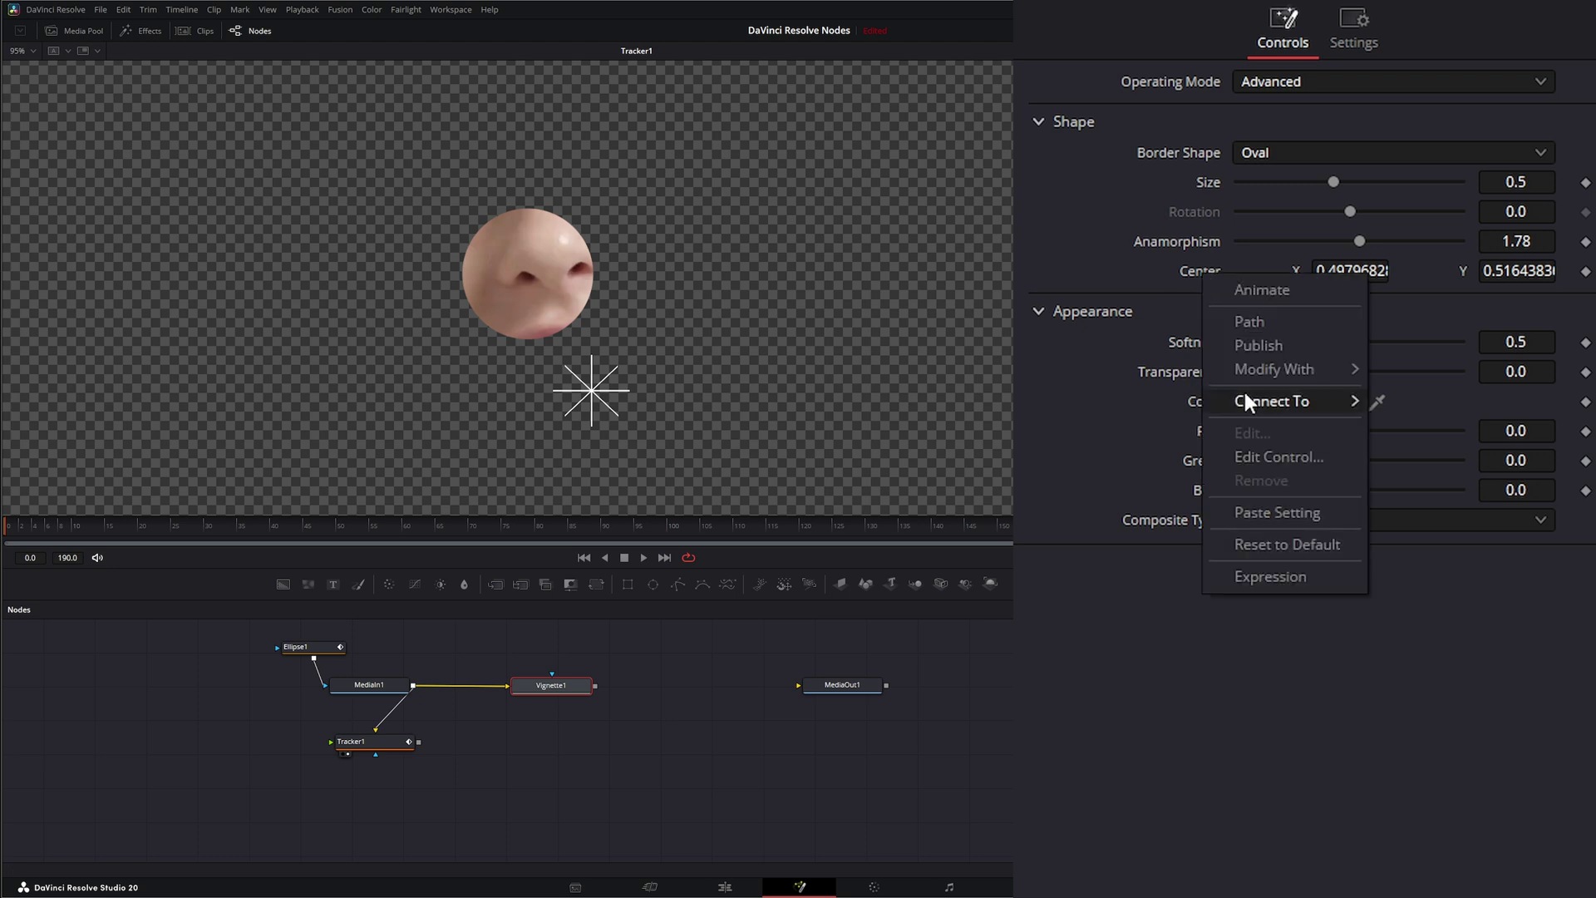
mouse_move(1244, 394)
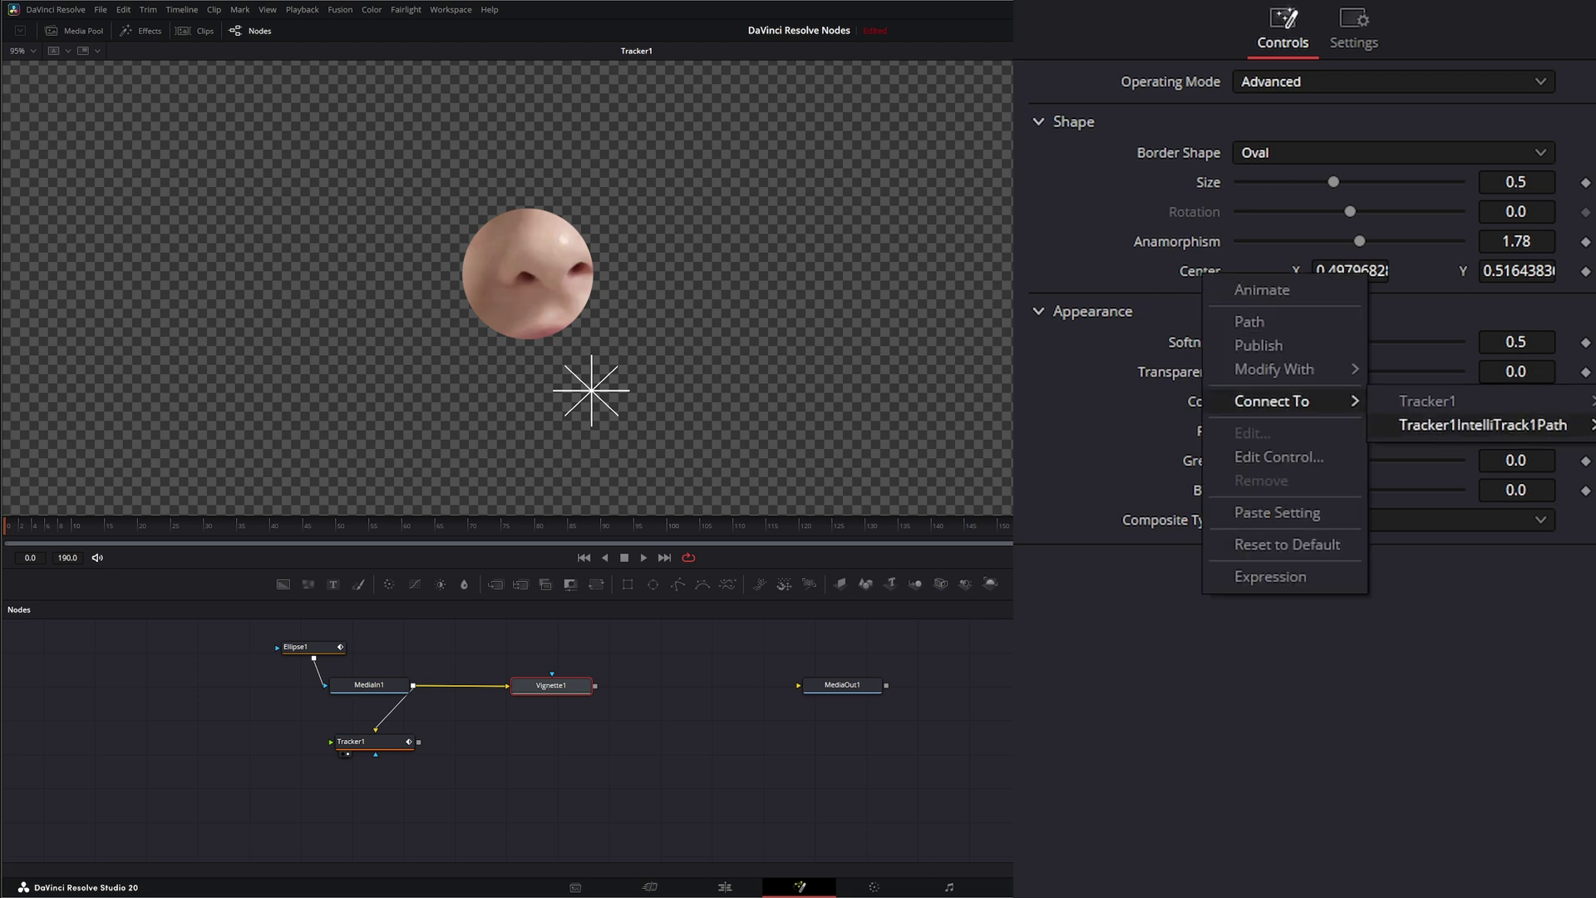
click(1482, 424)
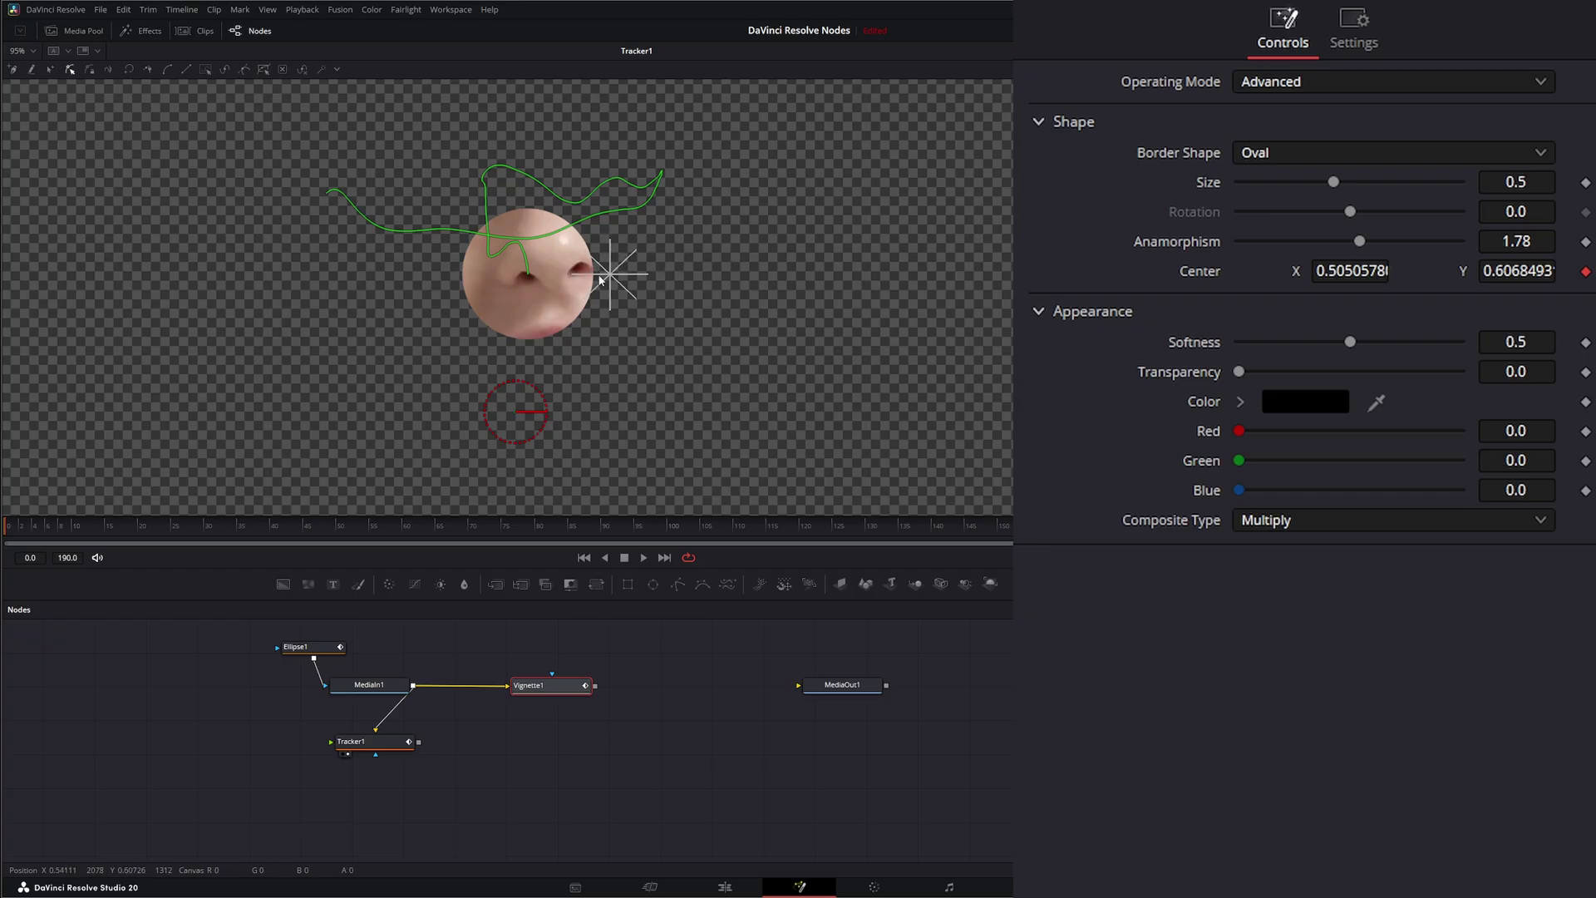
click(645, 557)
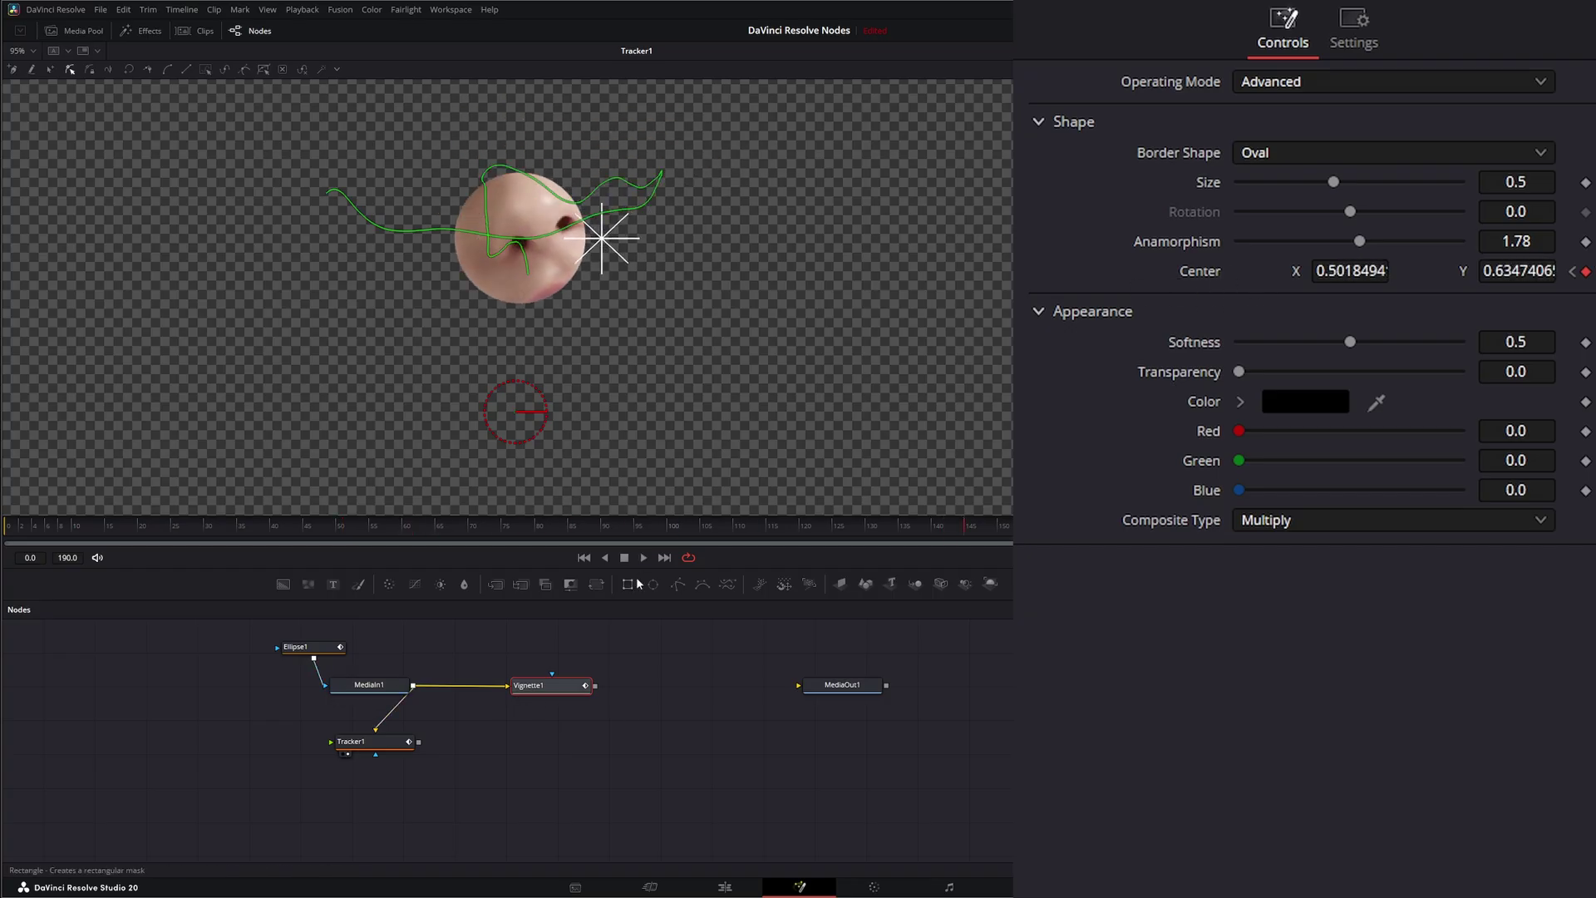
click(585, 558)
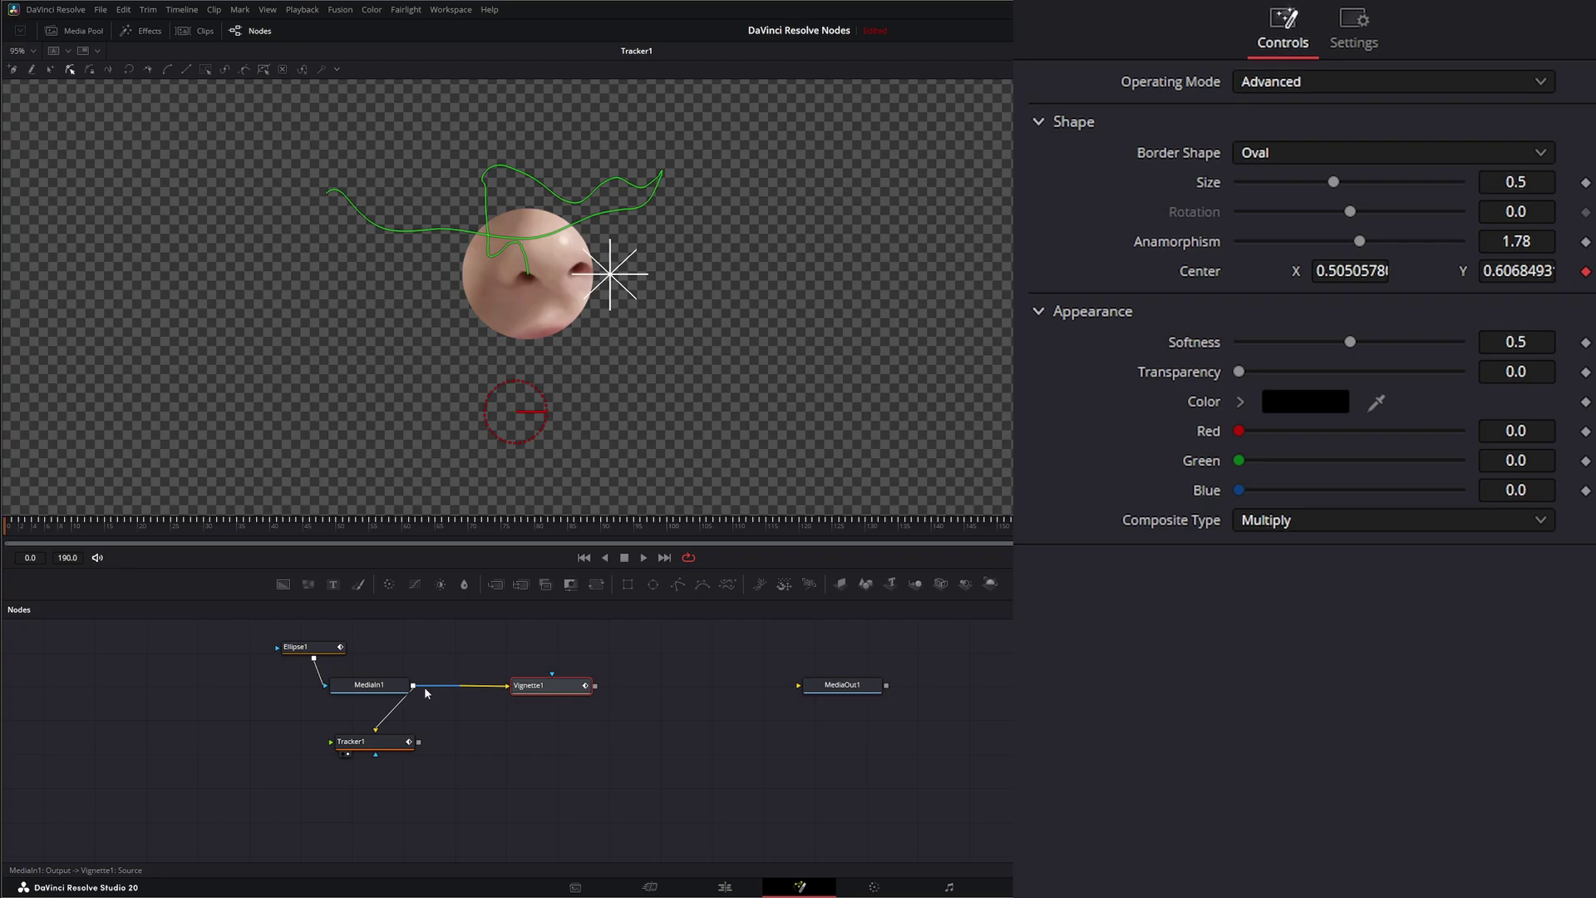
Disconnect MediaIn1 from Tracker1, view Vignette1 fitted in the viewer, and play it.
drag(376, 734, 385, 727)
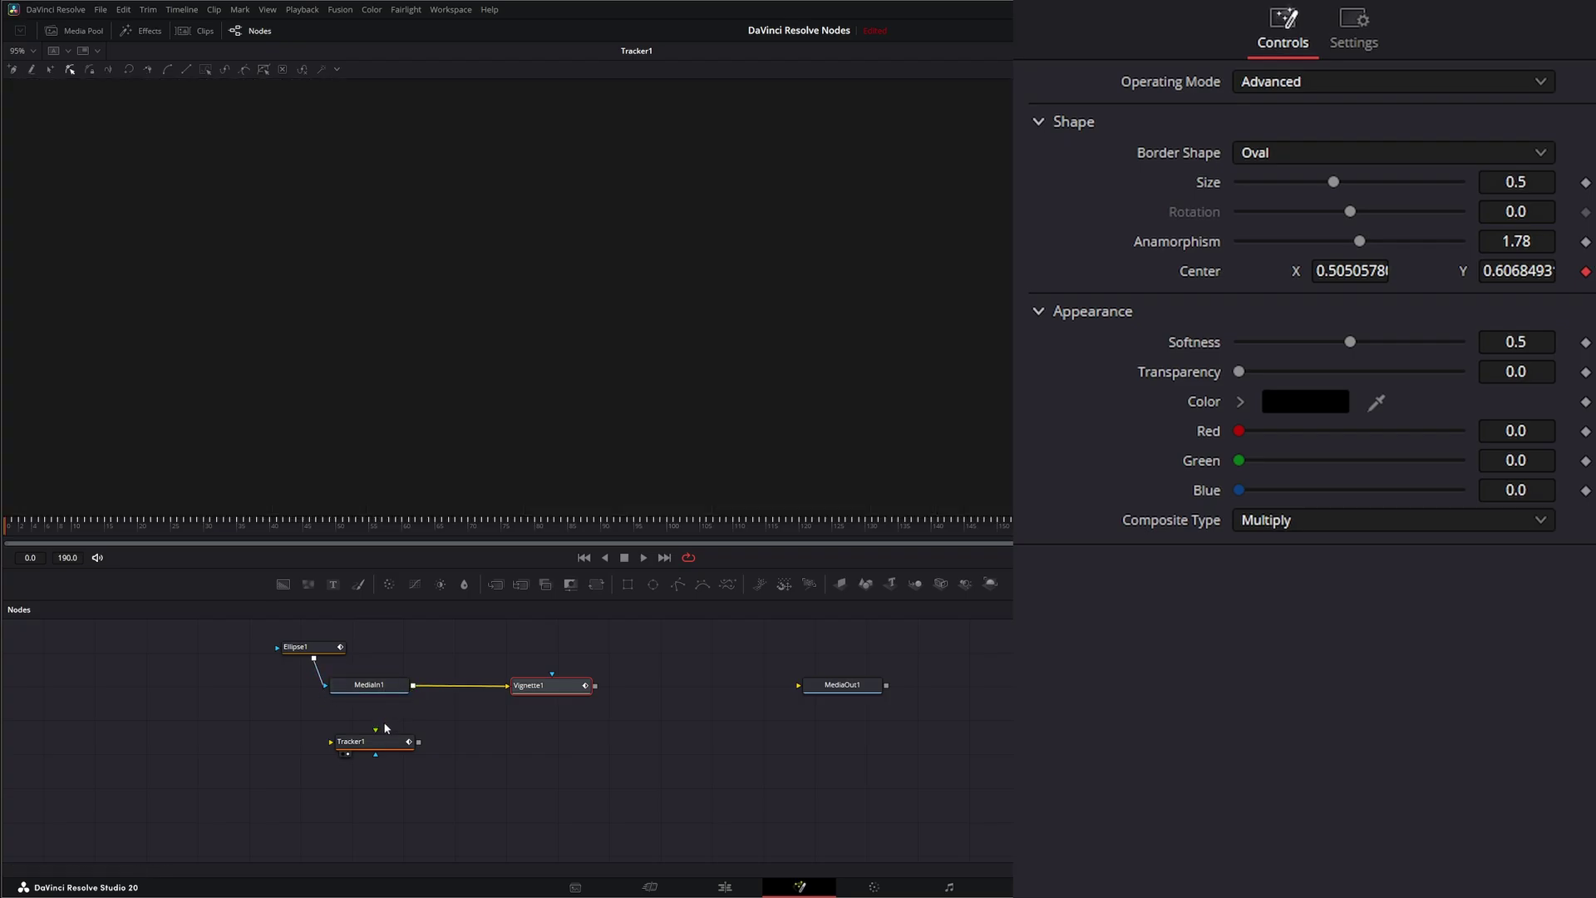
drag(554, 692, 527, 347)
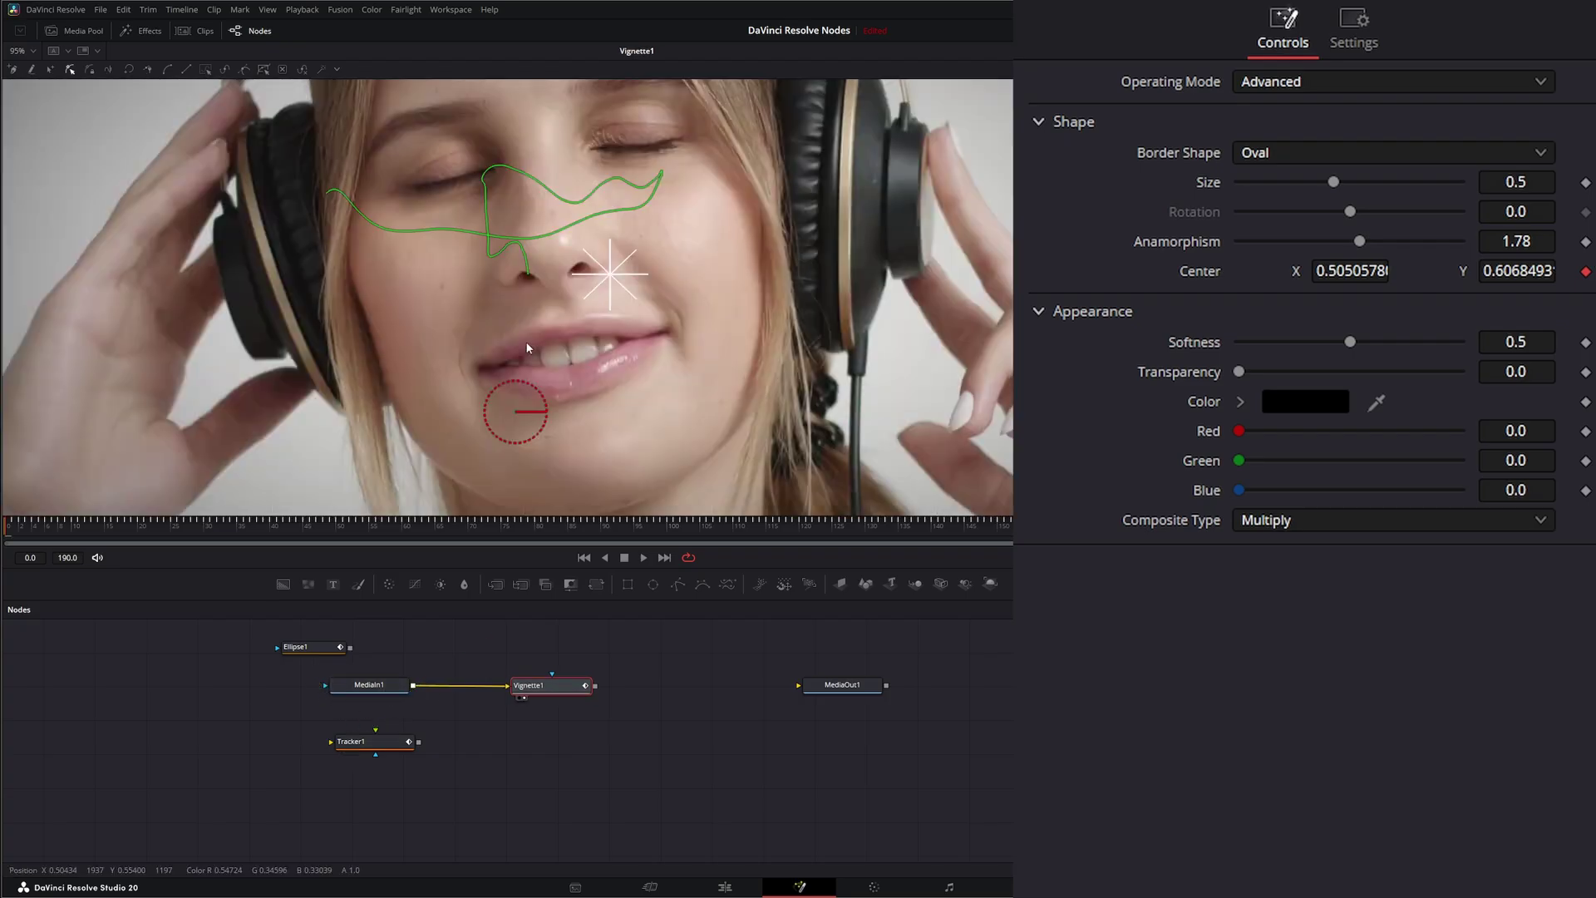
scroll(566, 417, down, 5)
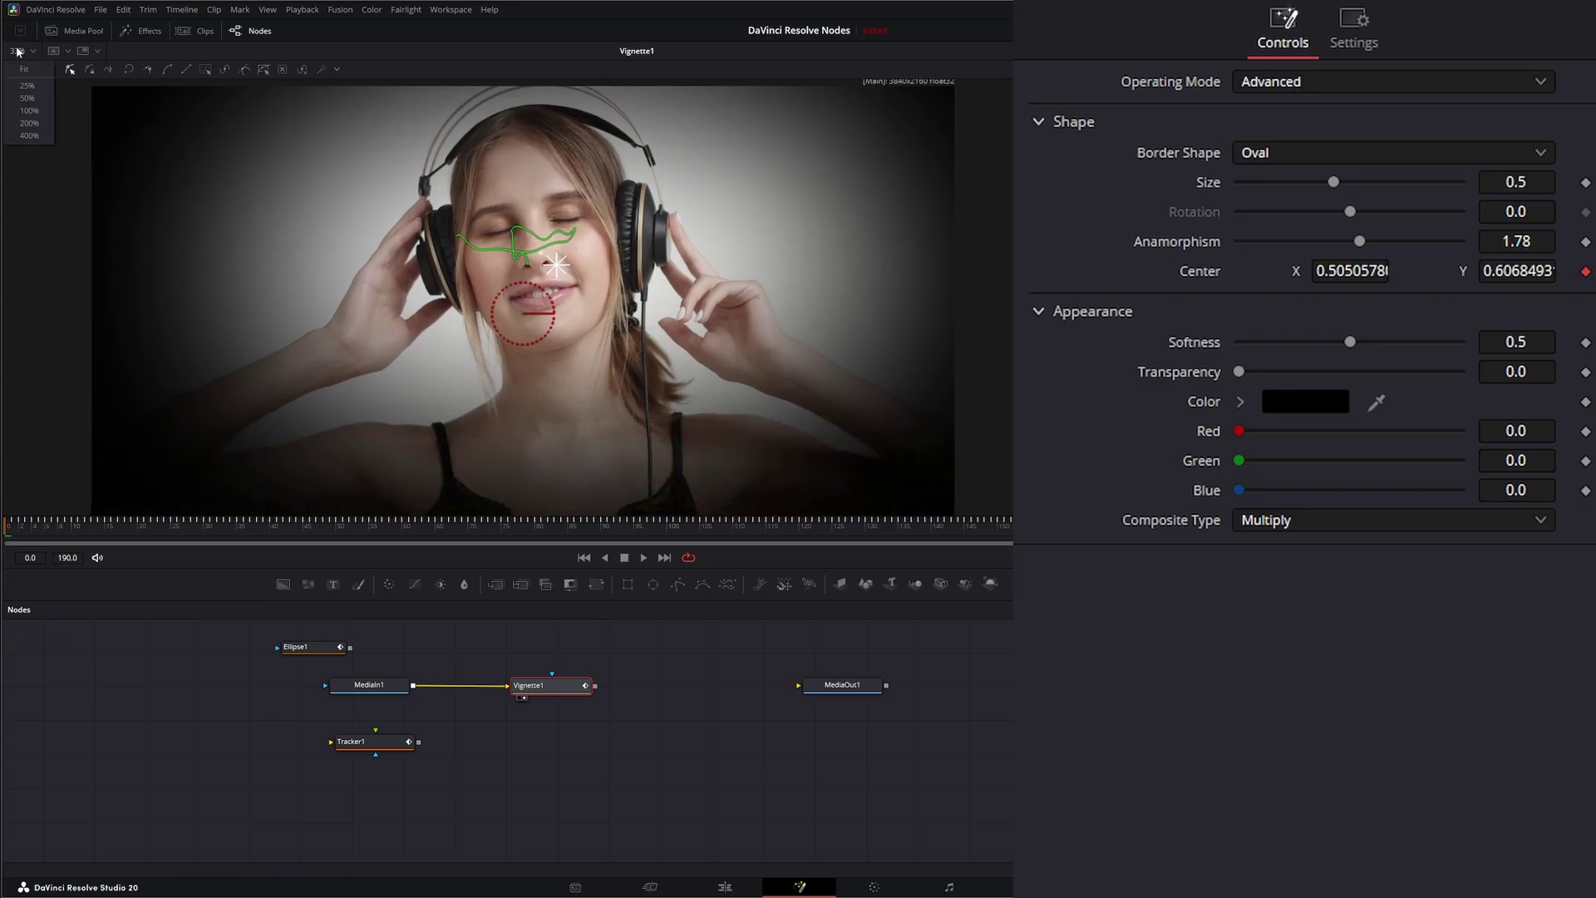
click(25, 70)
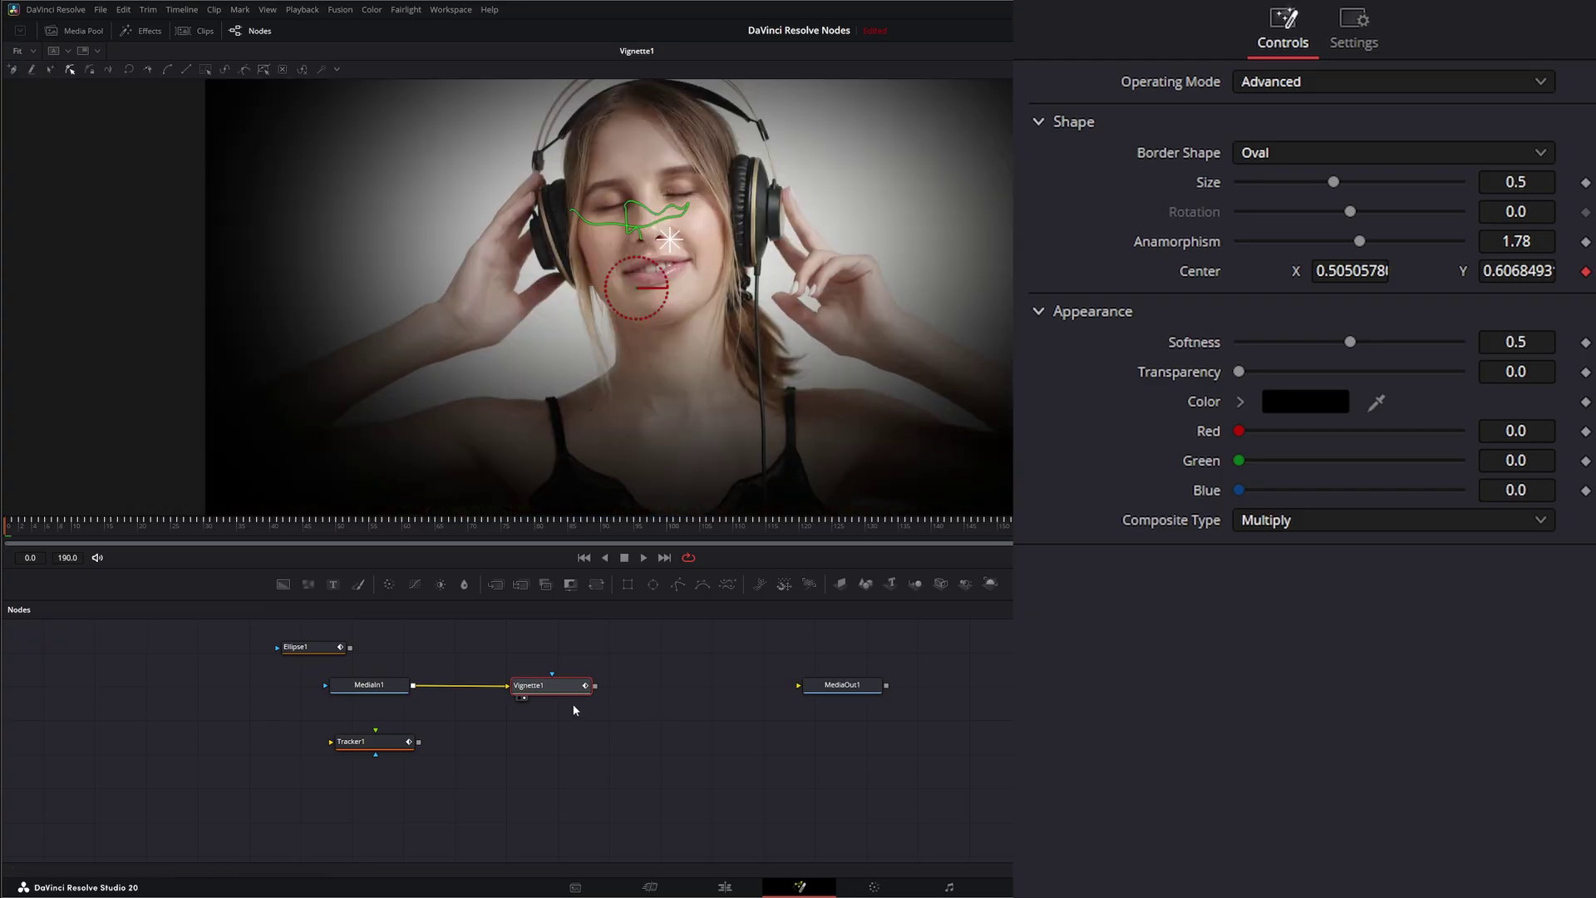
click(644, 558)
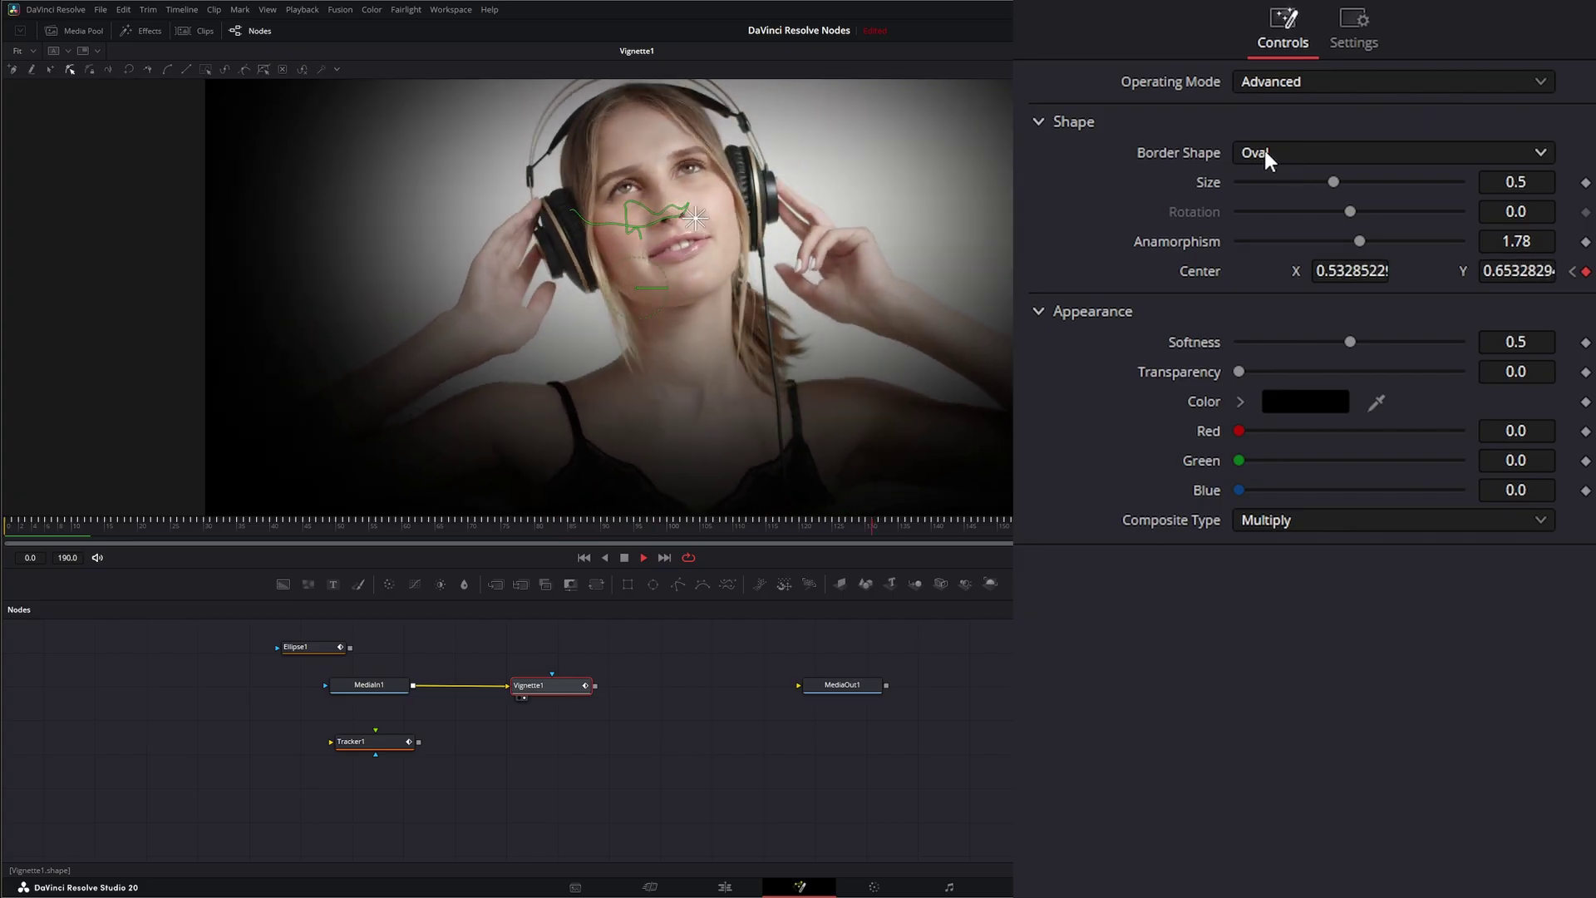
Change the vignette border to Triangle and lower Softness to 0.16.
click(1264, 151)
click(1283, 208)
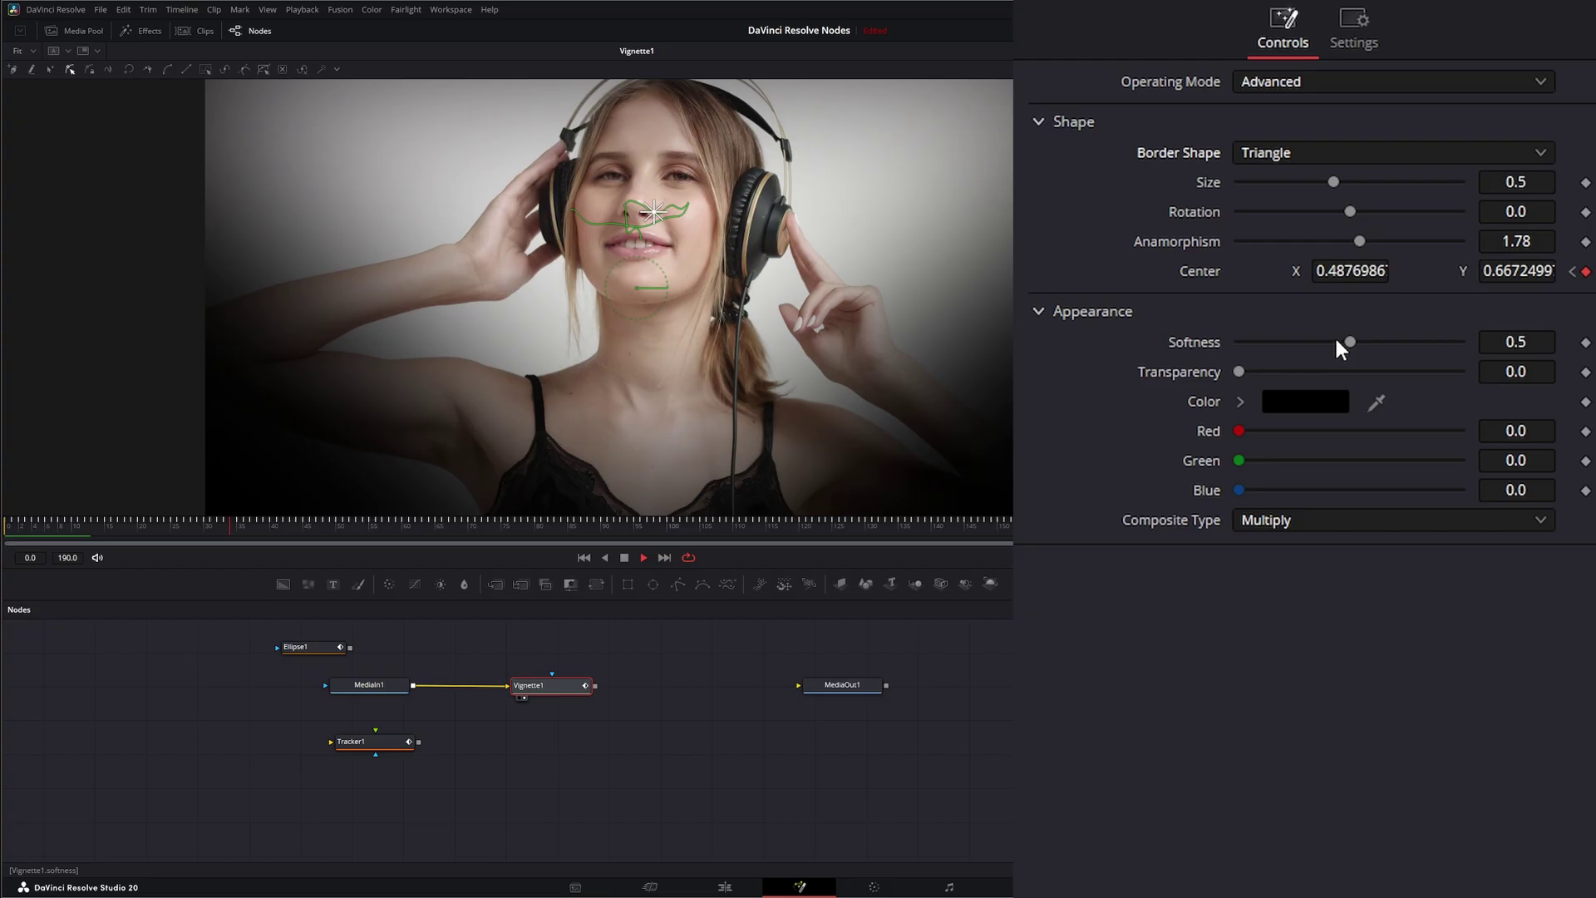
drag(1347, 343, 1276, 346)
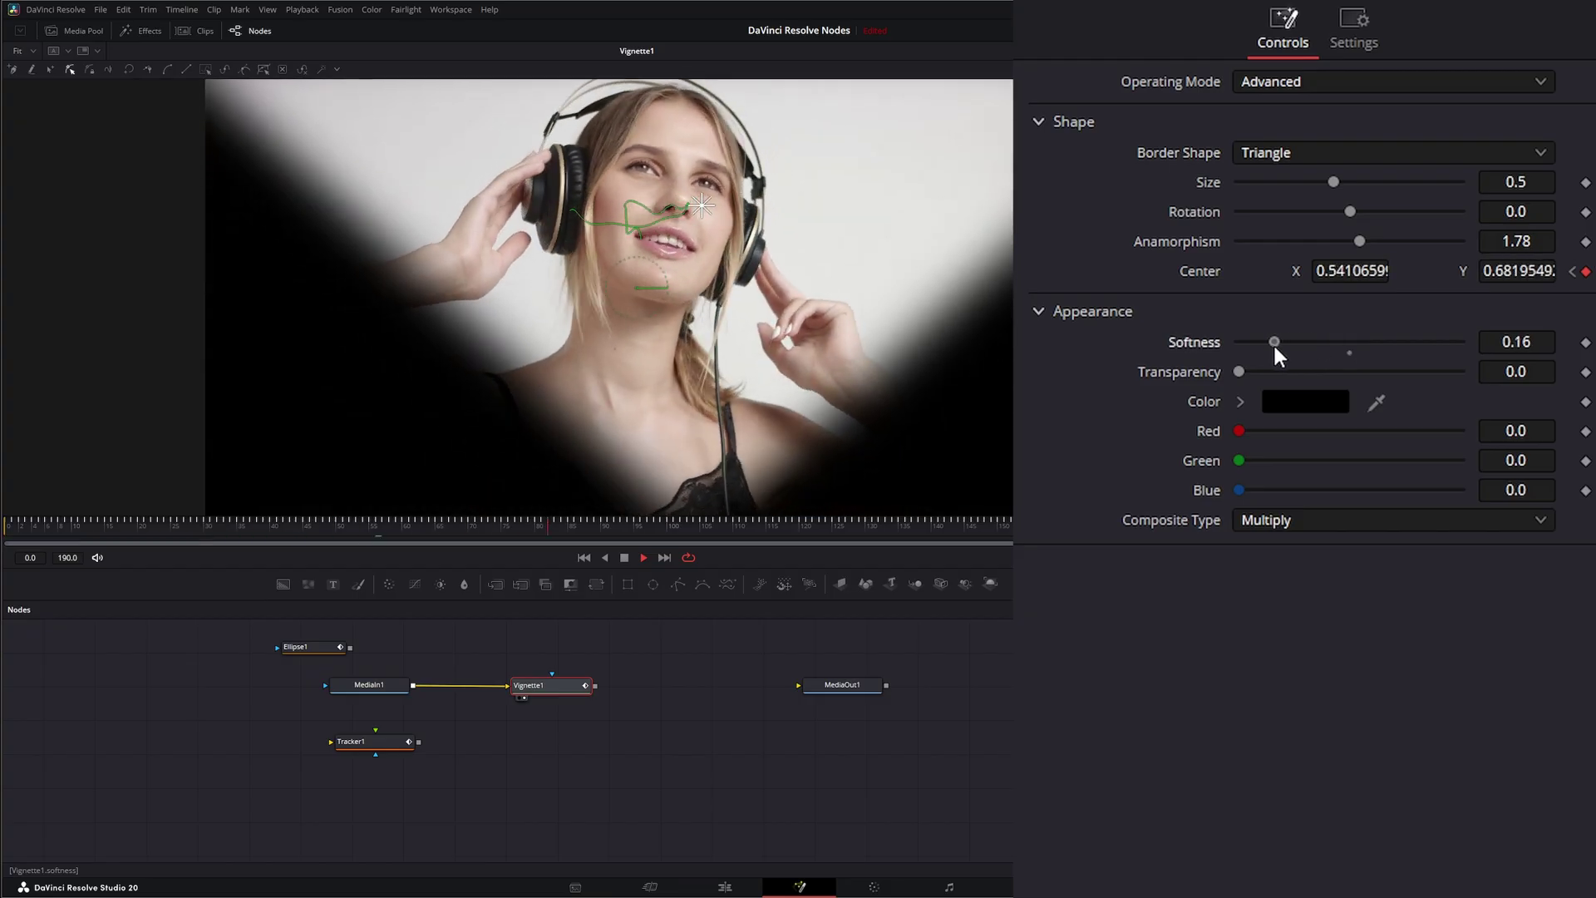
Try Diamond, Rectangle, Hexagon and Octagon border shapes, and resize the vignette to about 0.5.
click(1264, 152)
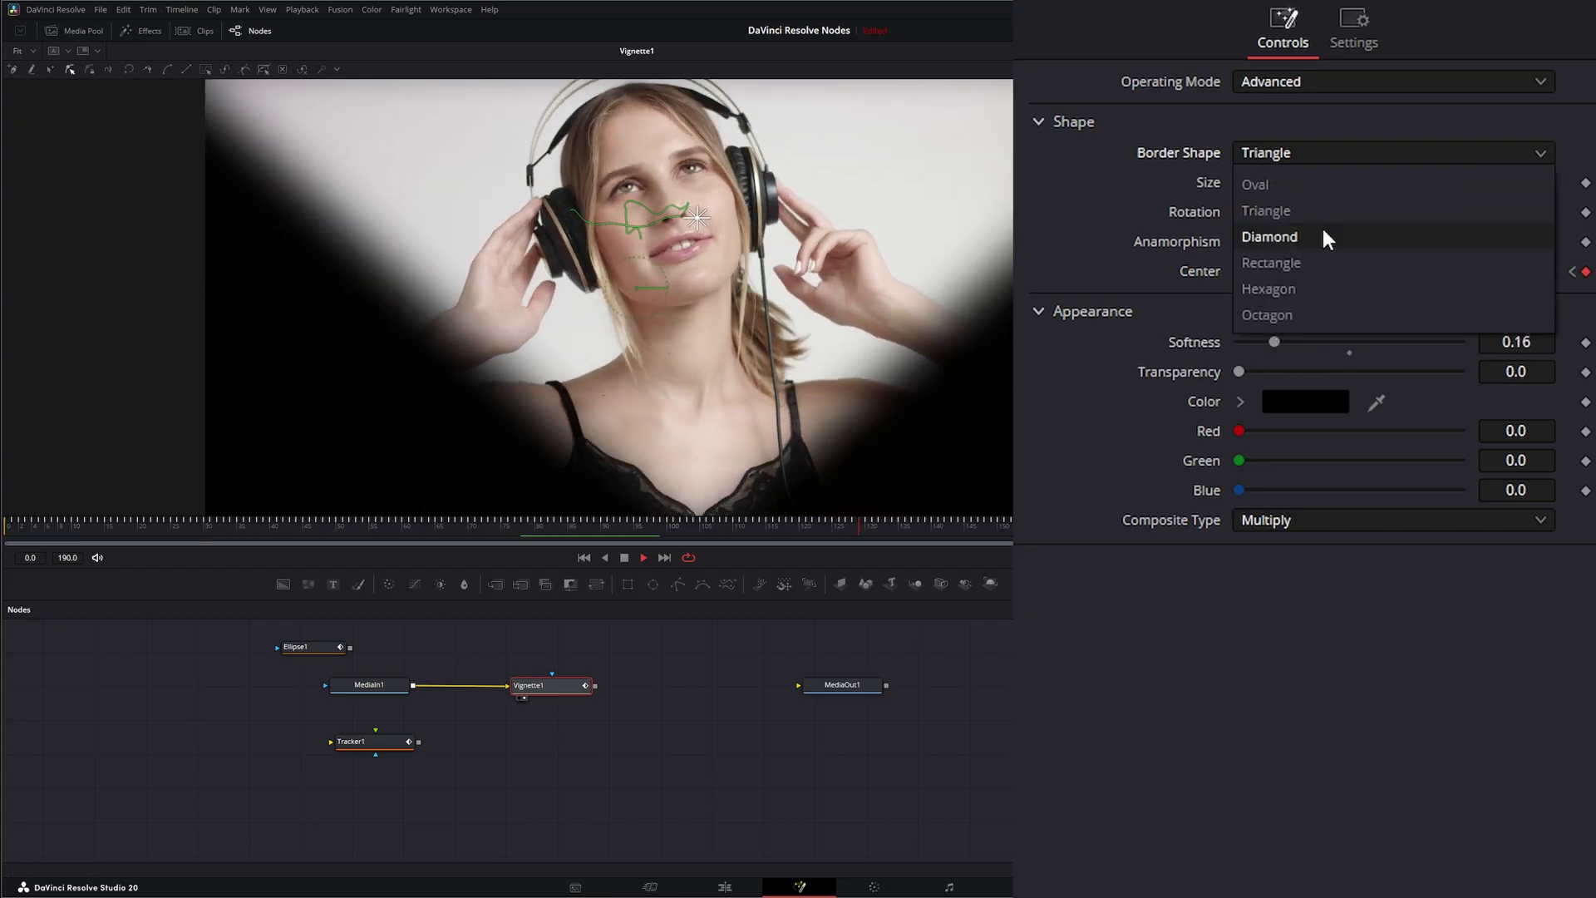
click(1323, 235)
click(1258, 151)
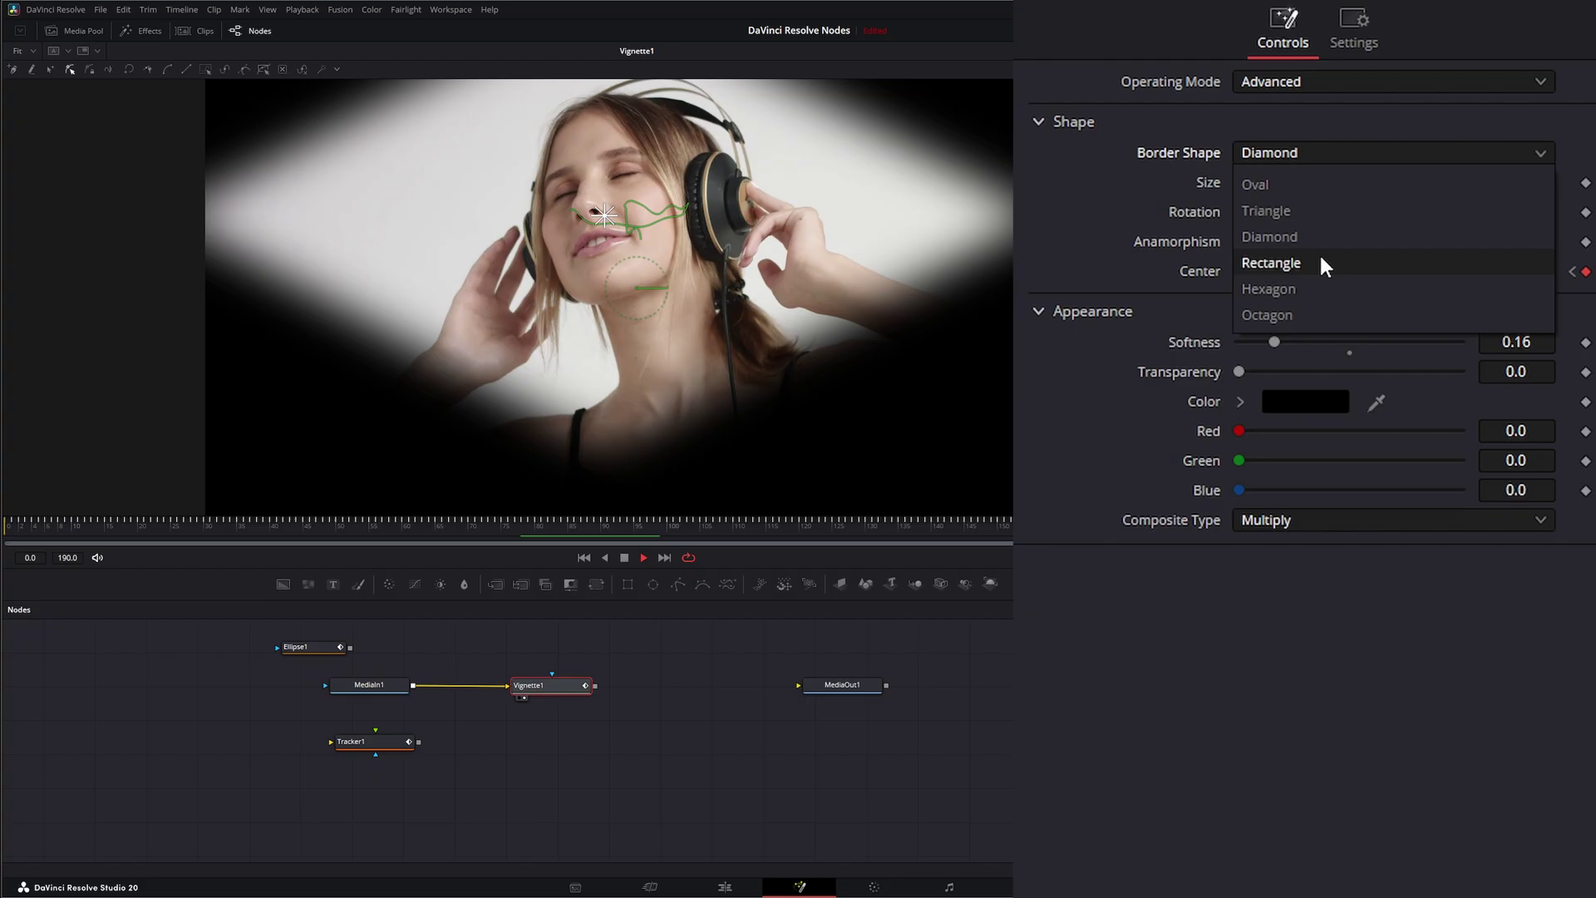
click(1302, 260)
click(1275, 153)
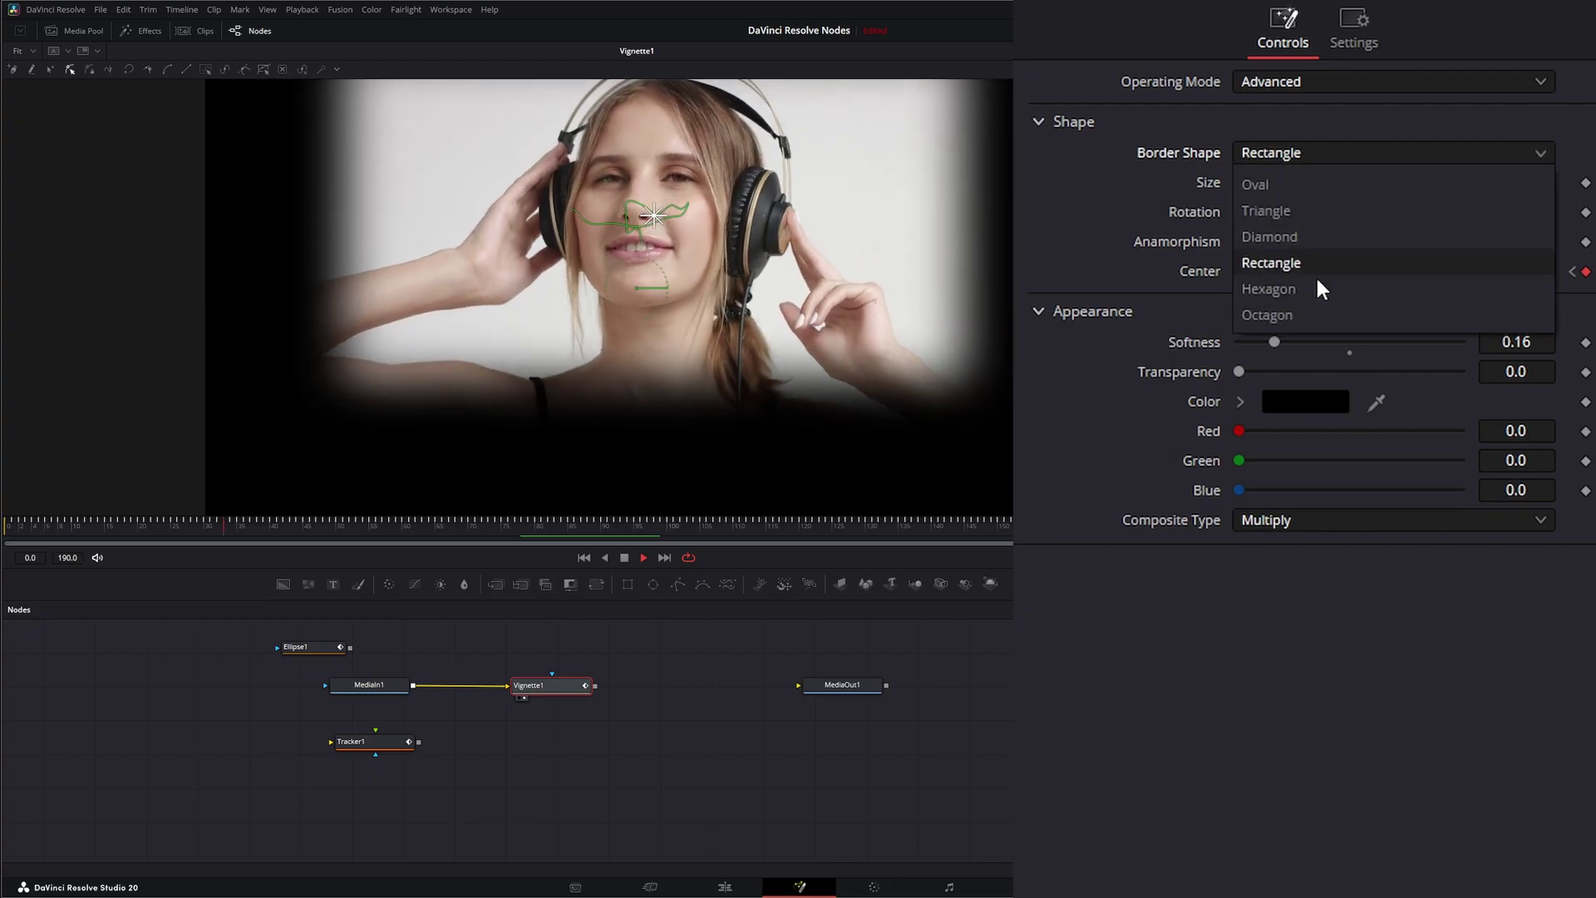
click(1303, 296)
click(1265, 152)
click(1293, 313)
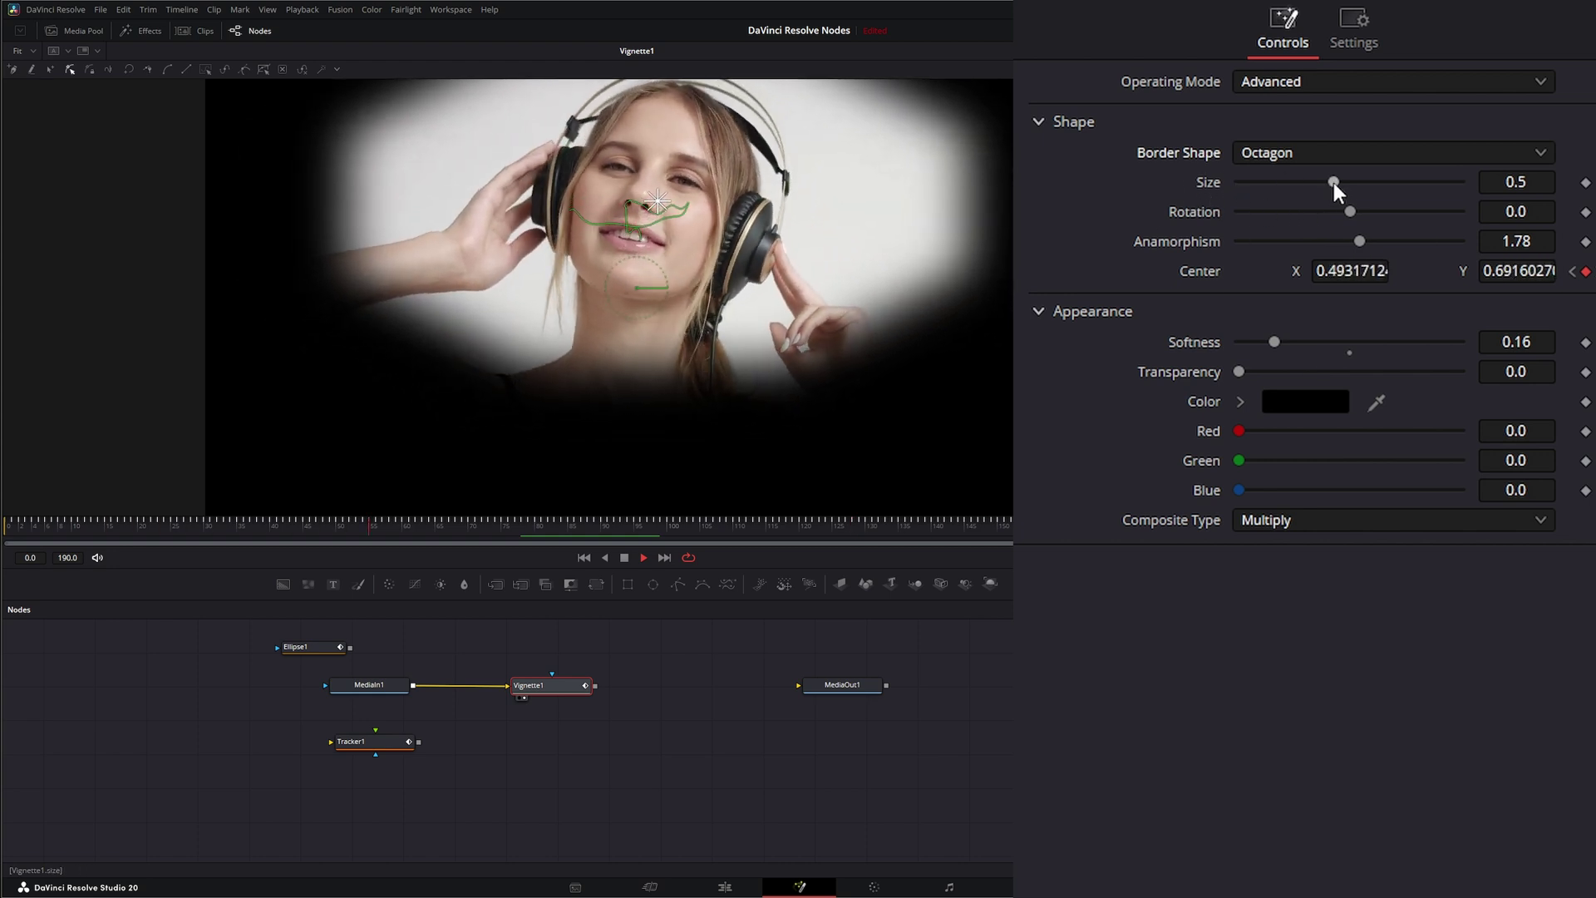
mouse_move(1335, 181)
mouse_down()
mouse_move(1375, 179)
mouse_move(1328, 176)
mouse_move(1345, 177)
mouse_up()
click(1284, 150)
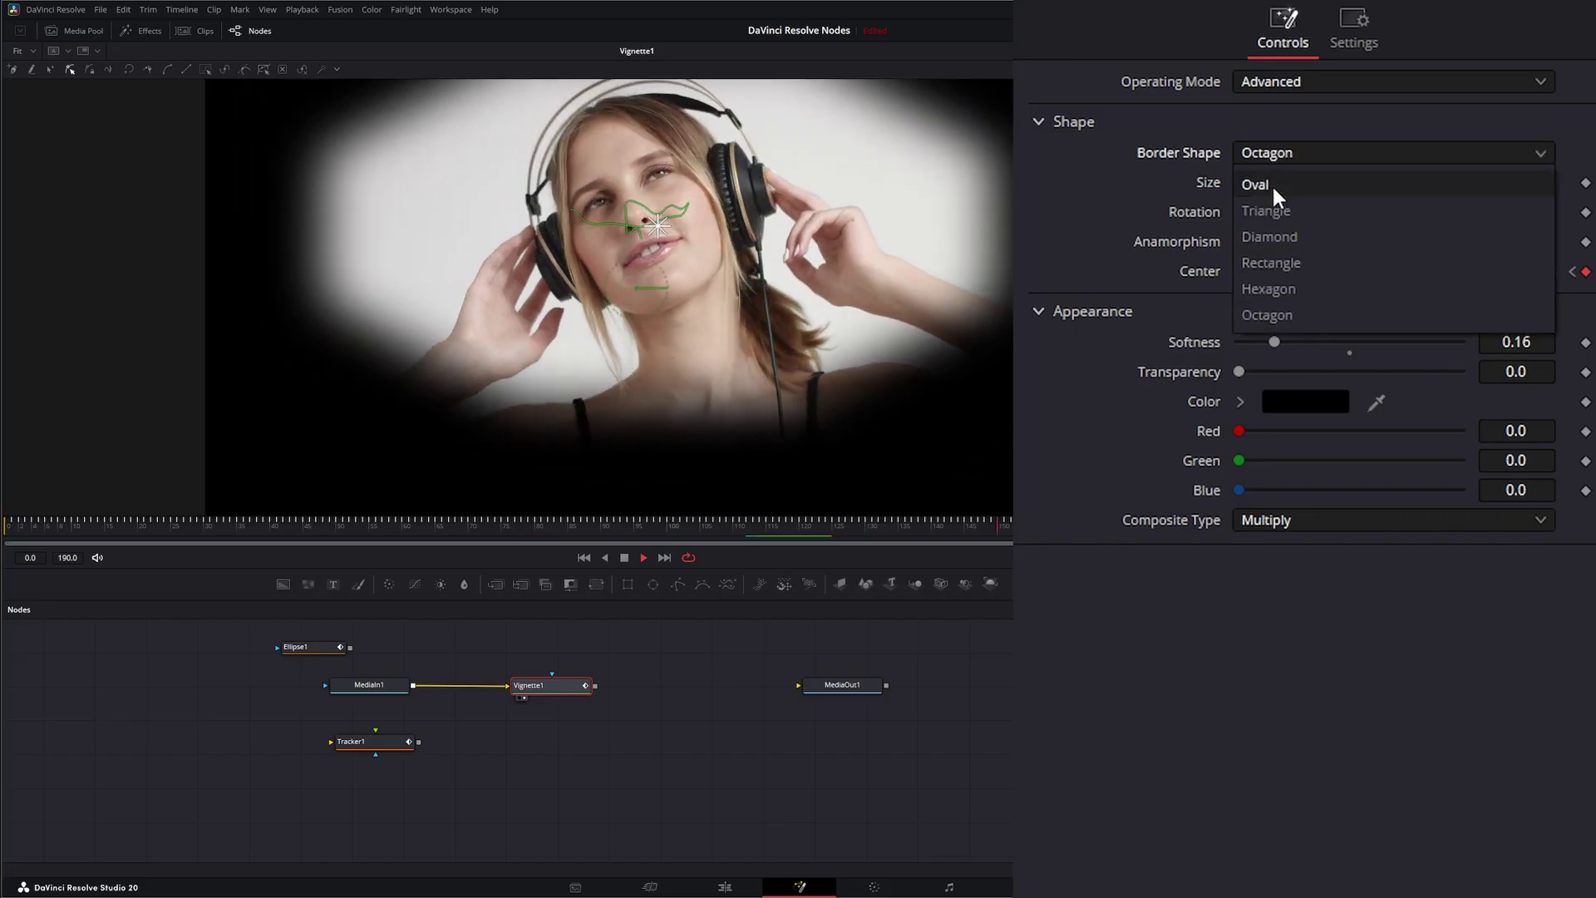
Settle the vignette border on Diamond after briefly trying Oval, with Size reduced to about 0.45.
click(1292, 238)
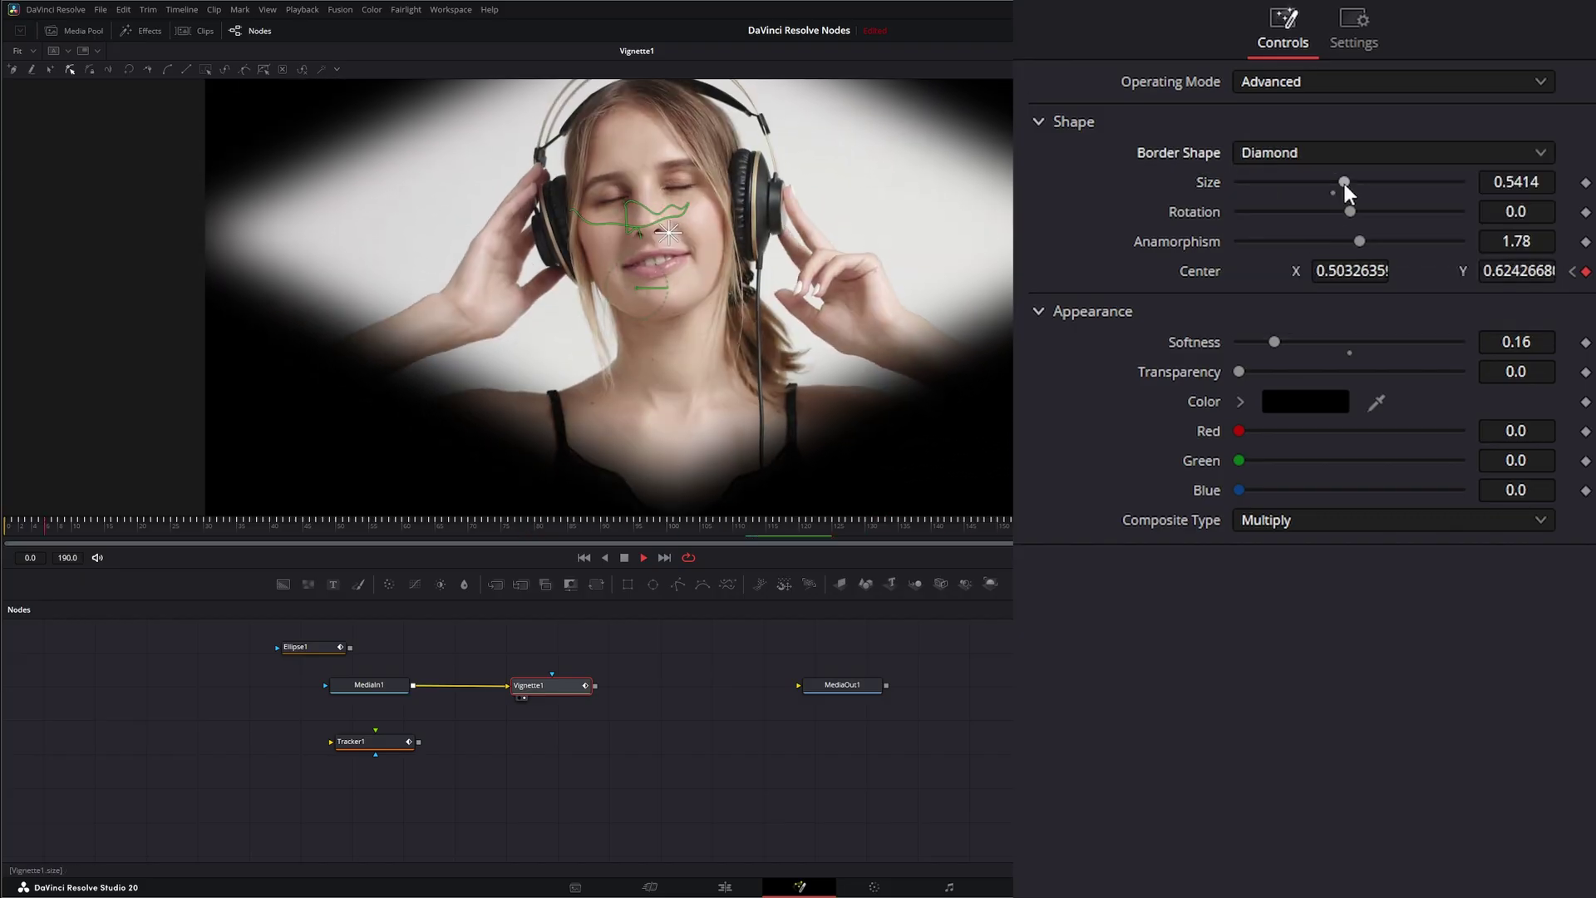
mouse_move(1343, 182)
mouse_down()
mouse_move(1312, 181)
mouse_move(1378, 206)
mouse_move(1353, 210)
mouse_up()
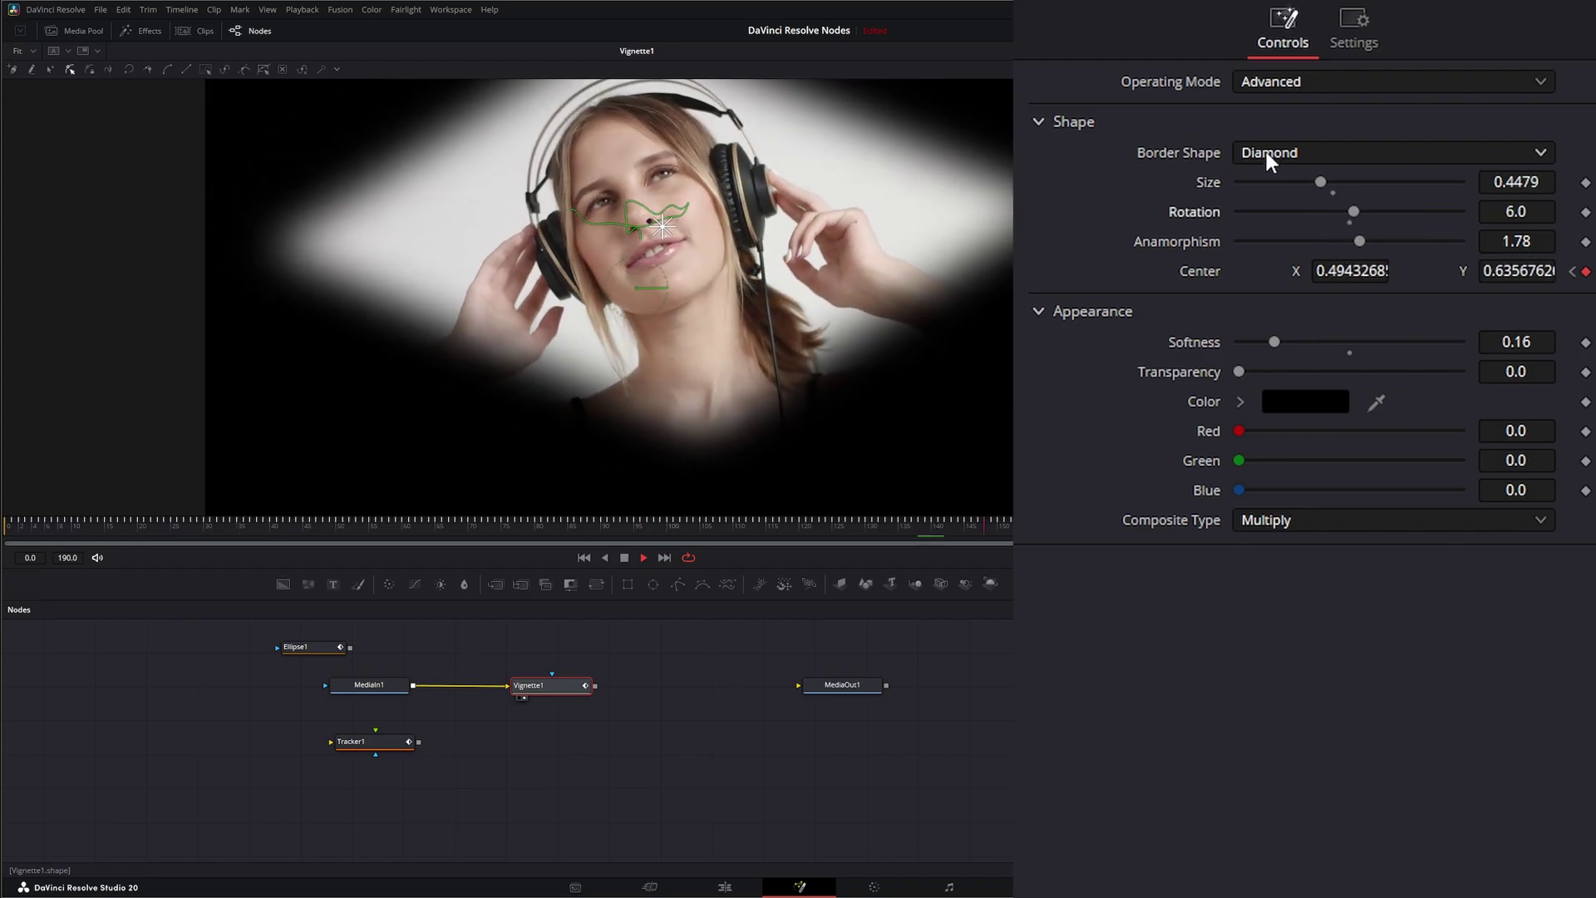
click(1267, 158)
click(1272, 183)
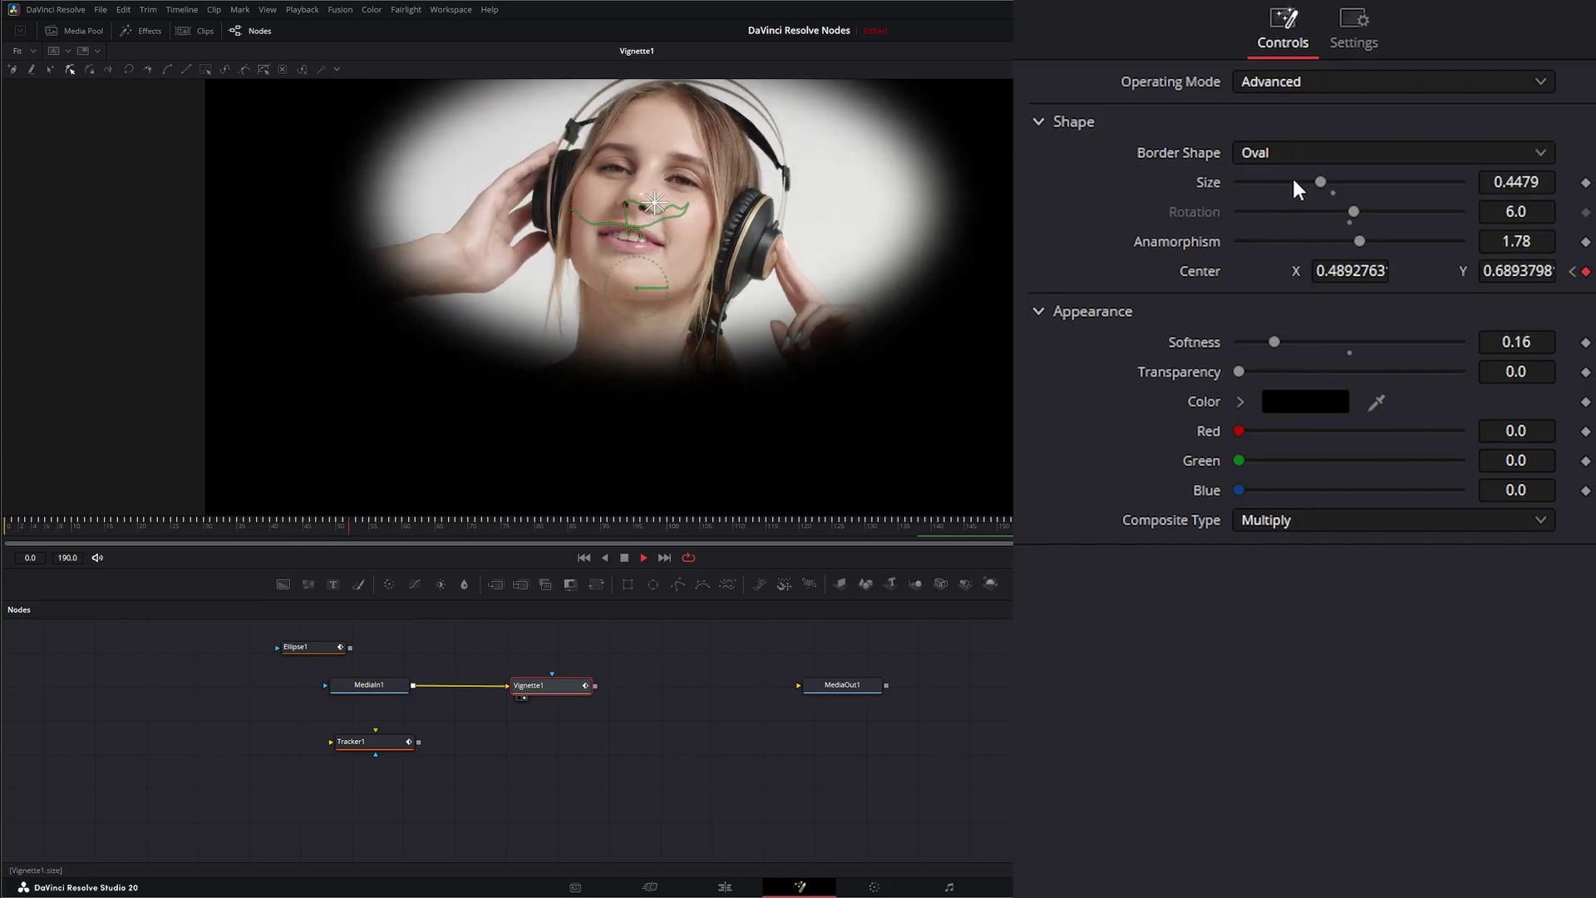
click(1255, 153)
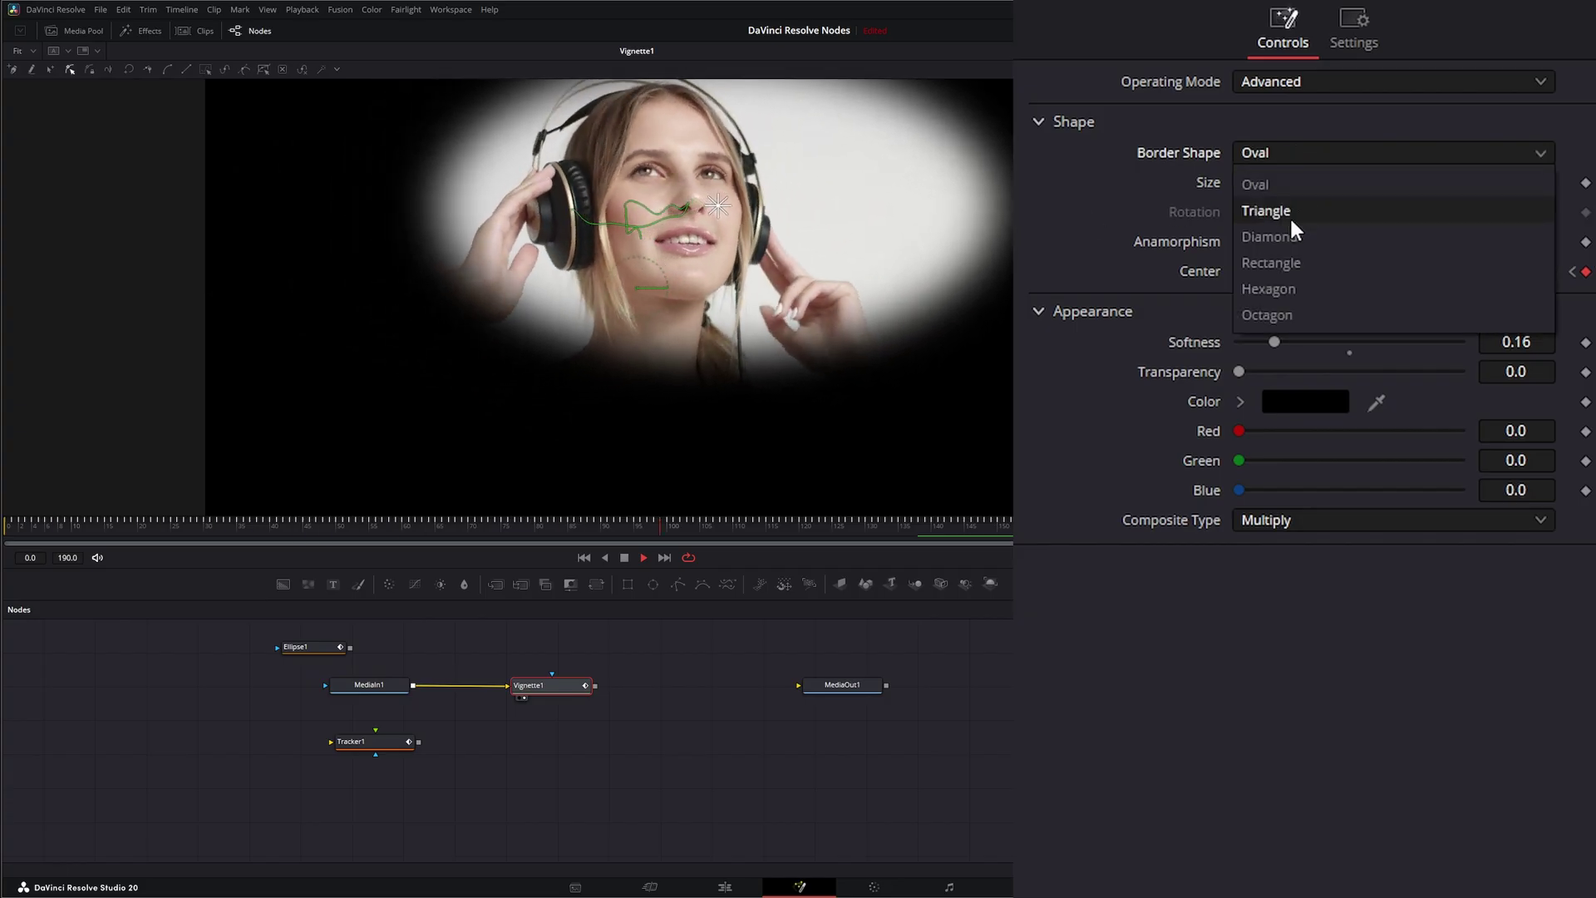
click(1289, 212)
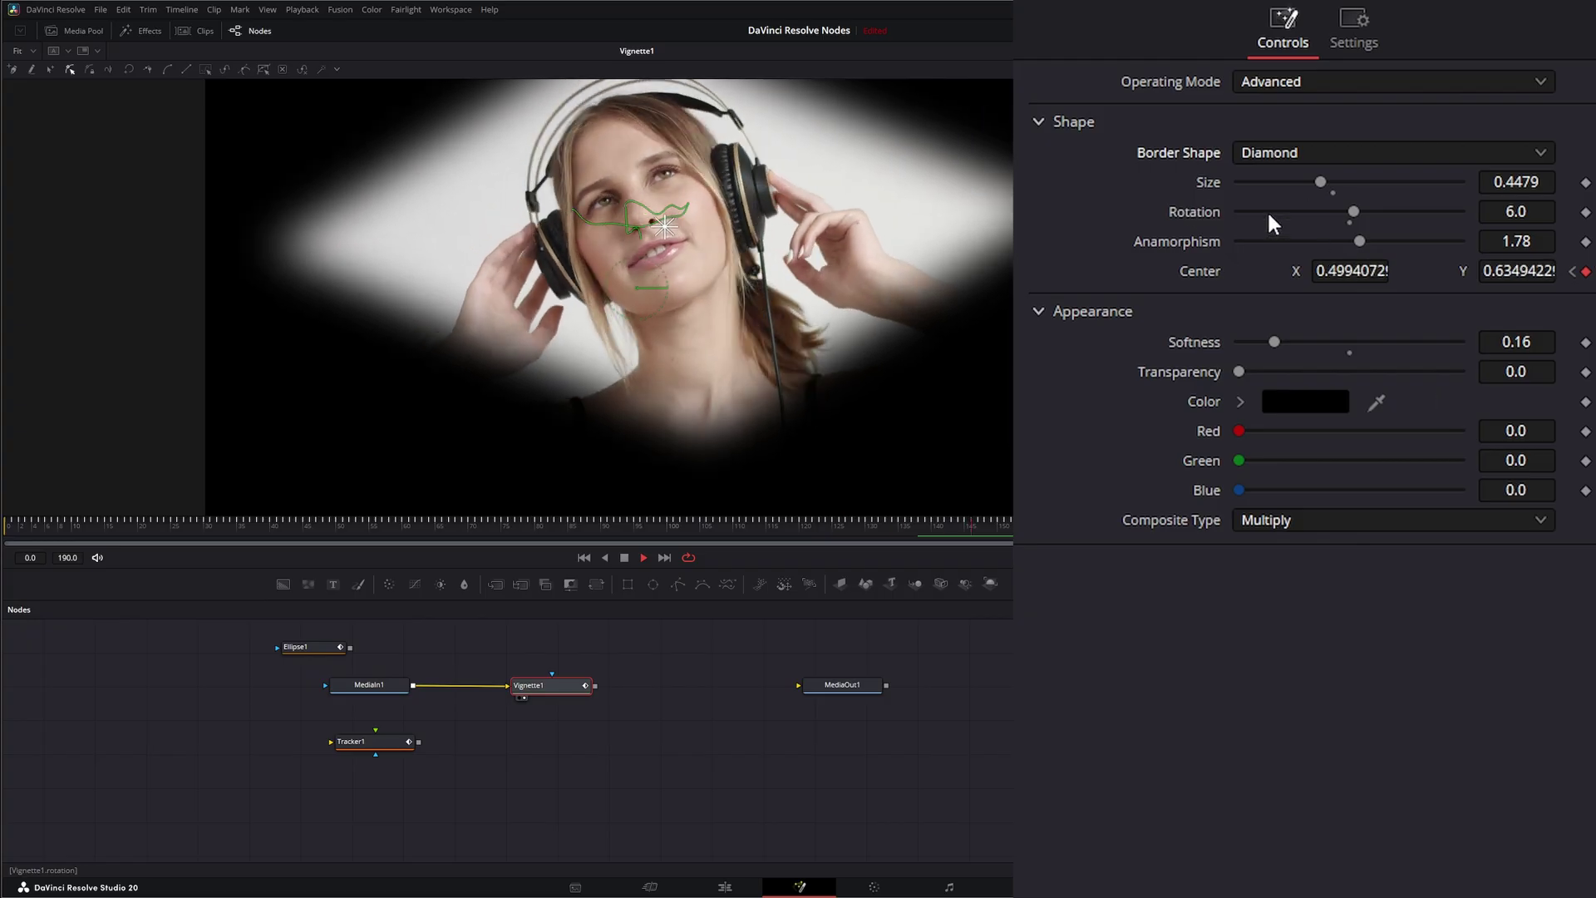
Keyframe the vignette Rotation from -180 at the first frame to 180 at the last, then preview.
click(623, 558)
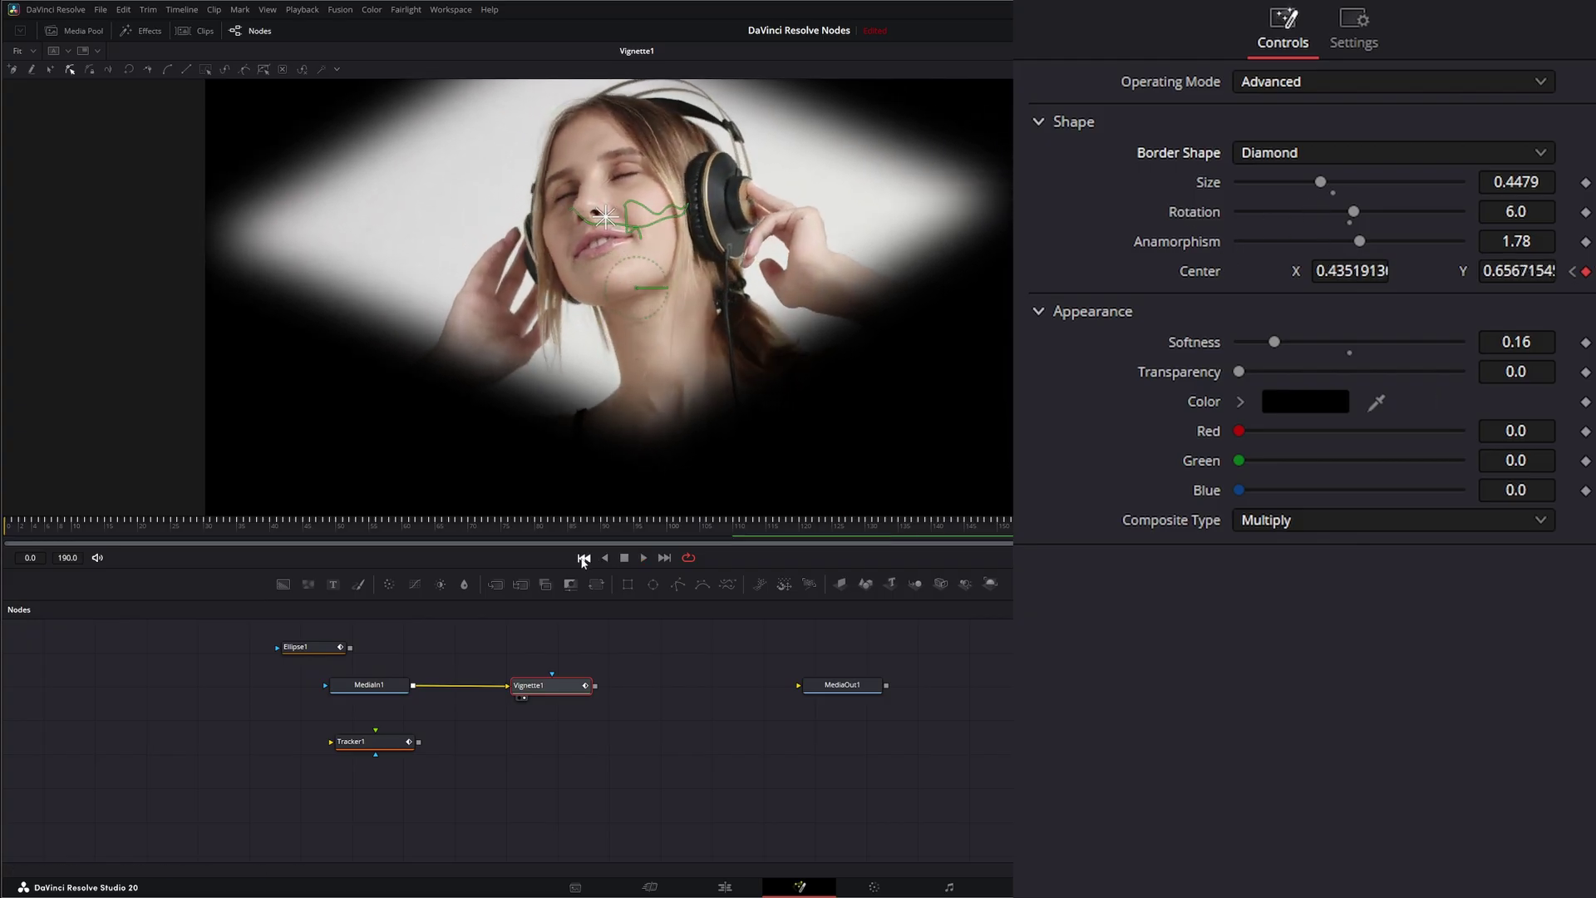
click(583, 558)
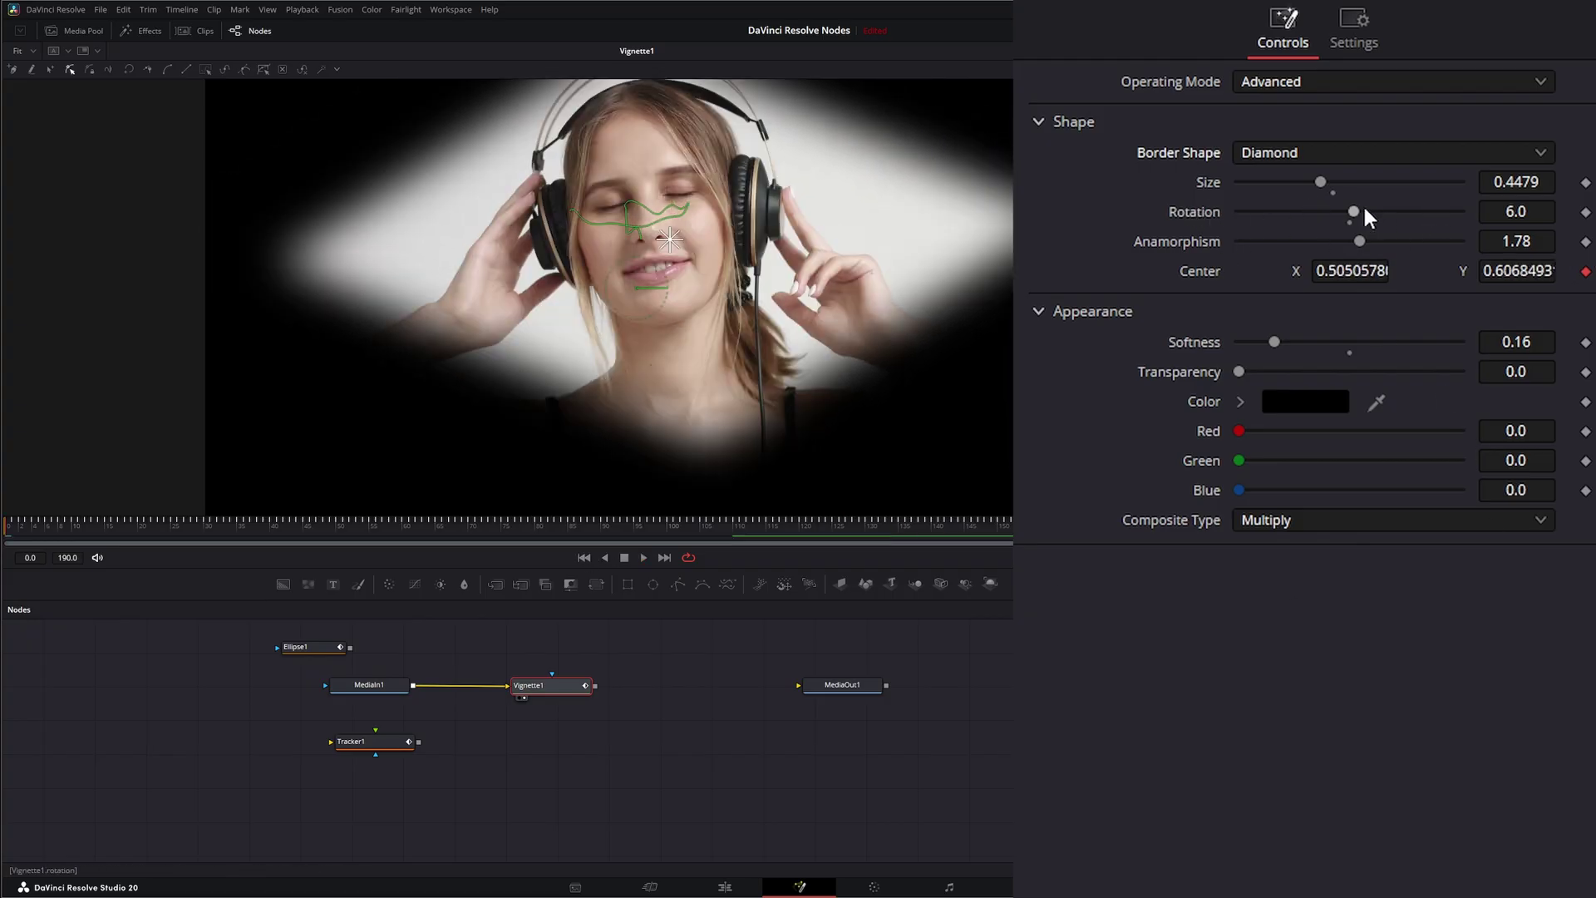
drag(1298, 208, 1140, 209)
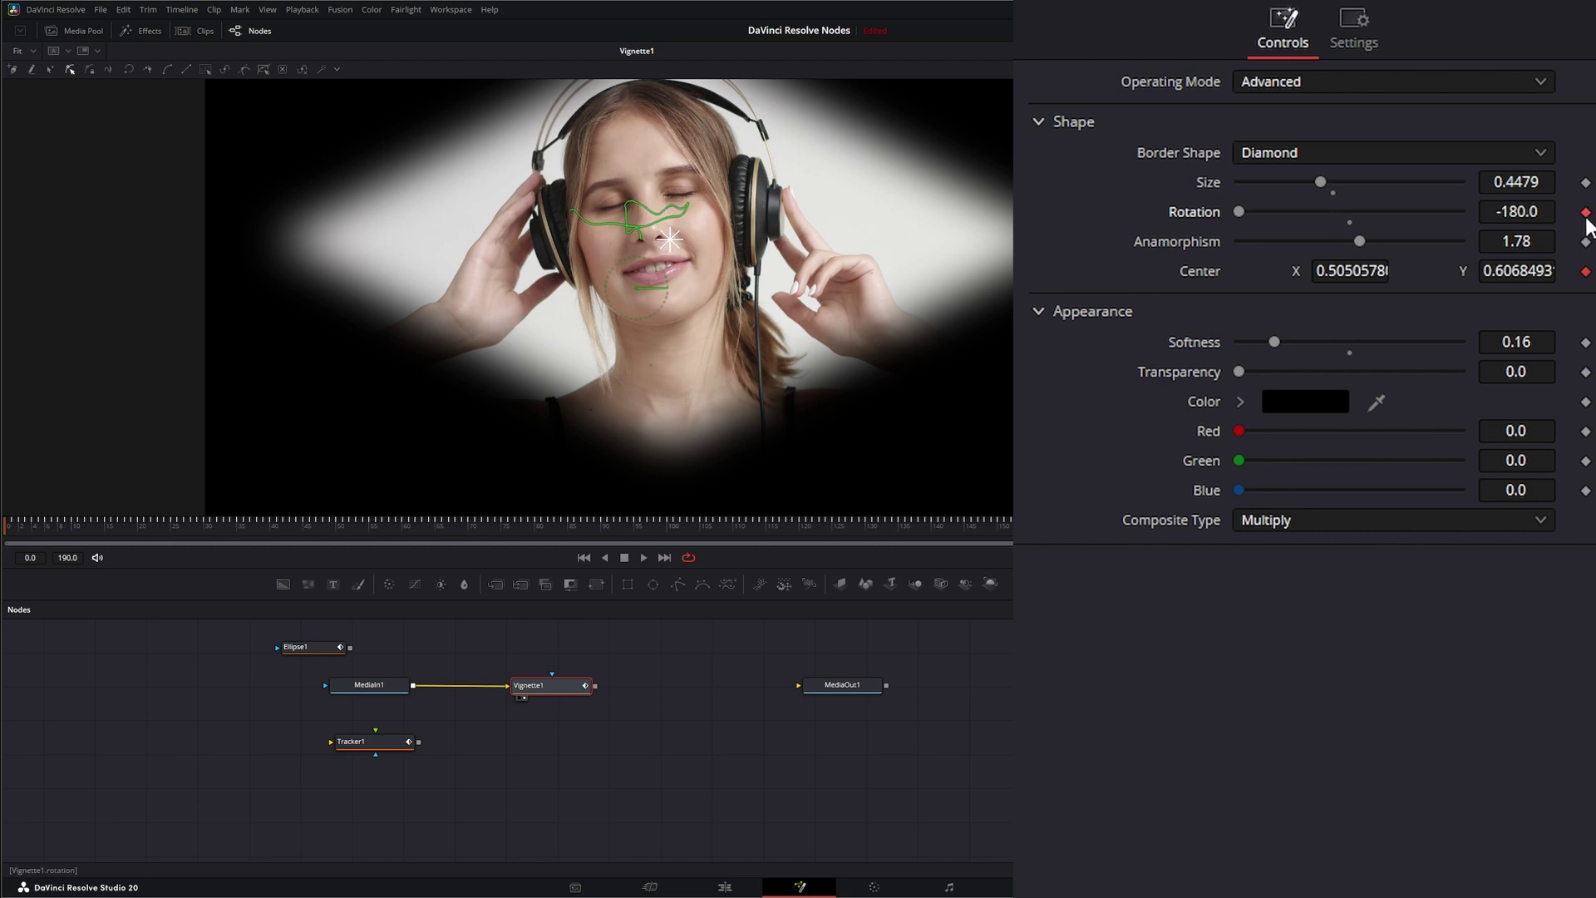
click(664, 557)
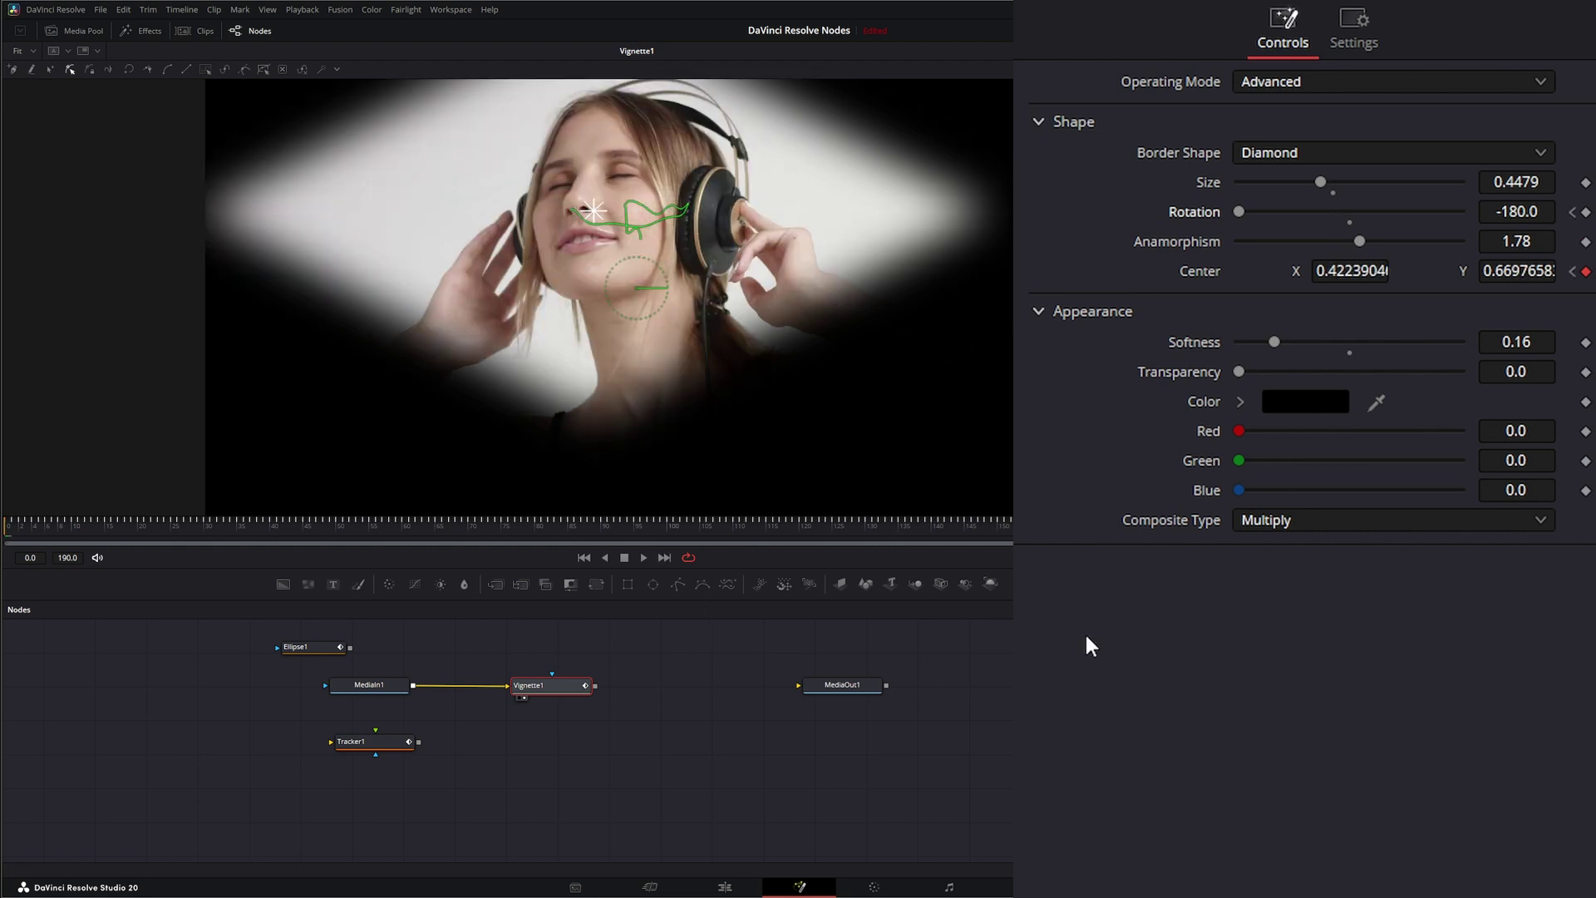
drag(1239, 212, 1526, 217)
click(643, 557)
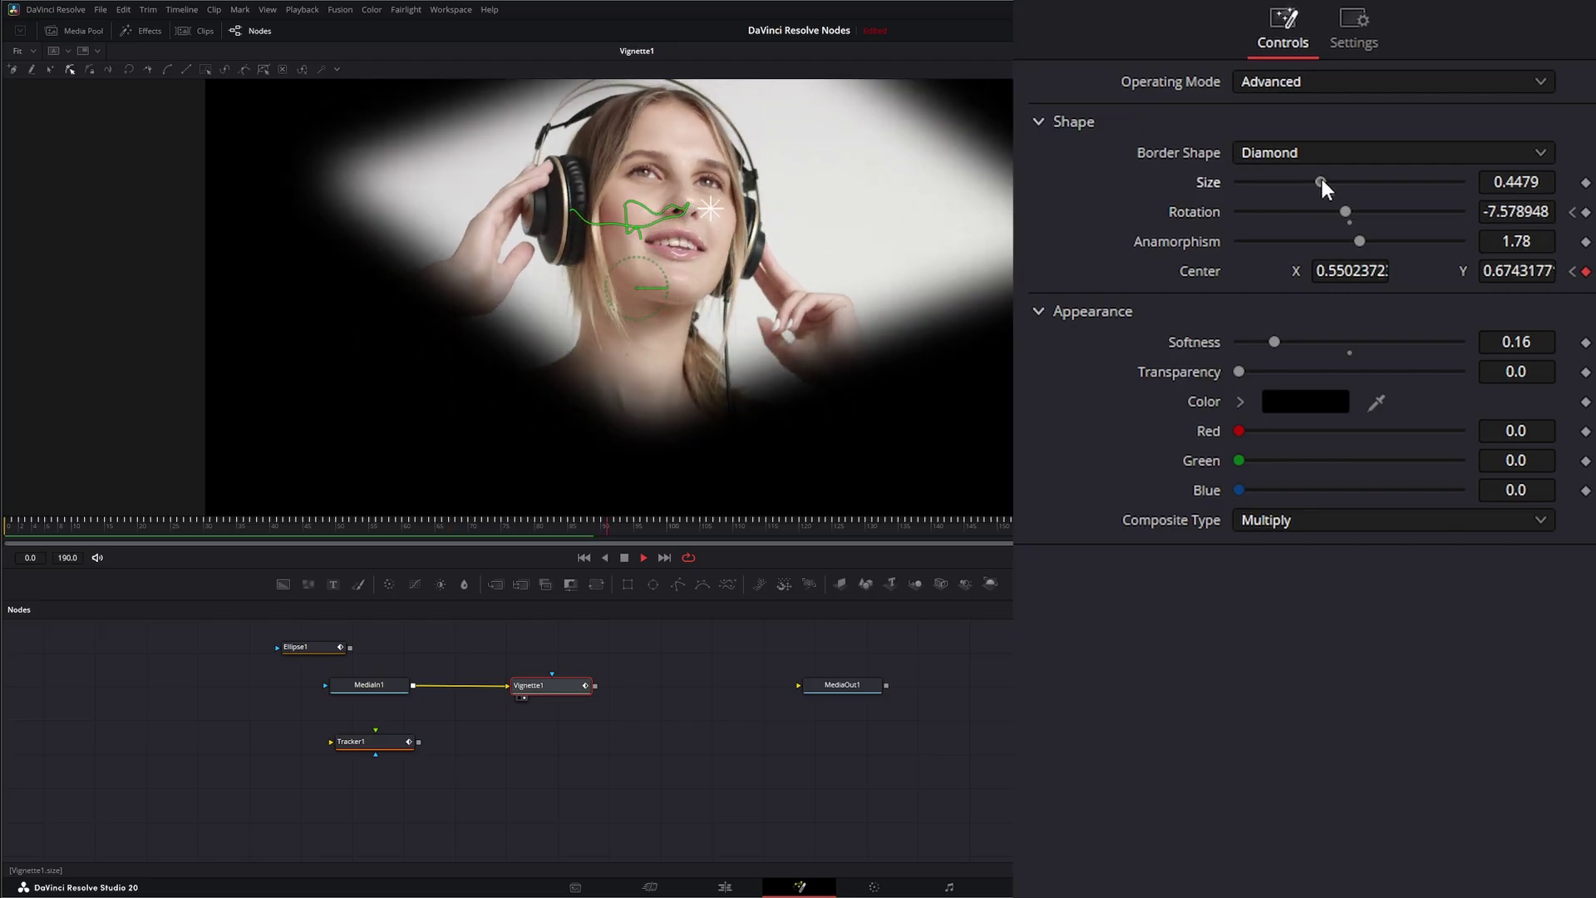
Set the vignette Size to 0.3964 and Softness to 0.631, keeping Anamorphism at 1.78.
drag(1319, 178, 1306, 182)
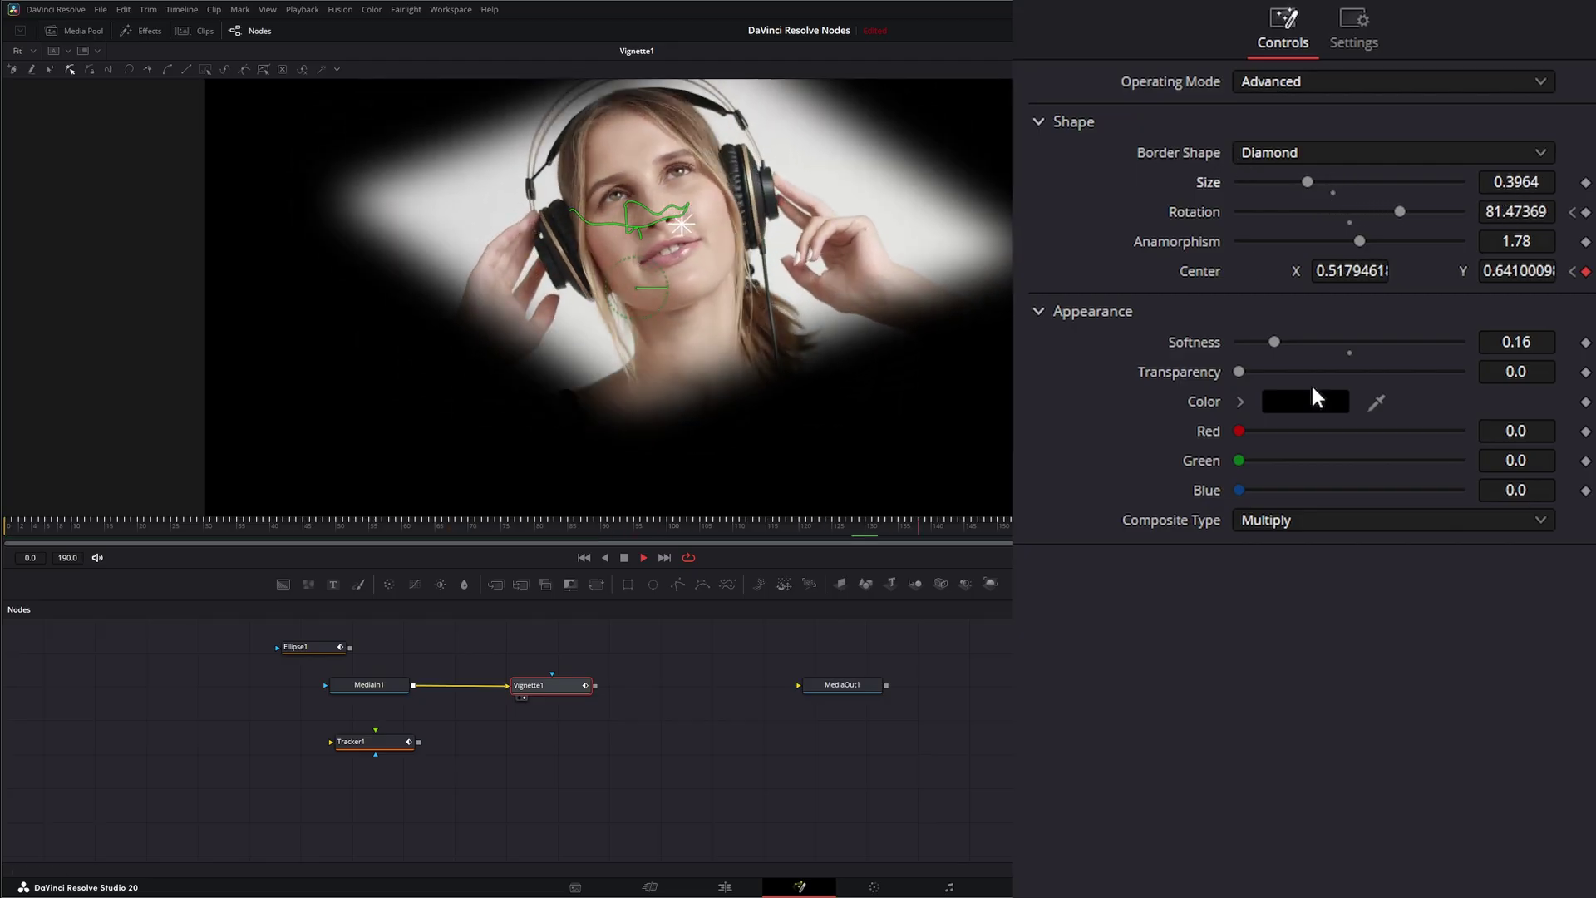
drag(1274, 342, 1375, 339)
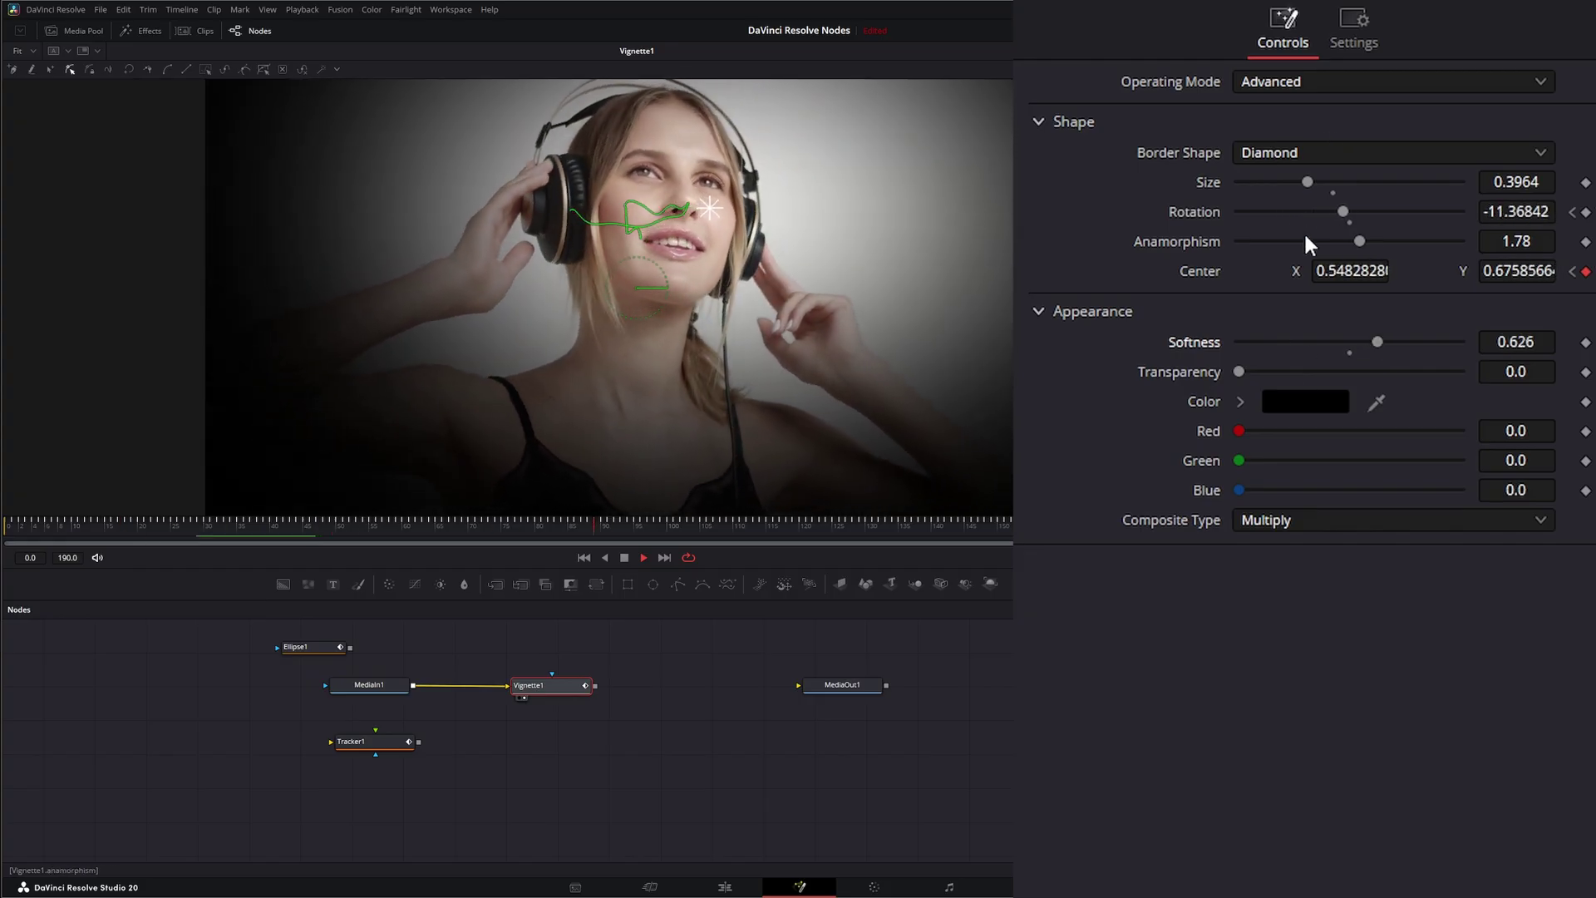
mouse_move(1361, 239)
mouse_down()
mouse_move(1314, 237)
mouse_move(1369, 234)
mouse_up()
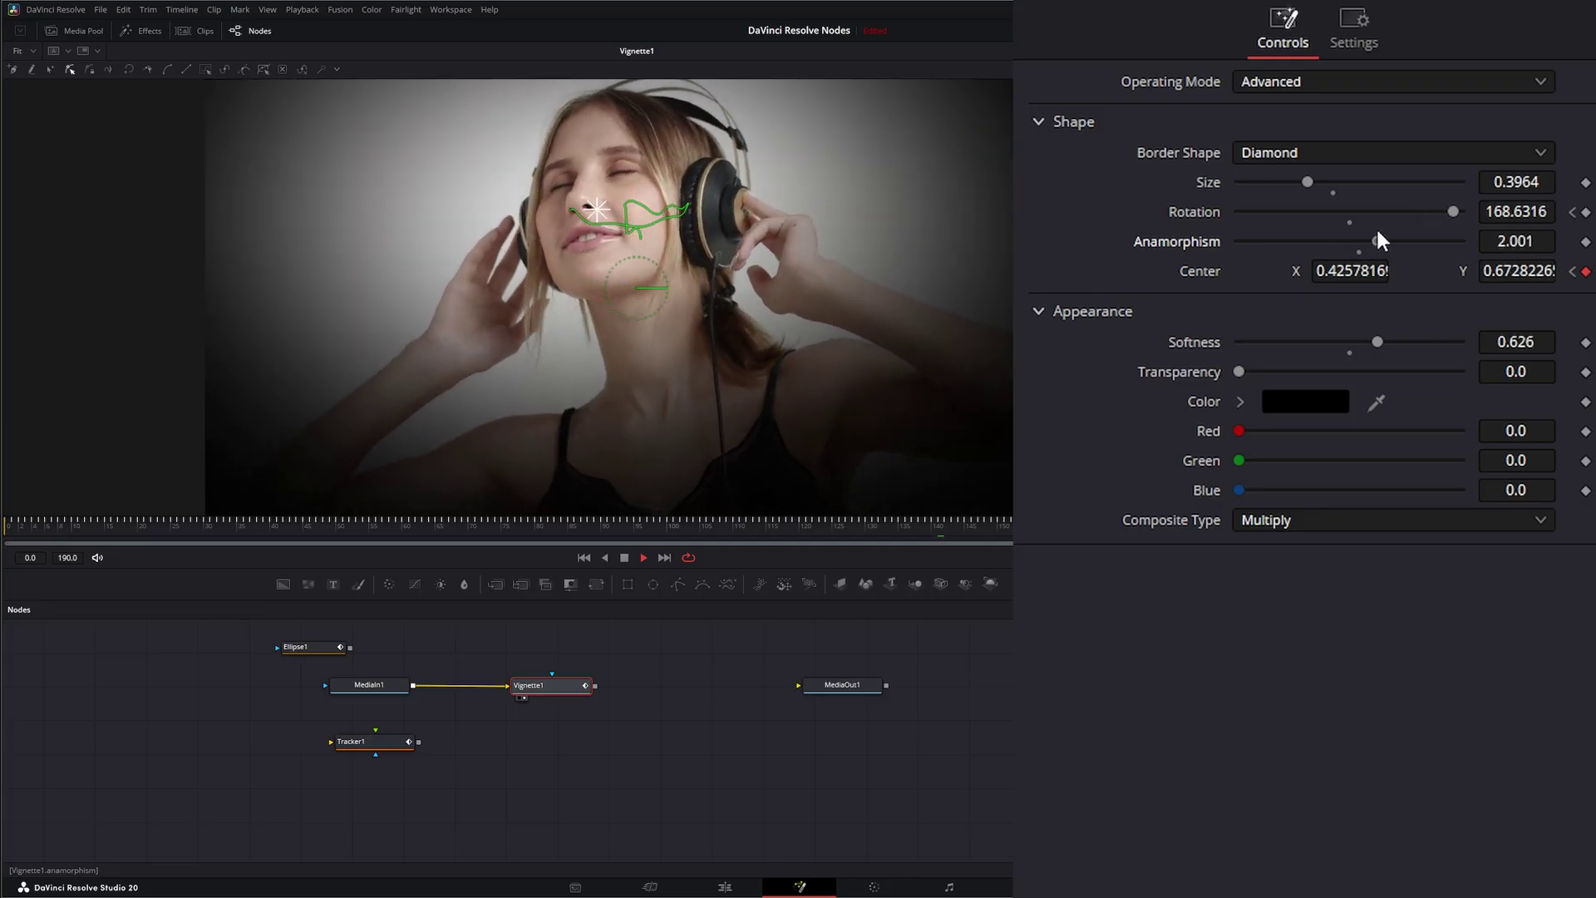
double_click(1172, 241)
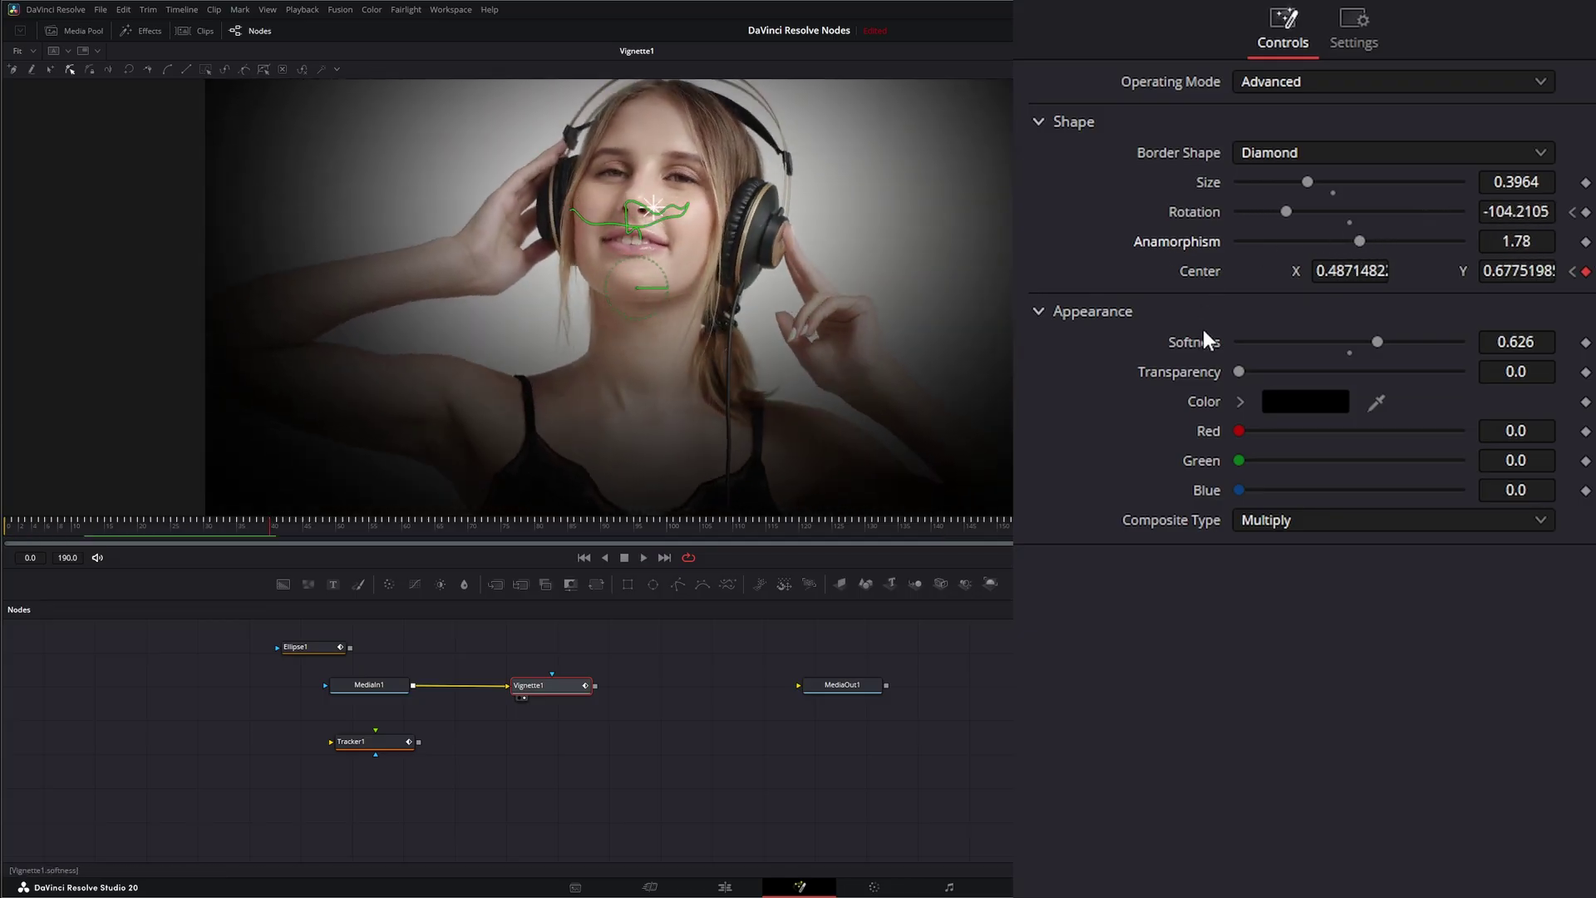
mouse_move(1380, 341)
mouse_down()
mouse_move(1343, 349)
mouse_move(1384, 343)
mouse_up()
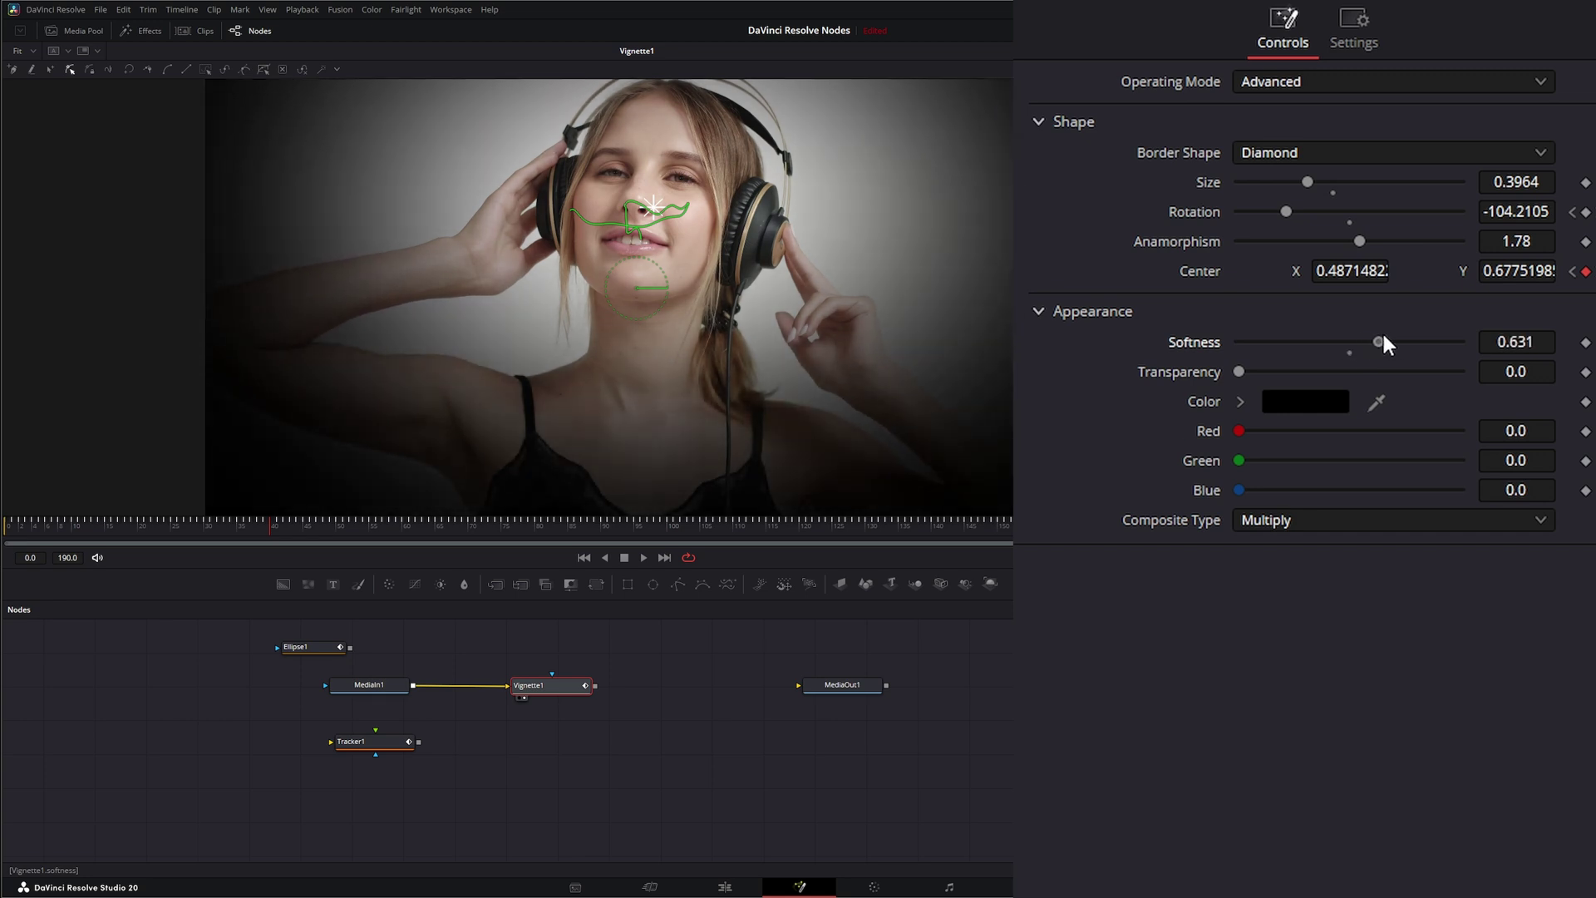
drag(1238, 371, 1186, 377)
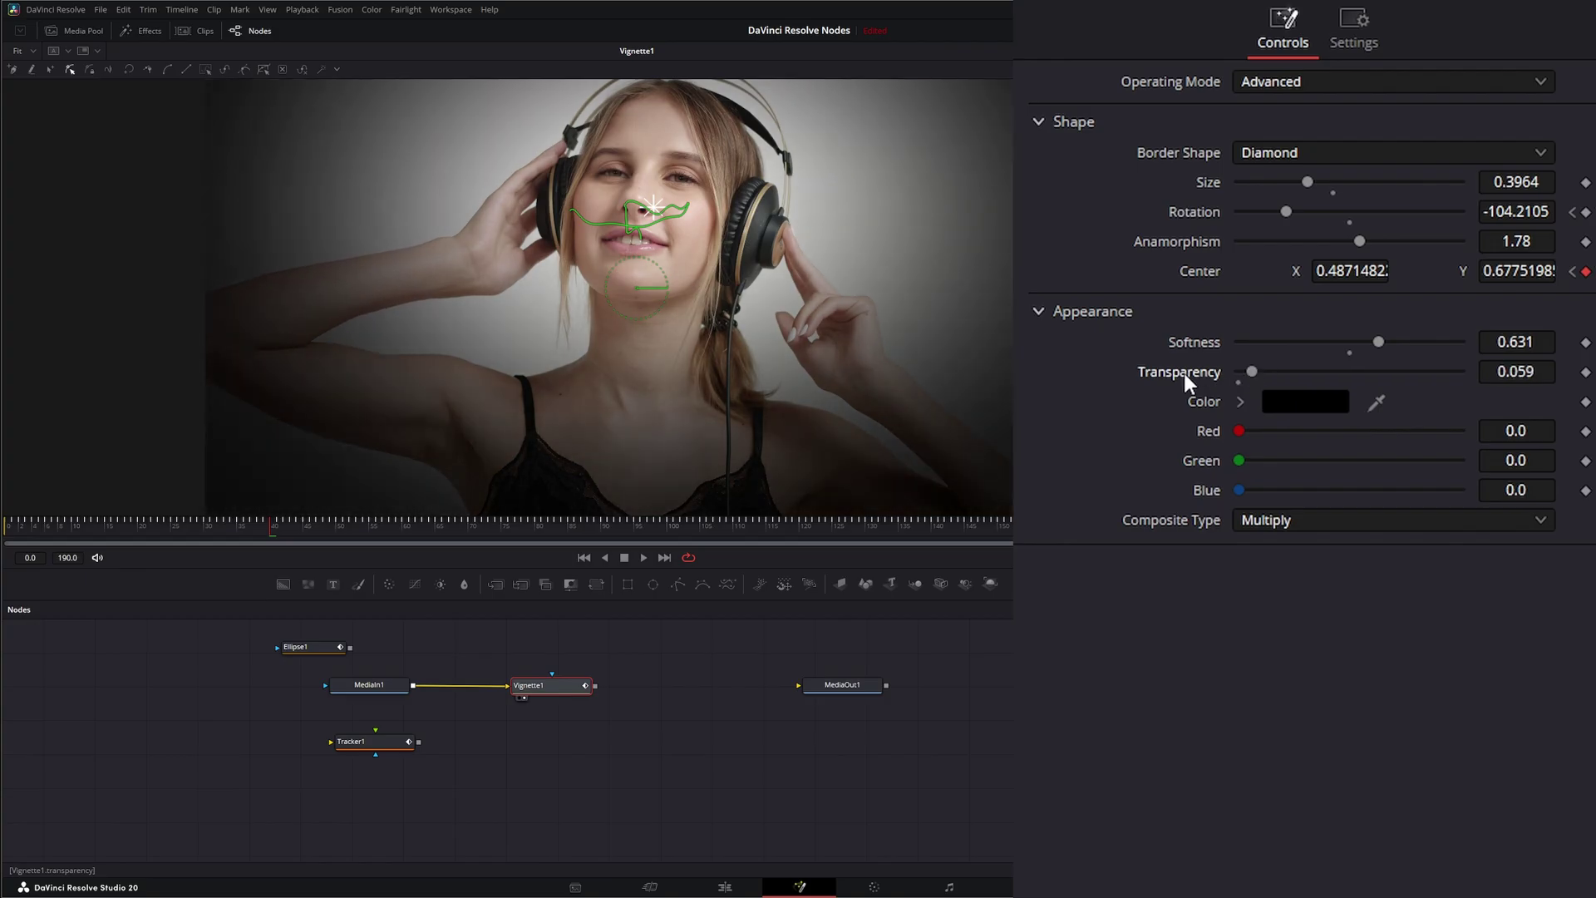
Color the vignette magenta (#ff27e2) with Softness 0.465, Transparency 0.241 and Size 0.5414.
click(1314, 405)
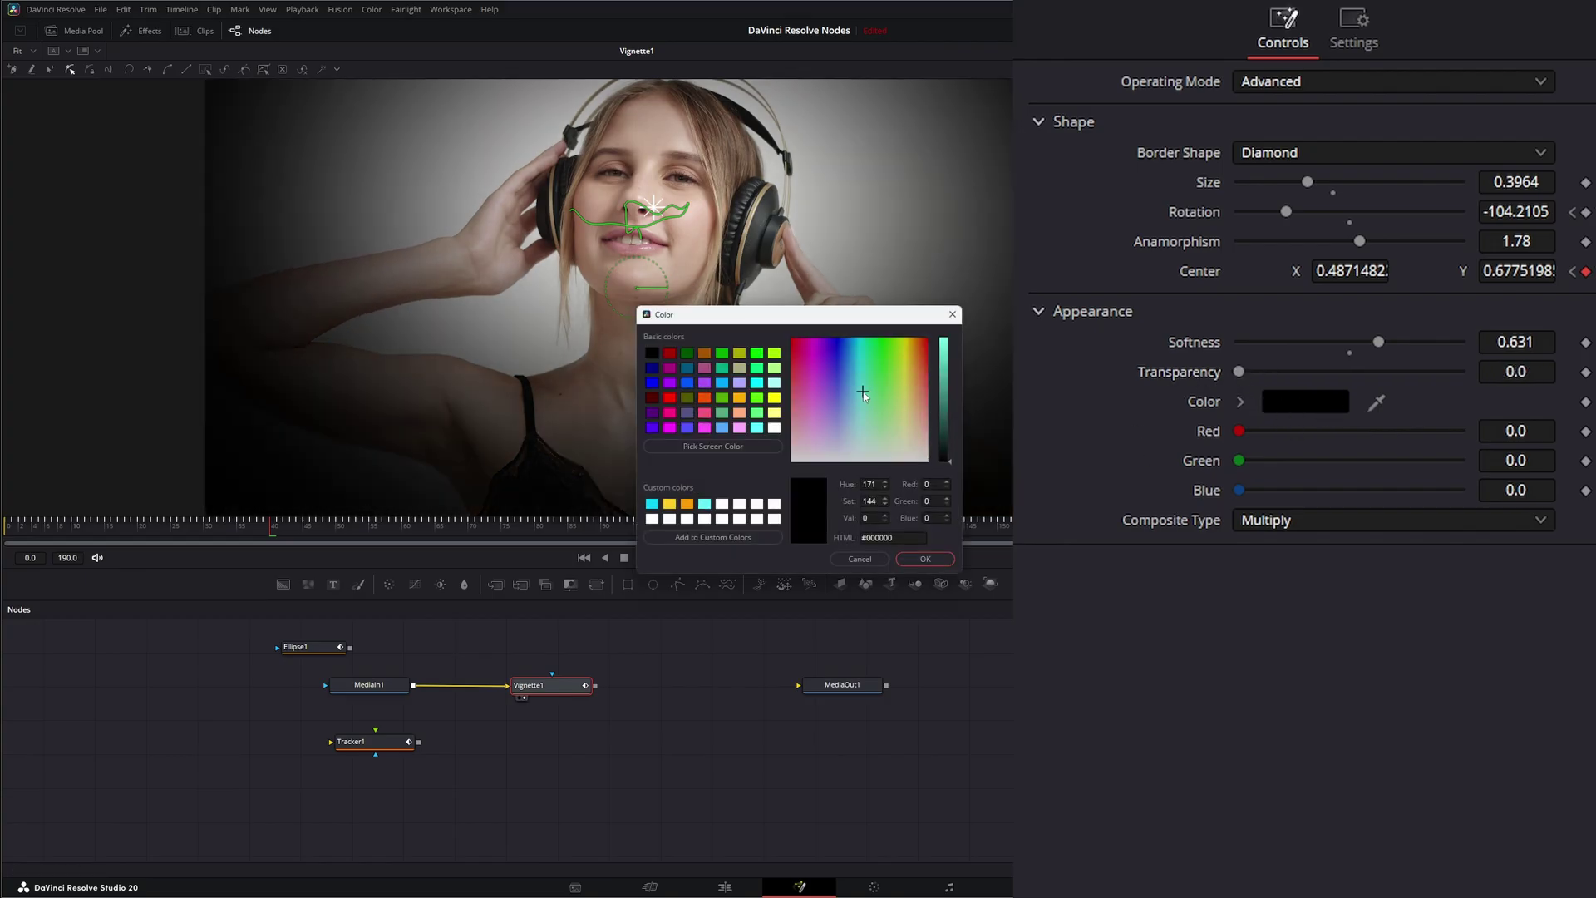
drag(949, 366, 952, 346)
drag(800, 351, 811, 361)
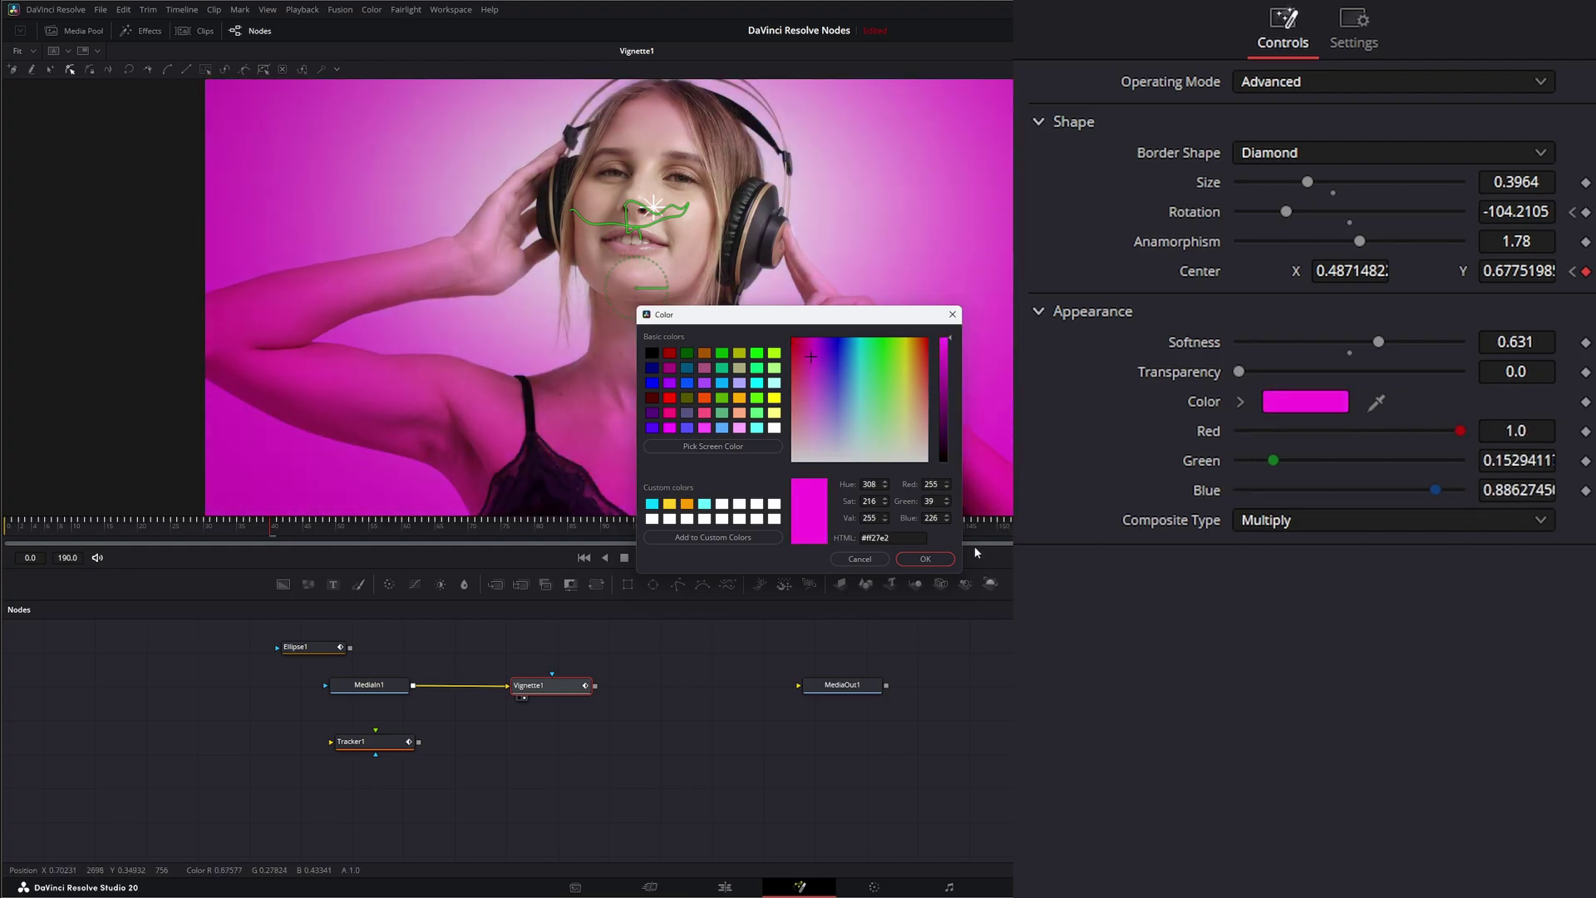
click(928, 559)
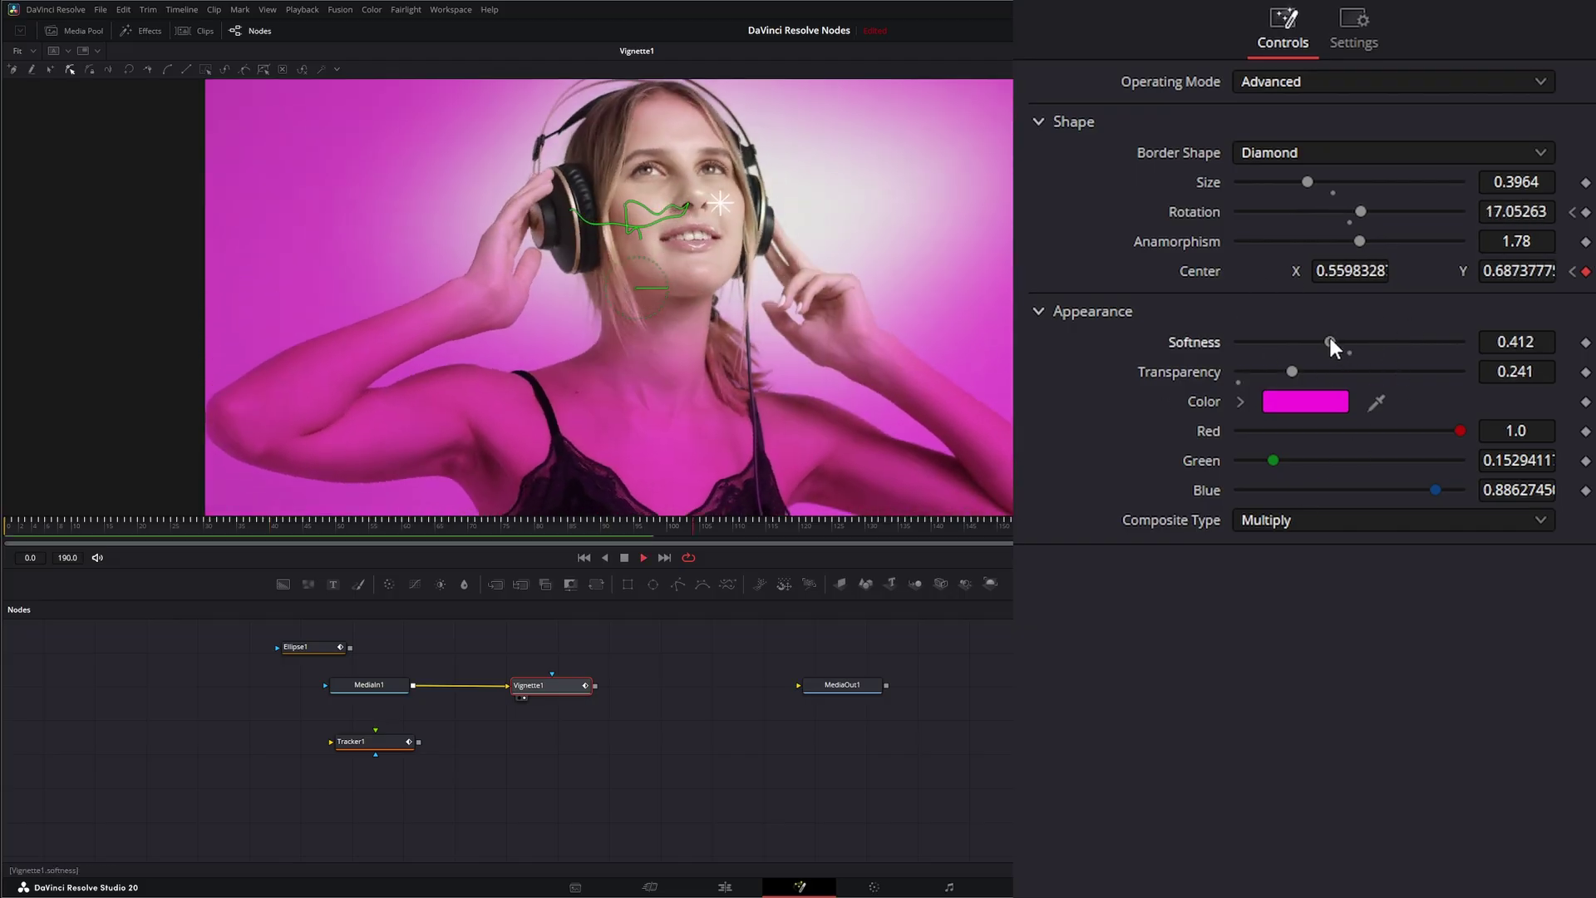
mouse_move(1331, 345)
mouse_down()
mouse_move(1294, 337)
mouse_move(1348, 322)
mouse_move(1342, 341)
mouse_up()
drag(1307, 181, 1342, 179)
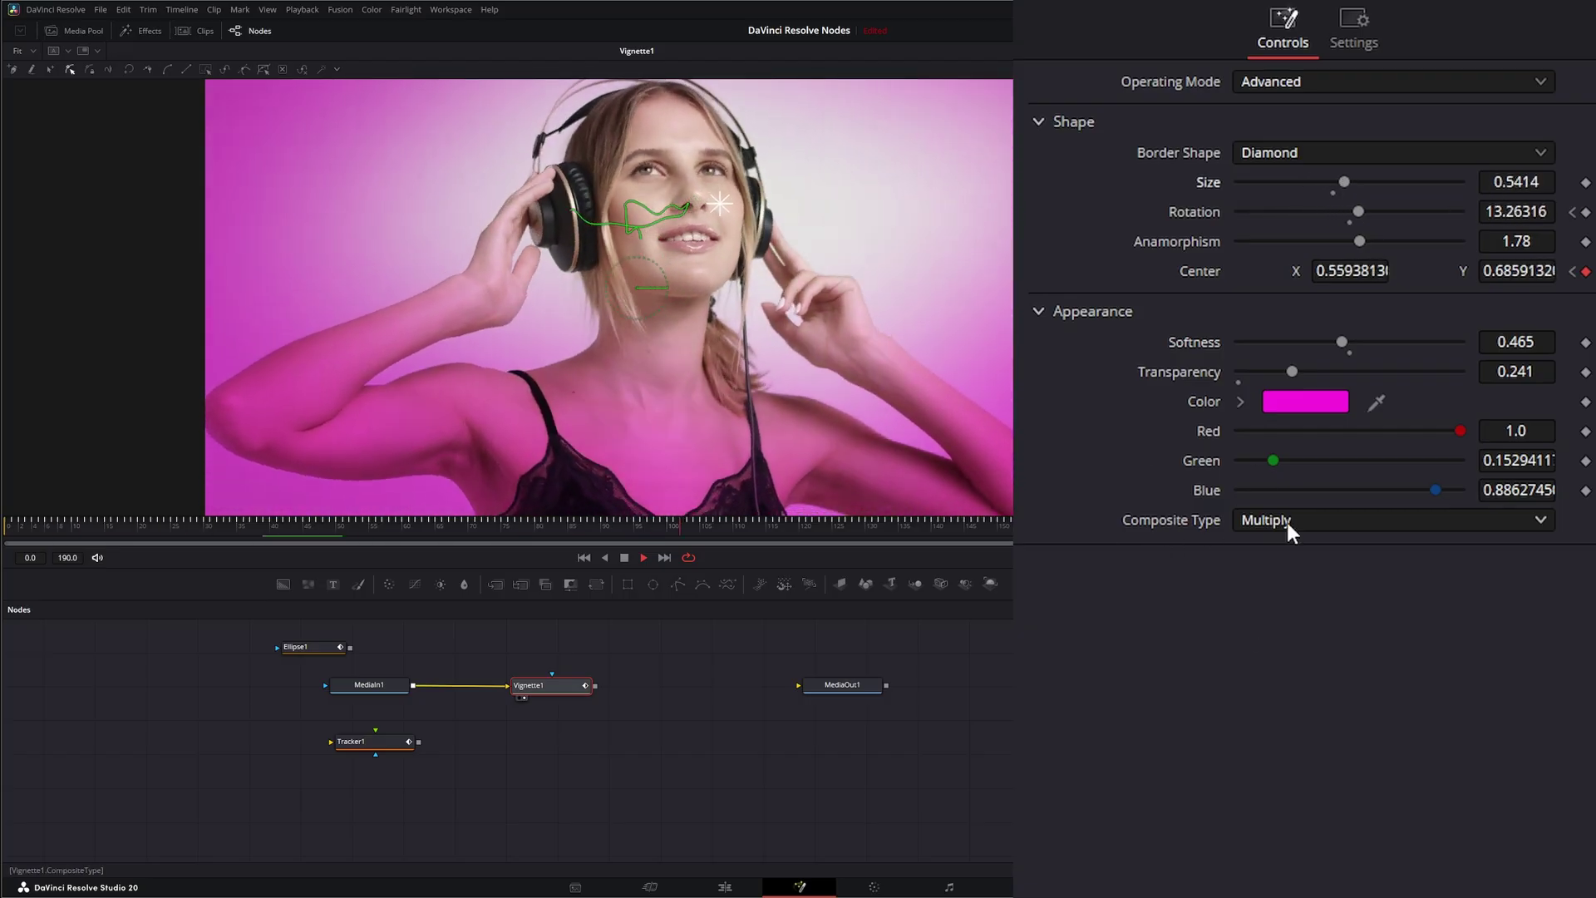
click(1270, 522)
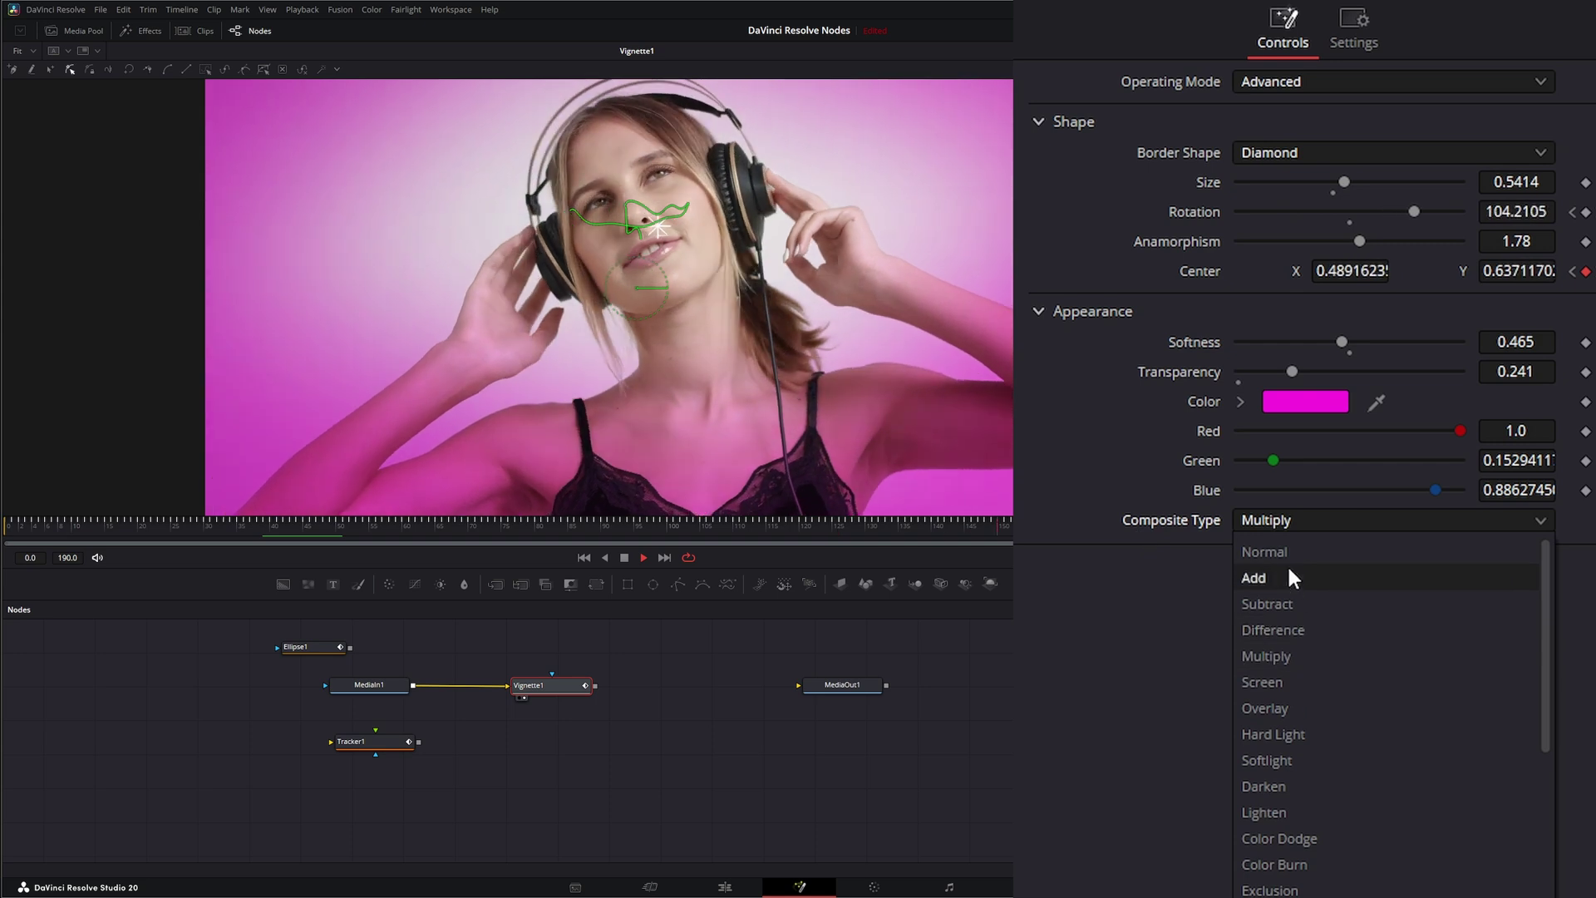
scroll(1292, 706, down, 4)
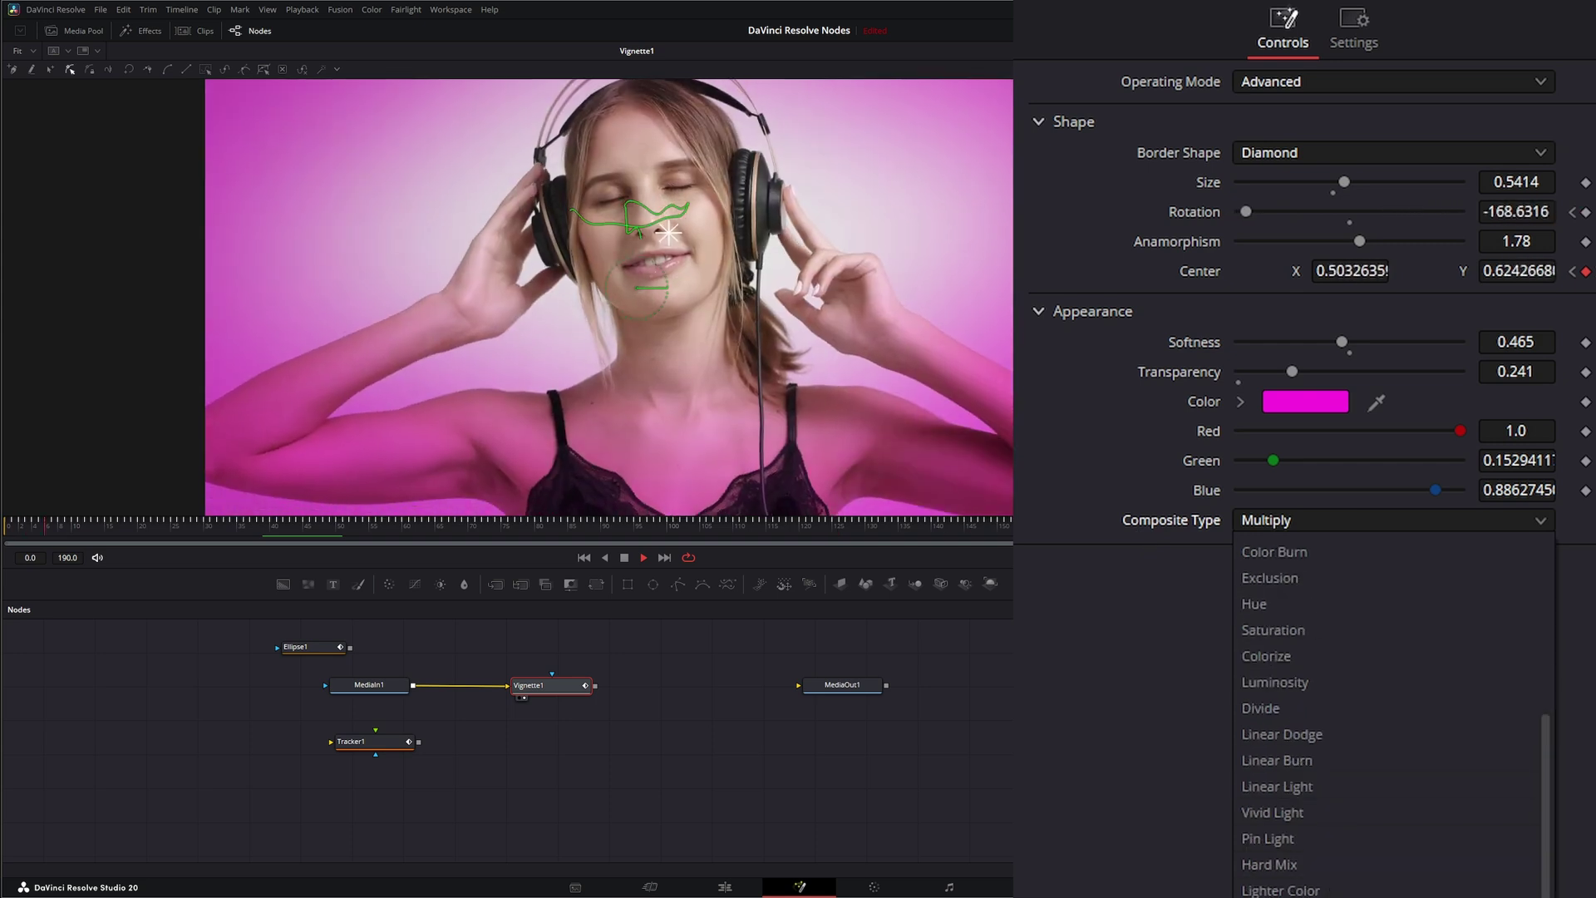
scroll(1252, 651, down, 3)
click(1252, 651)
click(1284, 521)
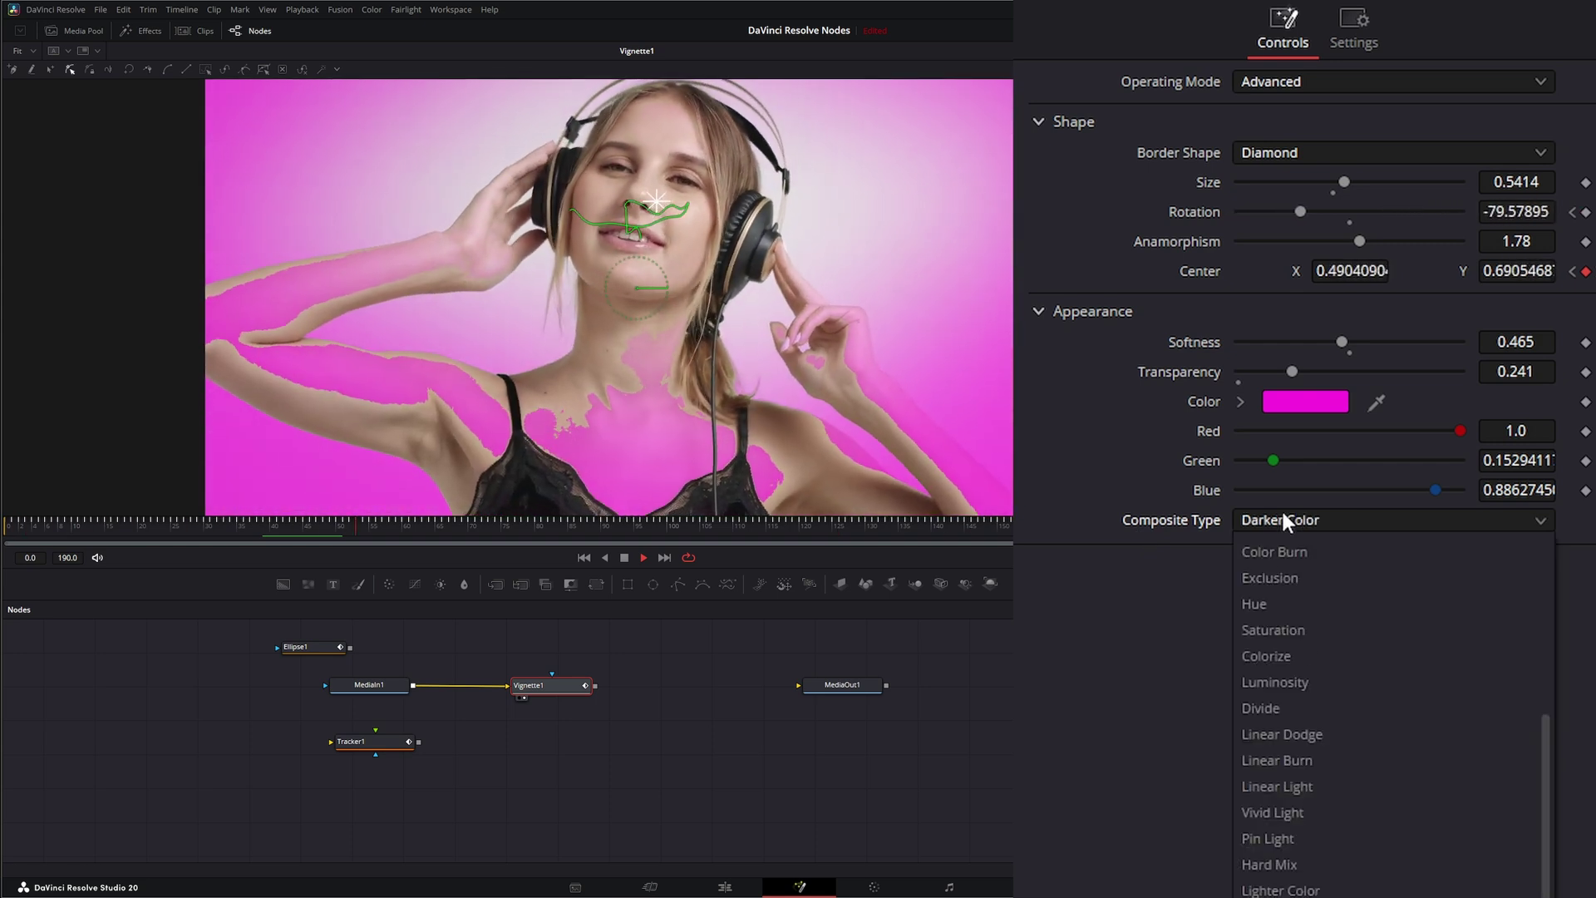
click(1306, 683)
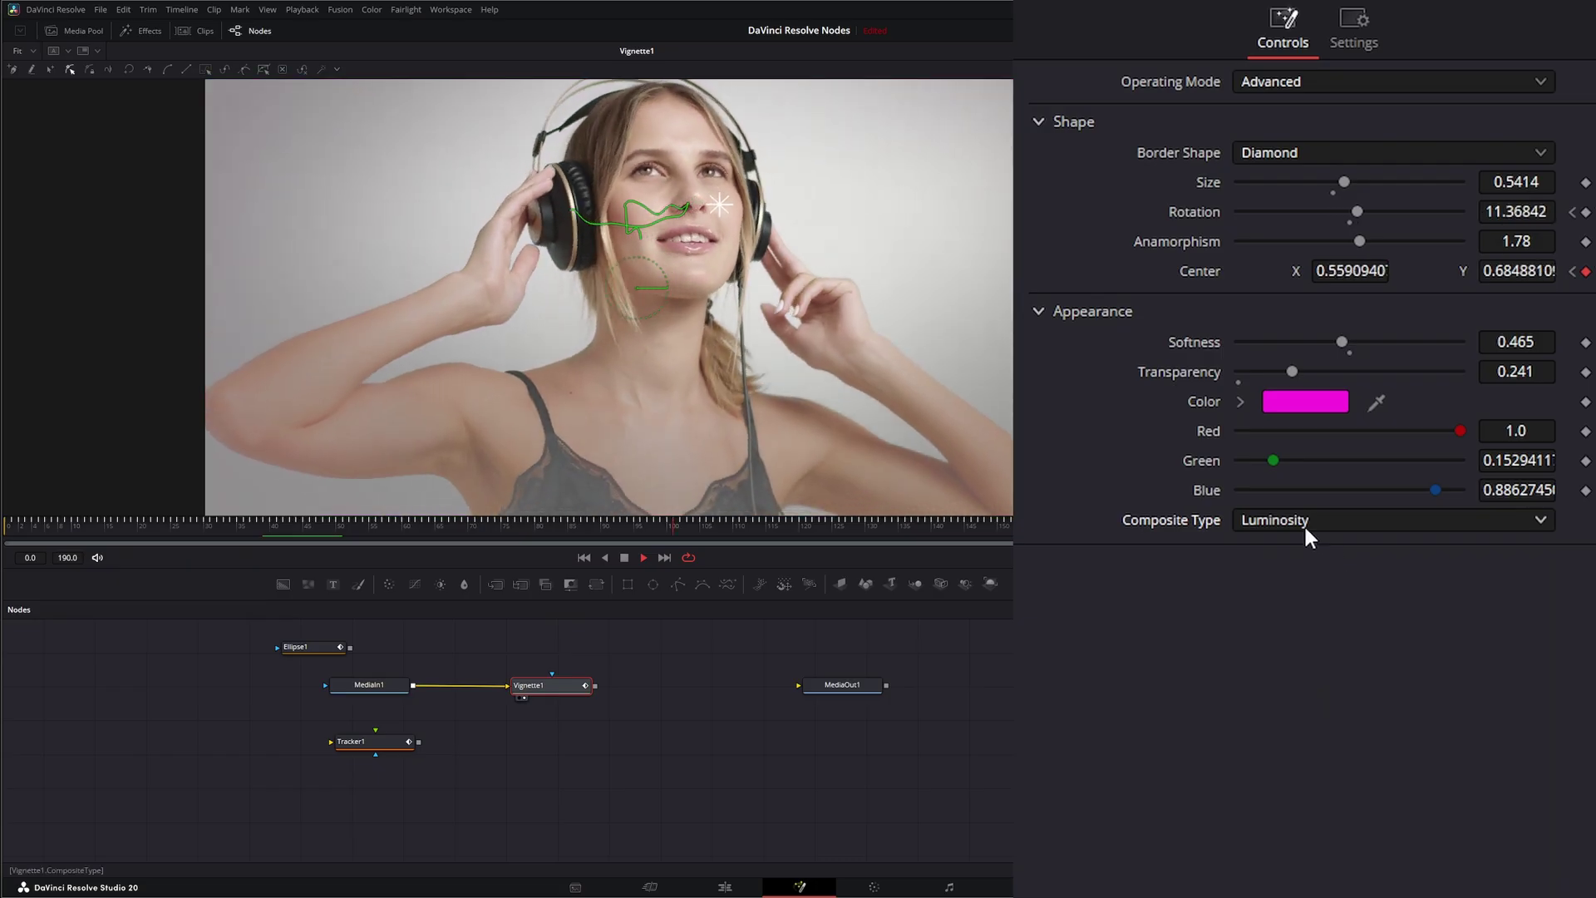
click(1305, 529)
scroll(1329, 640, up, 5)
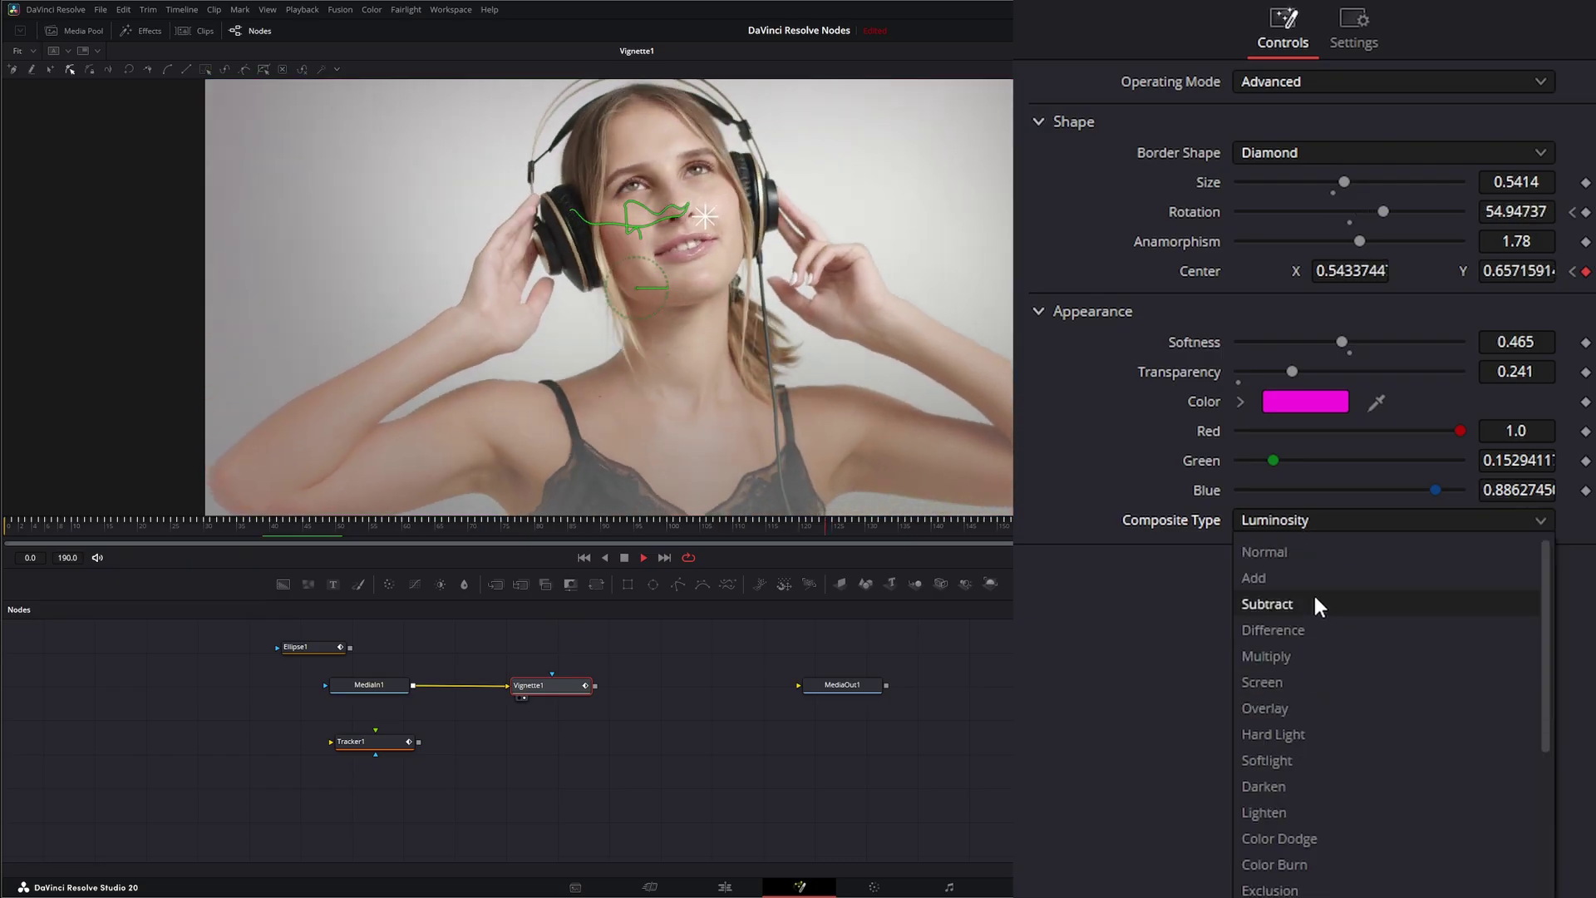
click(1289, 655)
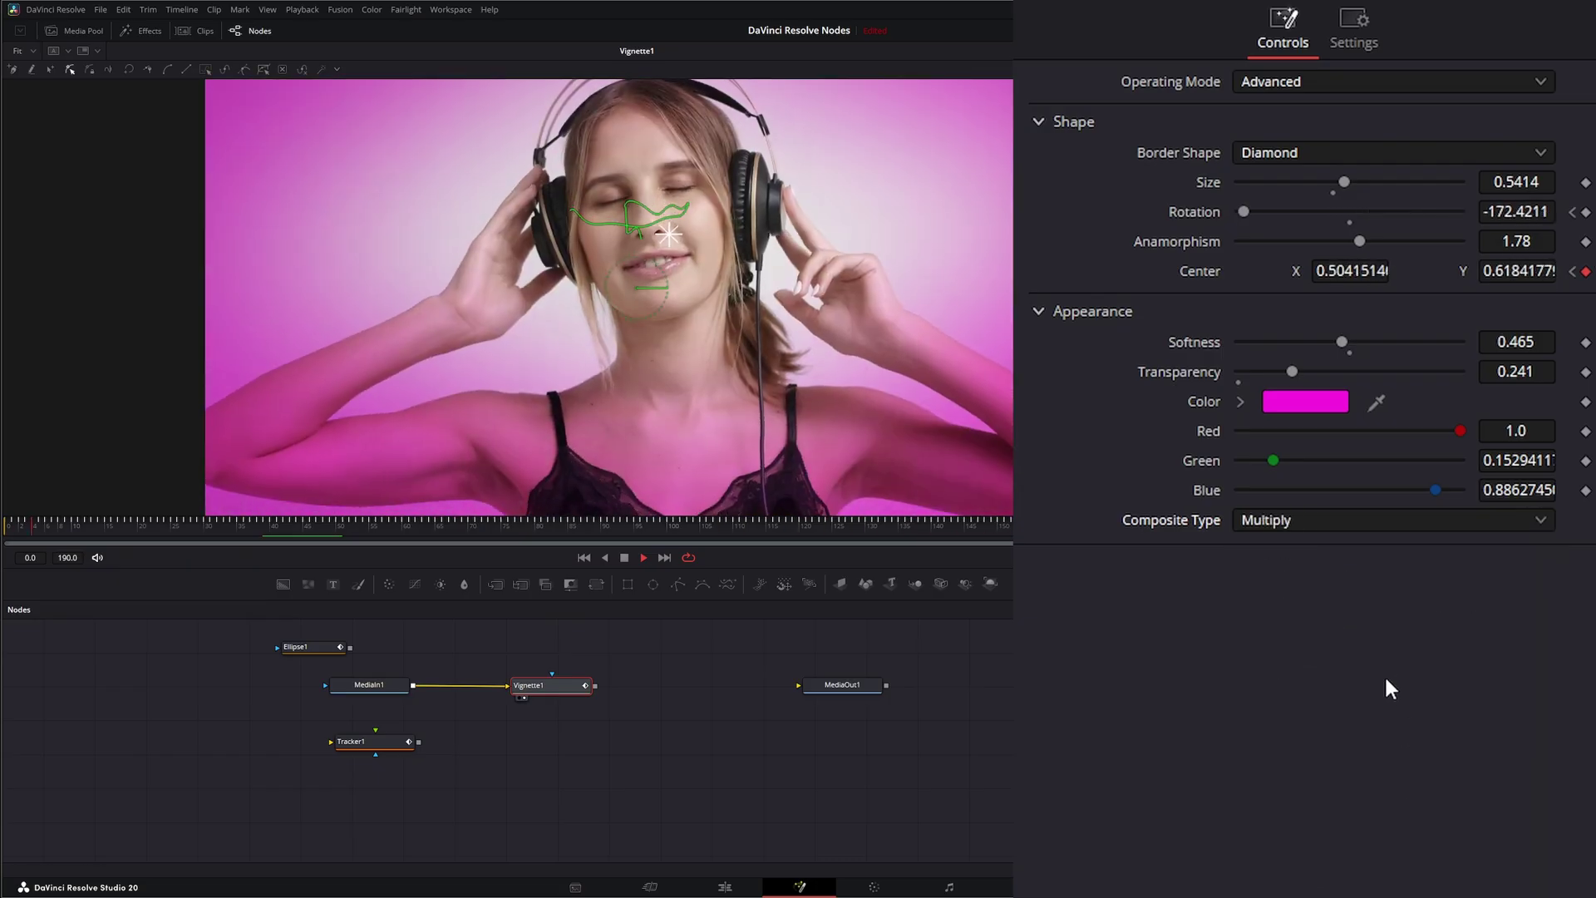